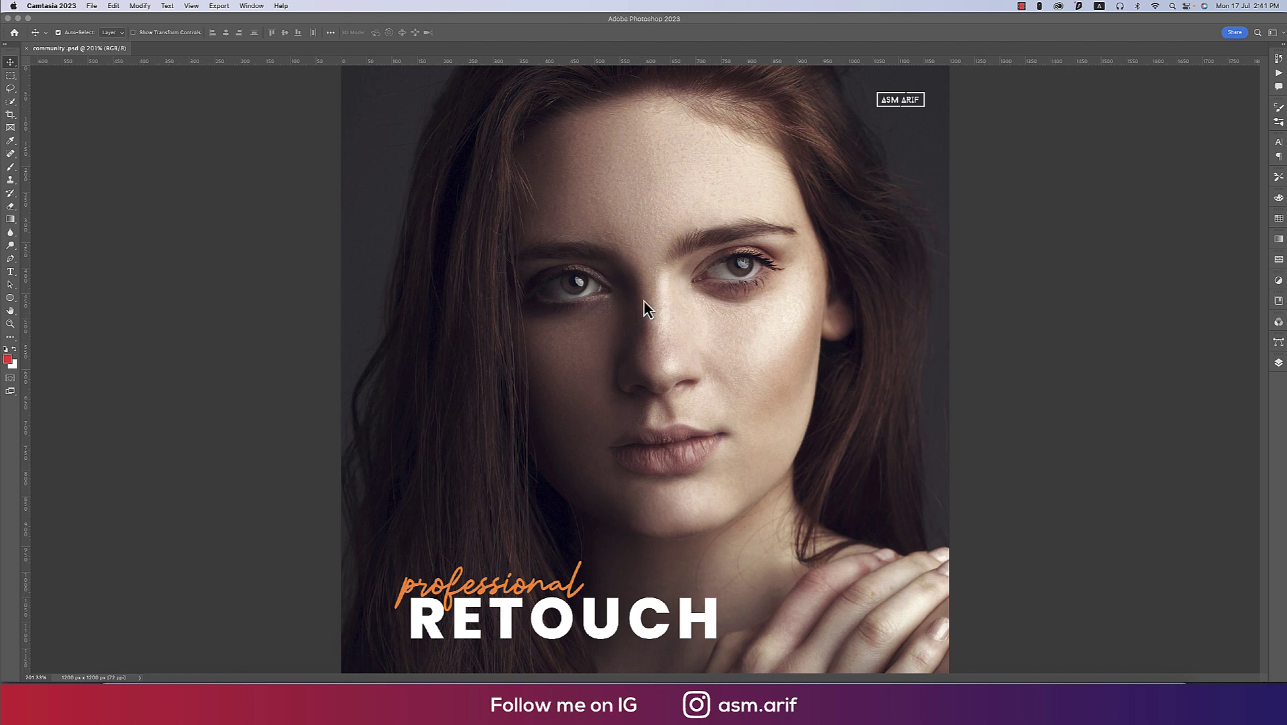
Bring Photoshop to the front and reset the colours to default black and white
{"action": "left_click", "coordinate": [716, 401]}
{"action": "key", "text": "d"}
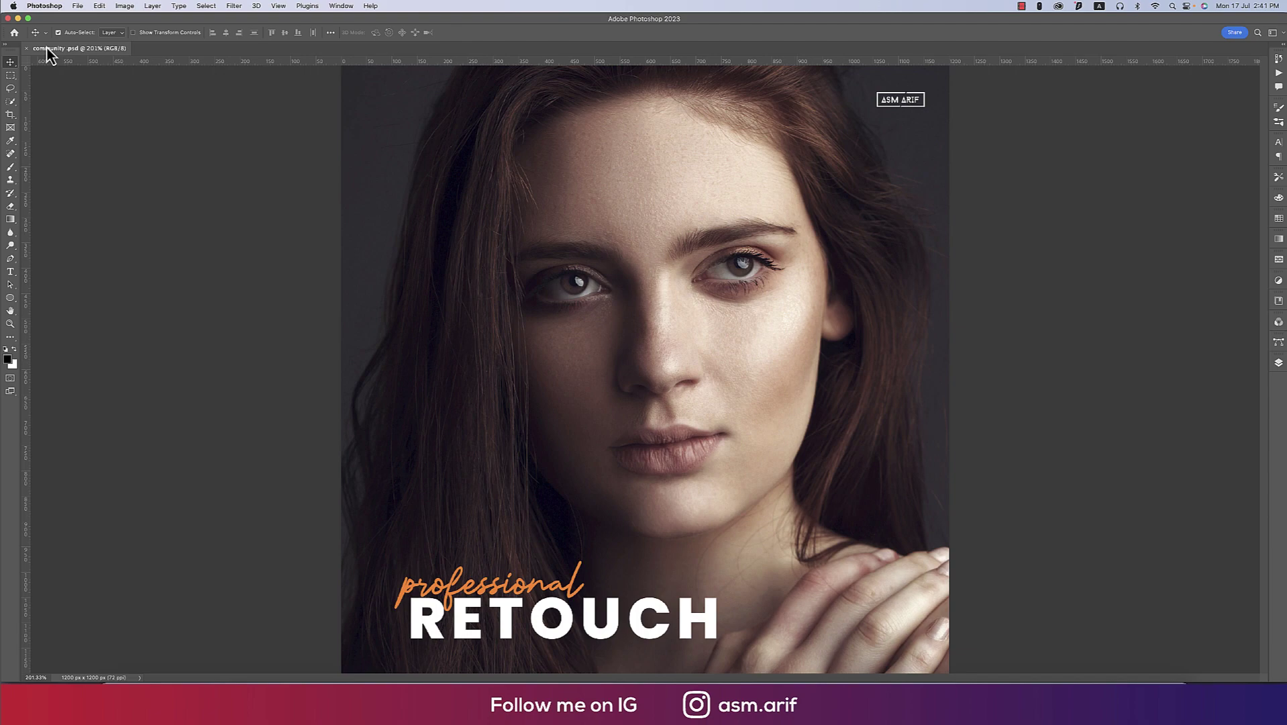
Open the portrait JPG from Downloads and fit it to the window
{"action": "left_click", "coordinate": [78, 7]}
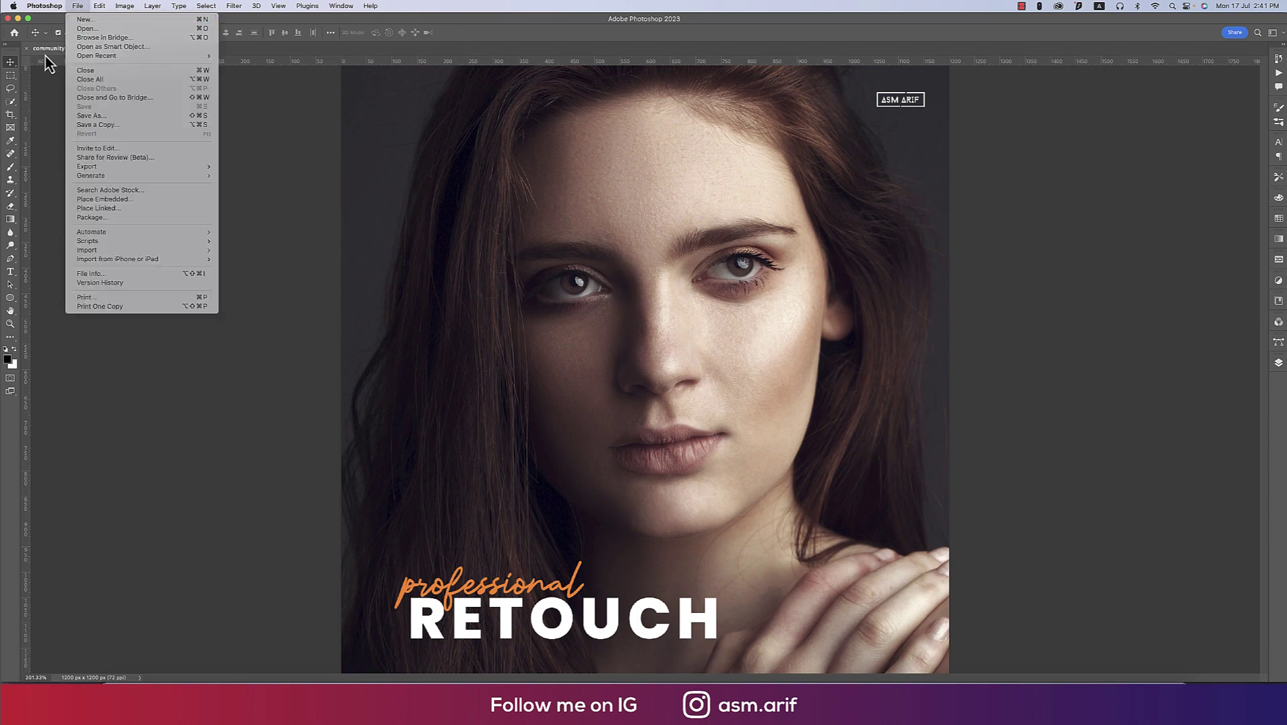
{"action": "left_click", "coordinate": [75, 29]}
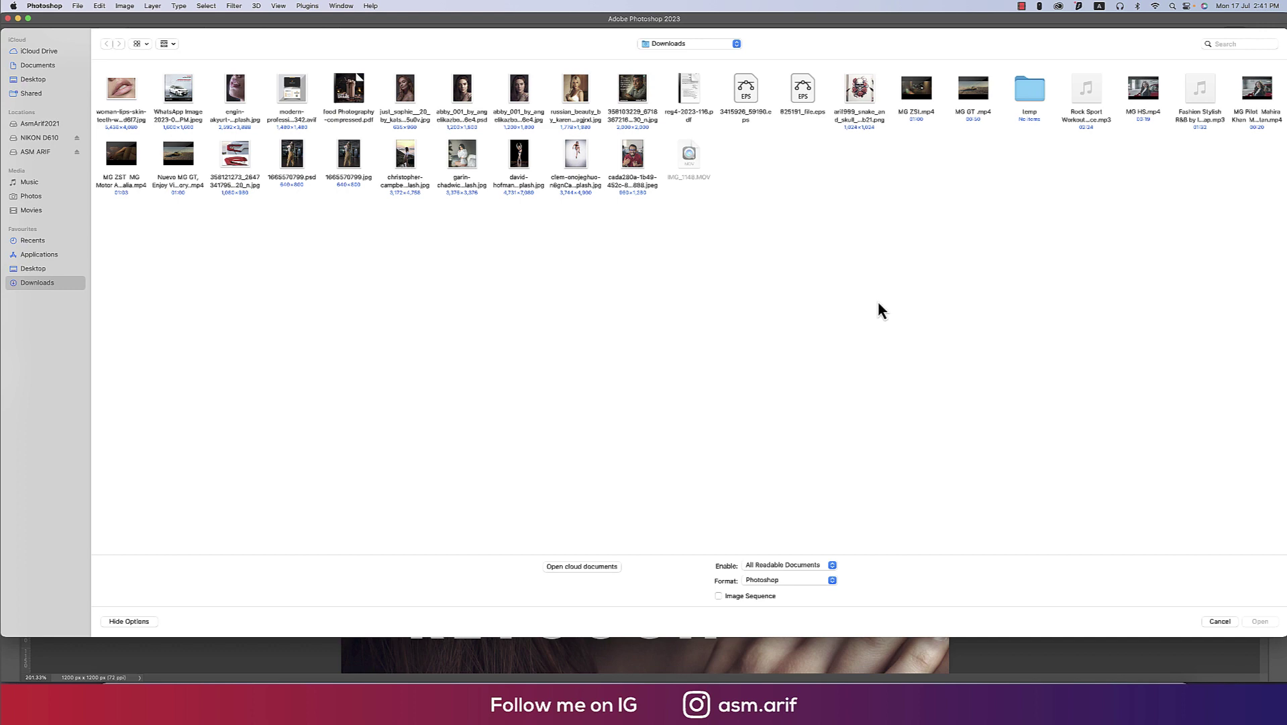
{"action": "double_click", "coordinate": [520, 91]}
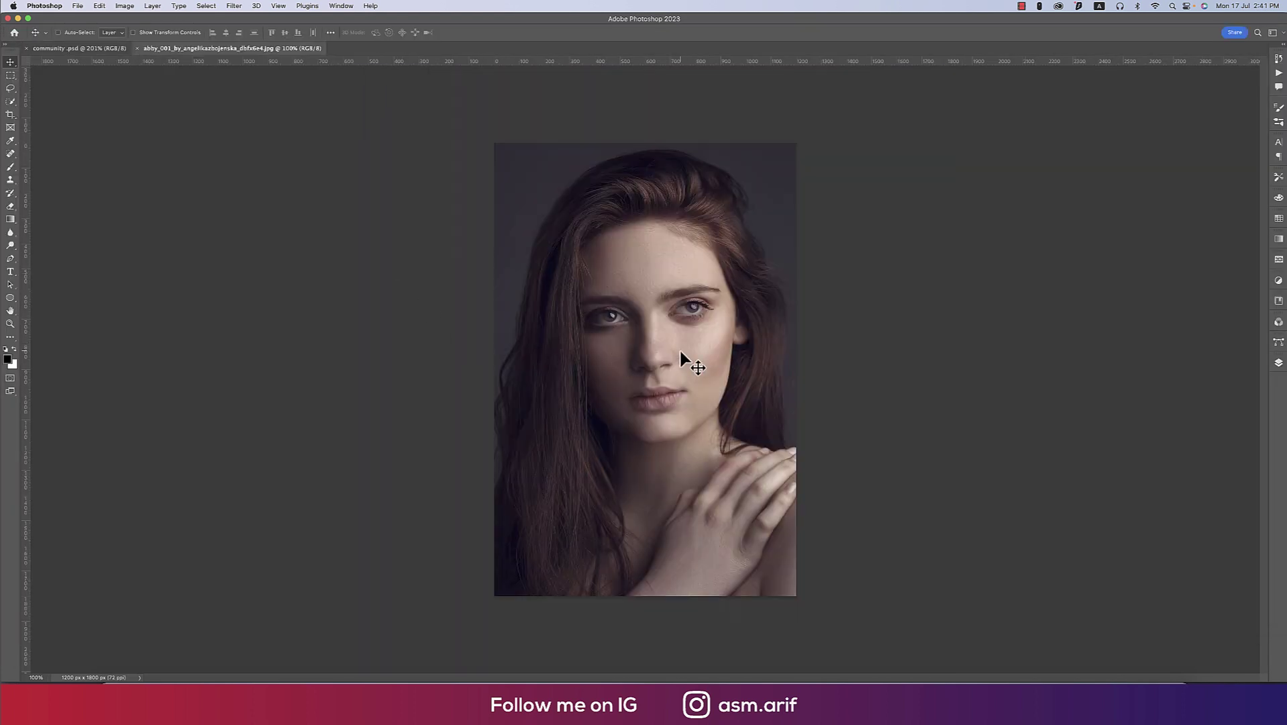
{"action": "key", "text": "super+0"}
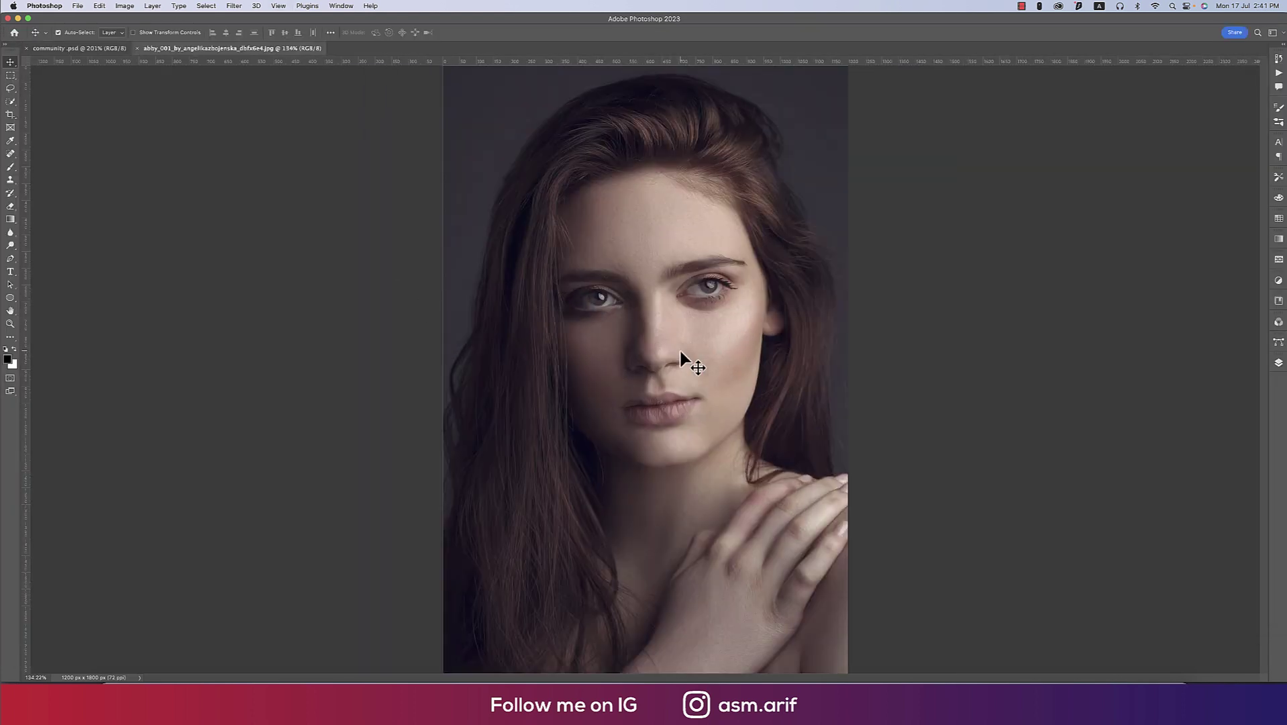
Duplicate the Background layer twice, rename the copies H and S, and select H
{"action": "left_click", "coordinate": [1278, 363]}
{"action": "left_click_drag", "start_coordinate": [1235, 445], "coordinate": [1238, 604]}
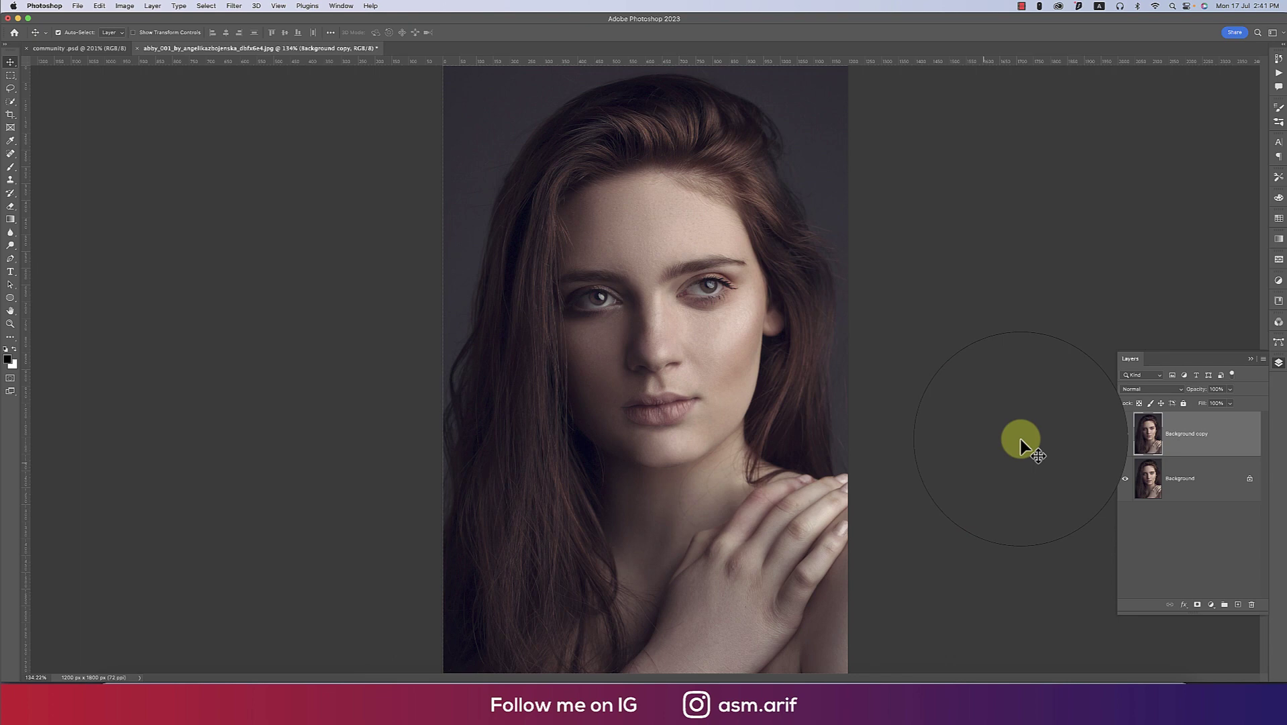
{"action": "left_click_drag", "start_coordinate": [1208, 460], "coordinate": [1238, 604]}
{"action": "double_click", "coordinate": [1187, 481]}
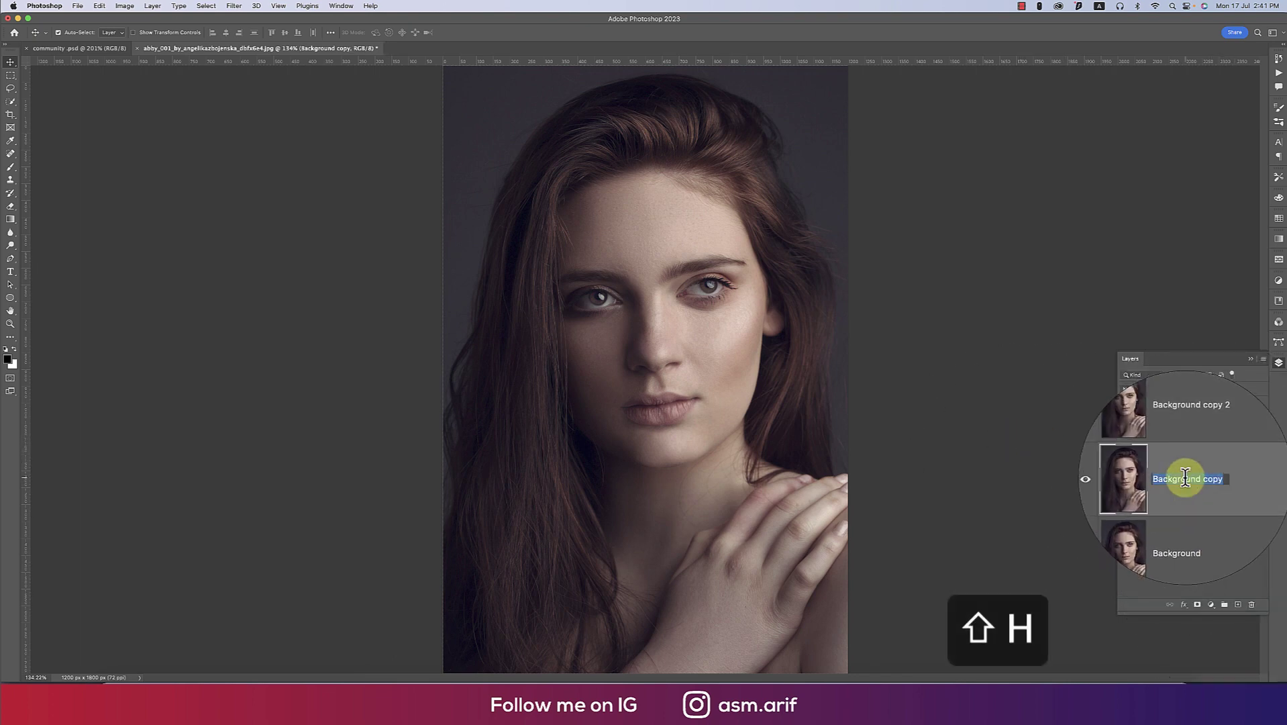
{"action": "type", "text": "H"}
{"action": "double_click", "coordinate": [1180, 432]}
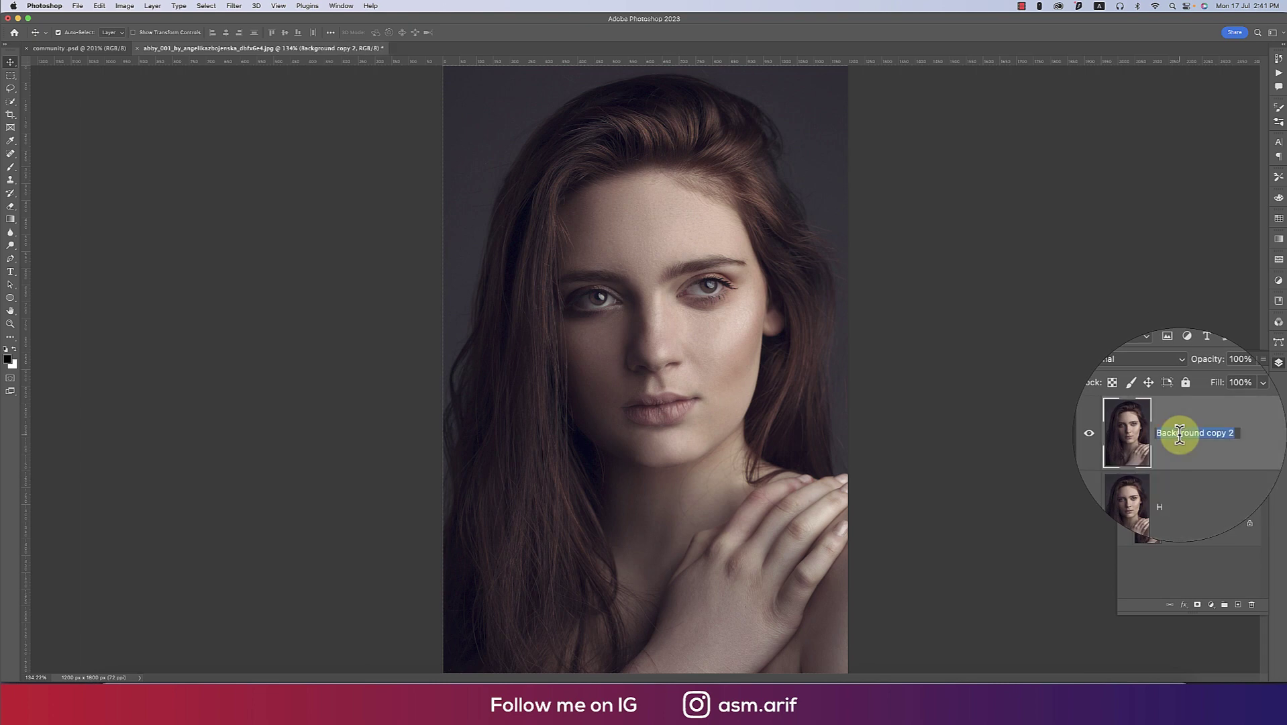
{"action": "type", "text": "S"}
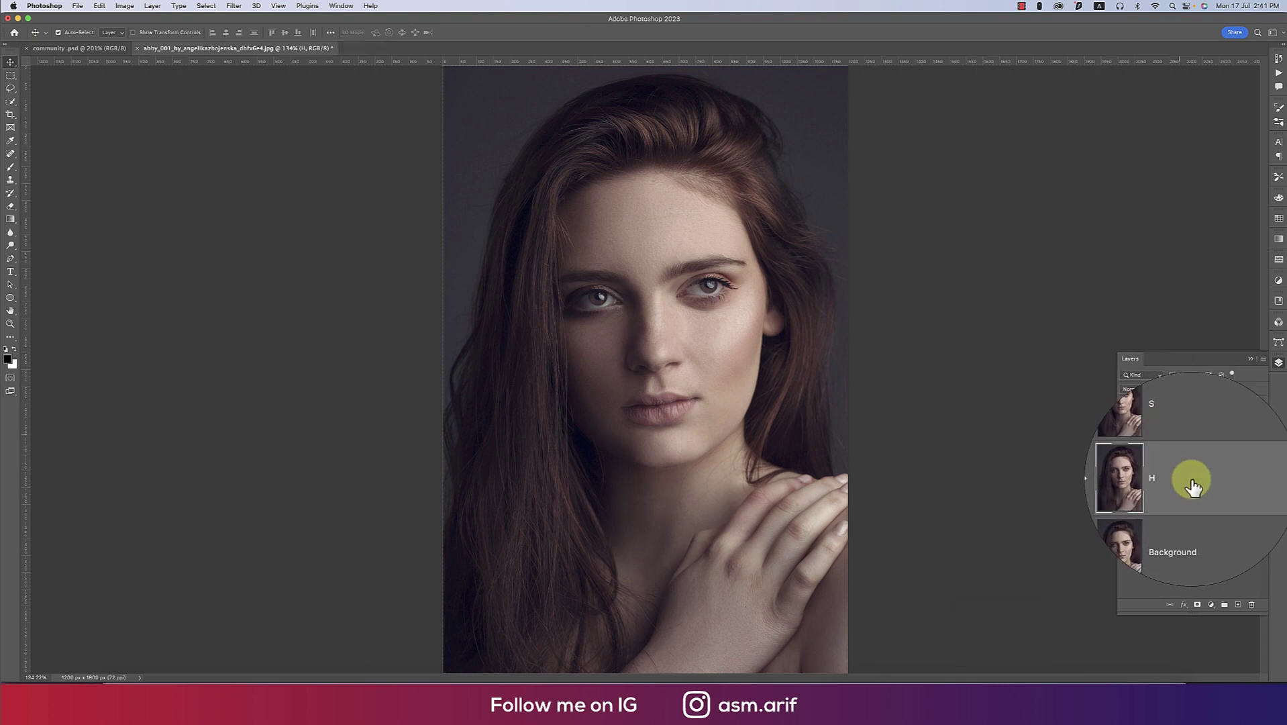
{"action": "left_click", "coordinate": [1174, 482]}
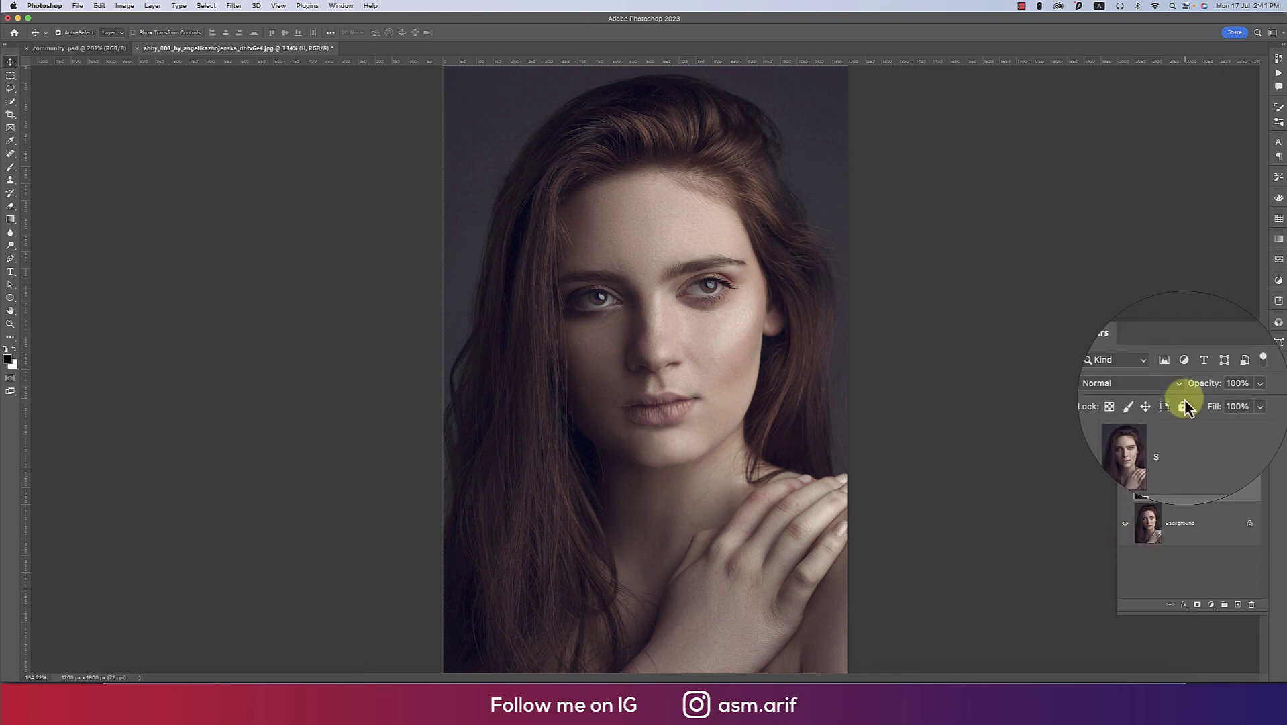
Set layer H to Screen and split its Underlying Layer black slider to 75/174
{"action": "left_click", "coordinate": [1180, 394]}
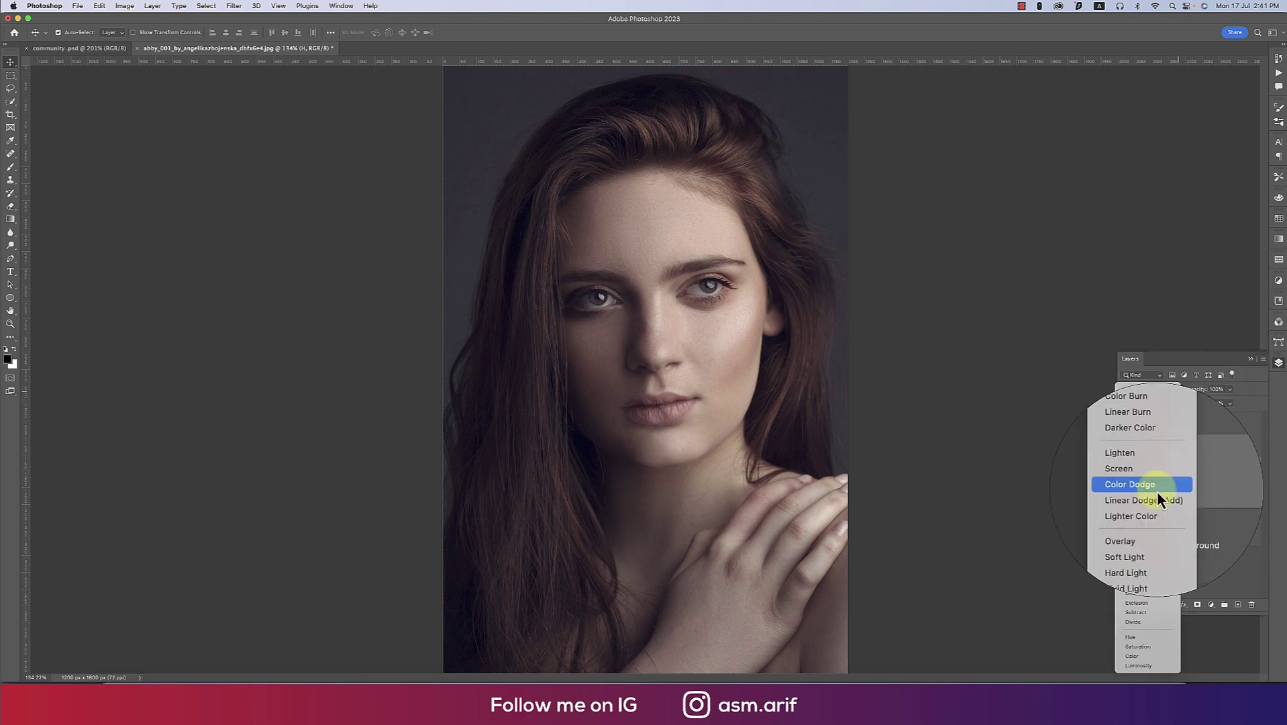
{"action": "left_click", "coordinate": [1133, 476]}
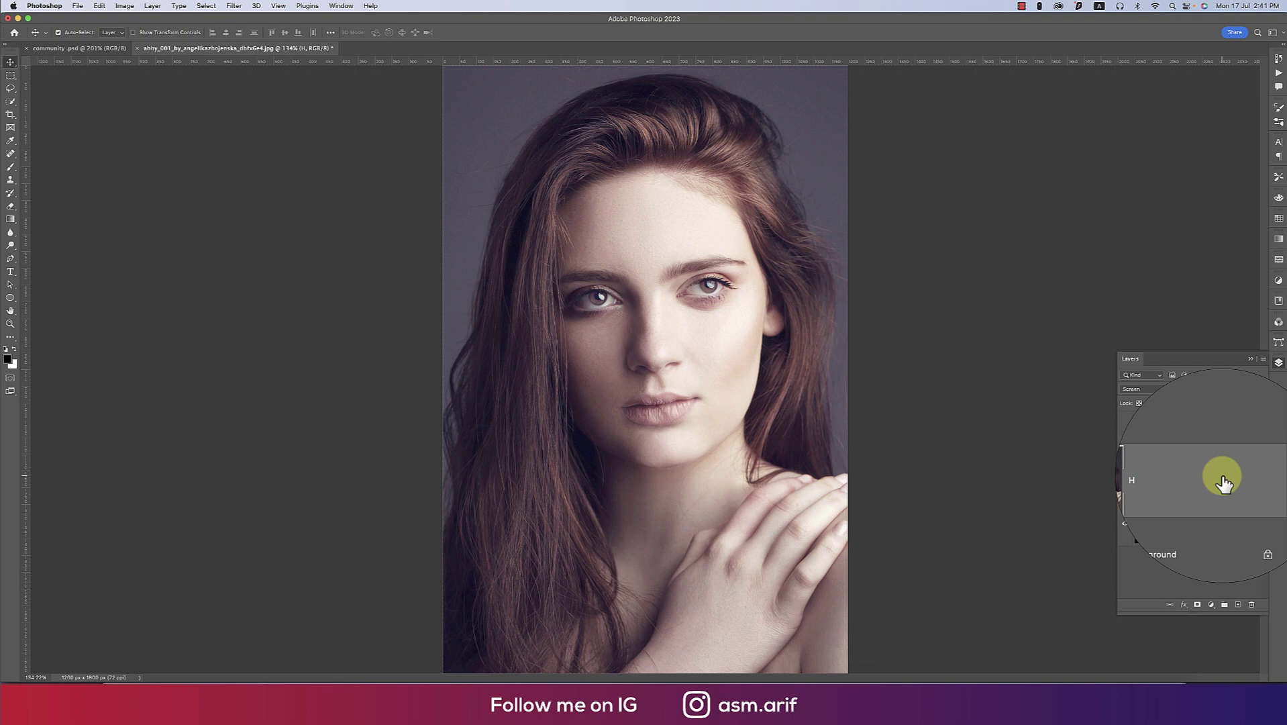
{"action": "right_click", "coordinate": [1218, 475]}
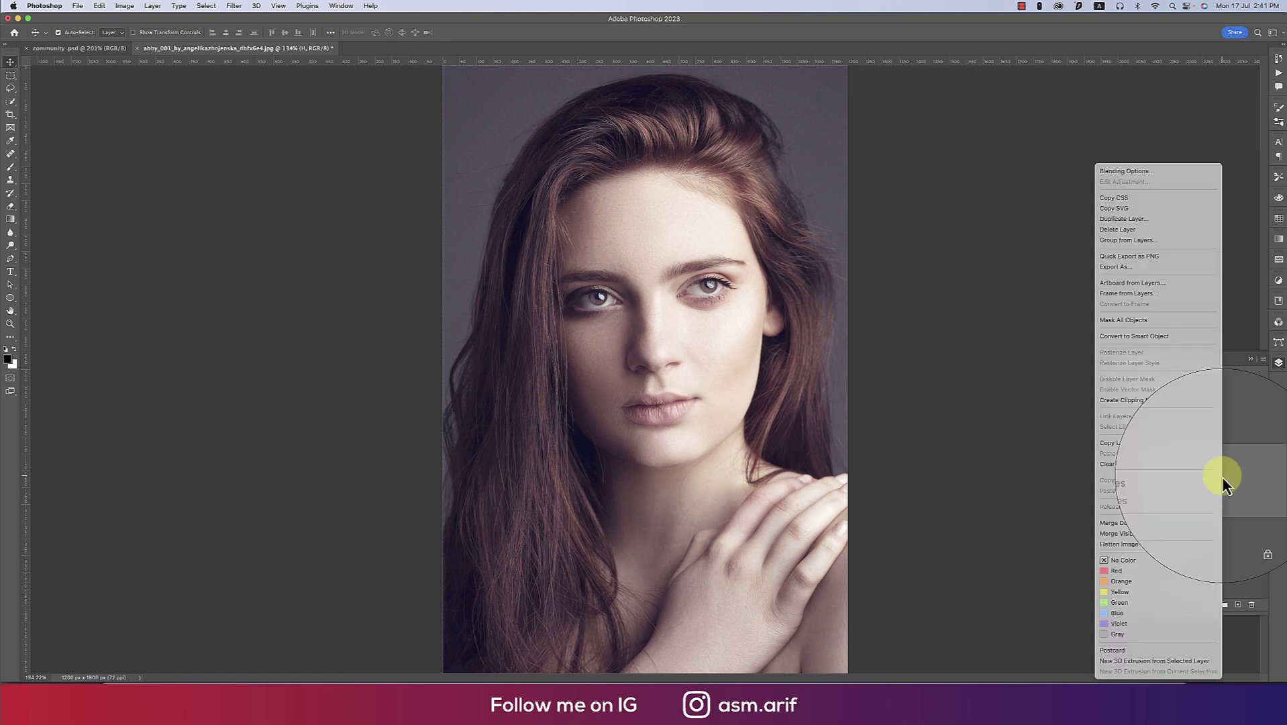
{"action": "left_click", "coordinate": [1121, 172]}
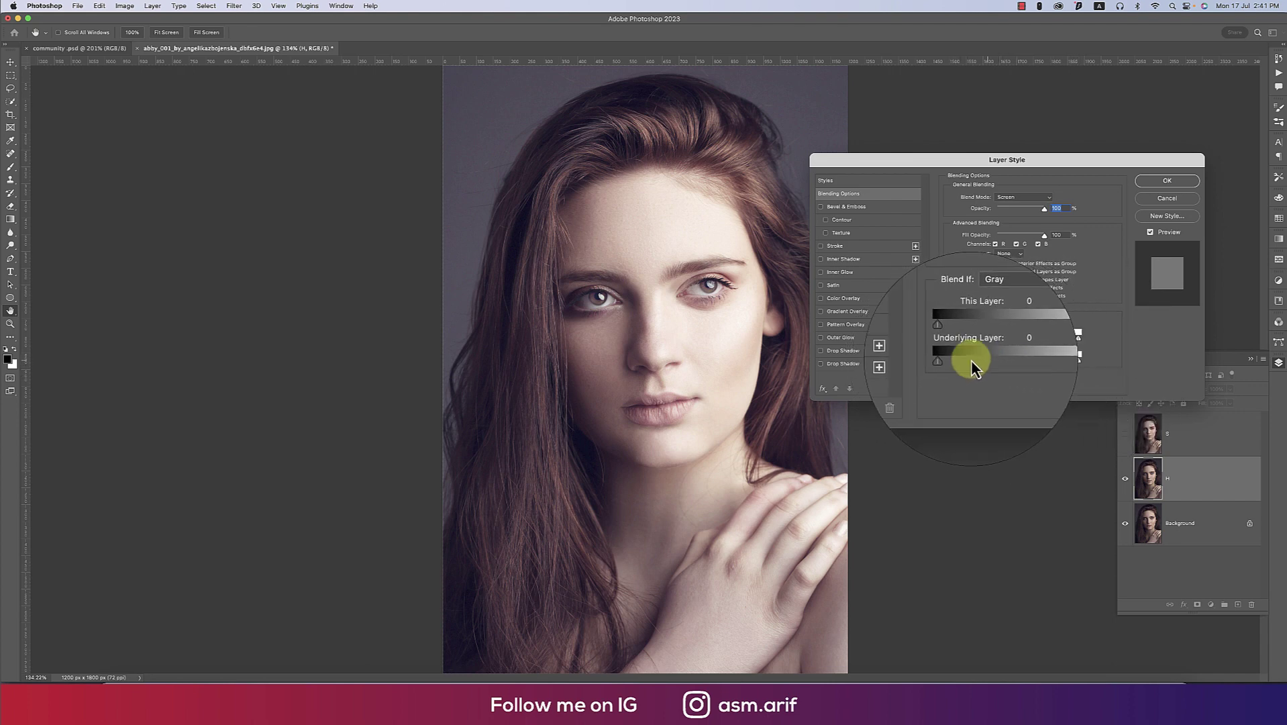
{"action": "left_click_drag", "start_coordinate": [952, 363], "coordinate": [988, 364]}
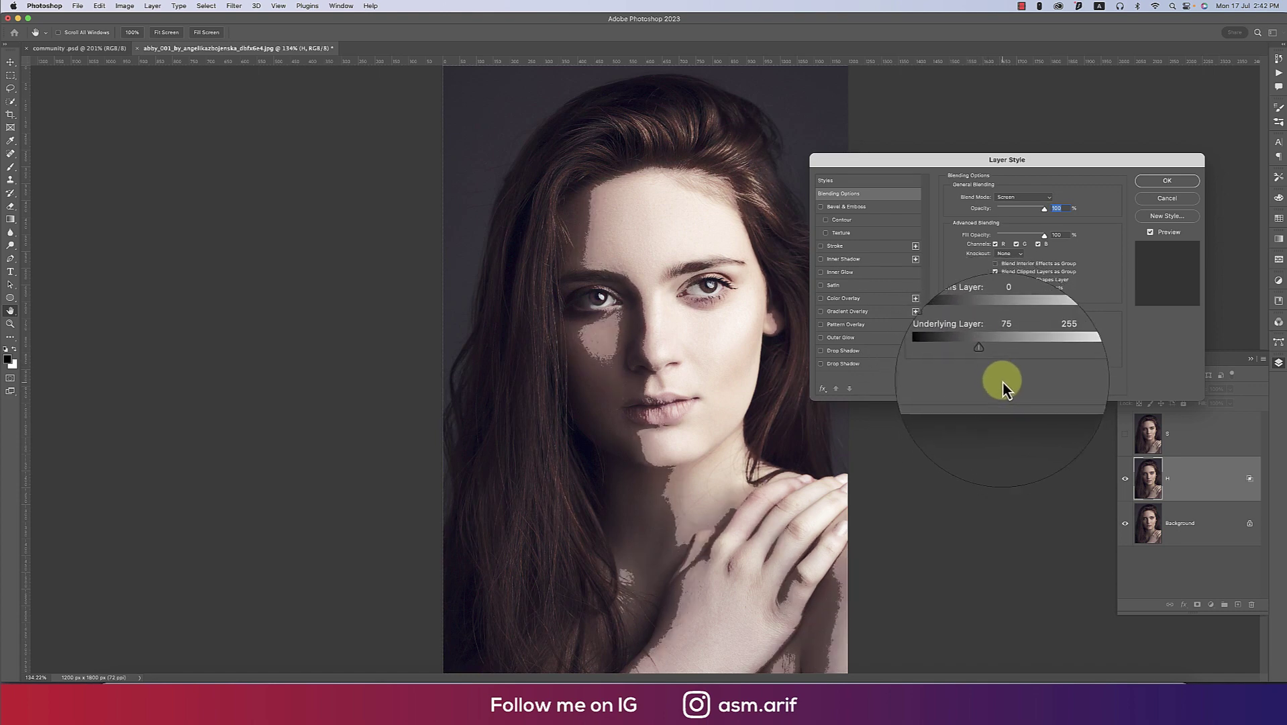
{"action": "key", "text": "alt"}
{"action": "left_click_drag", "start_coordinate": [991, 363], "coordinate": [1051, 360]}
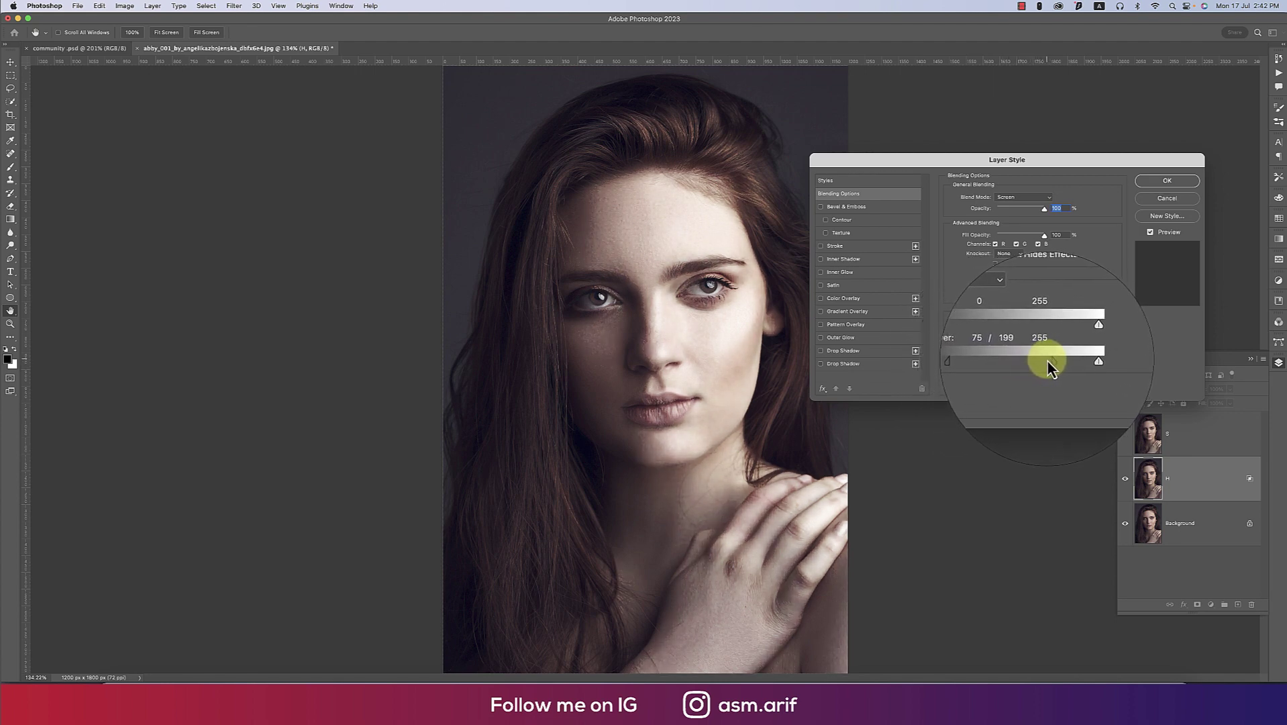
Fill H's layer mask with the merged RGB image via Apply Image in Multiply at 100%
{"action": "left_click", "coordinate": [1163, 190]}
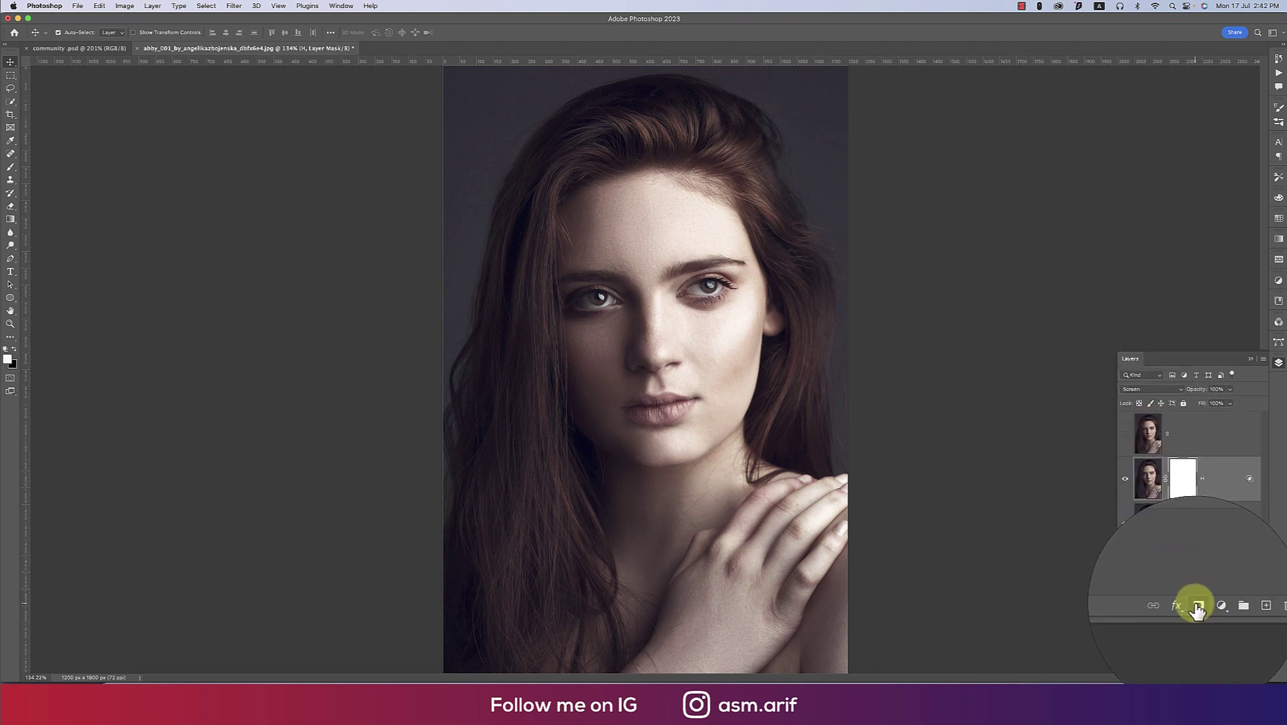
{"action": "left_click", "coordinate": [125, 7]}
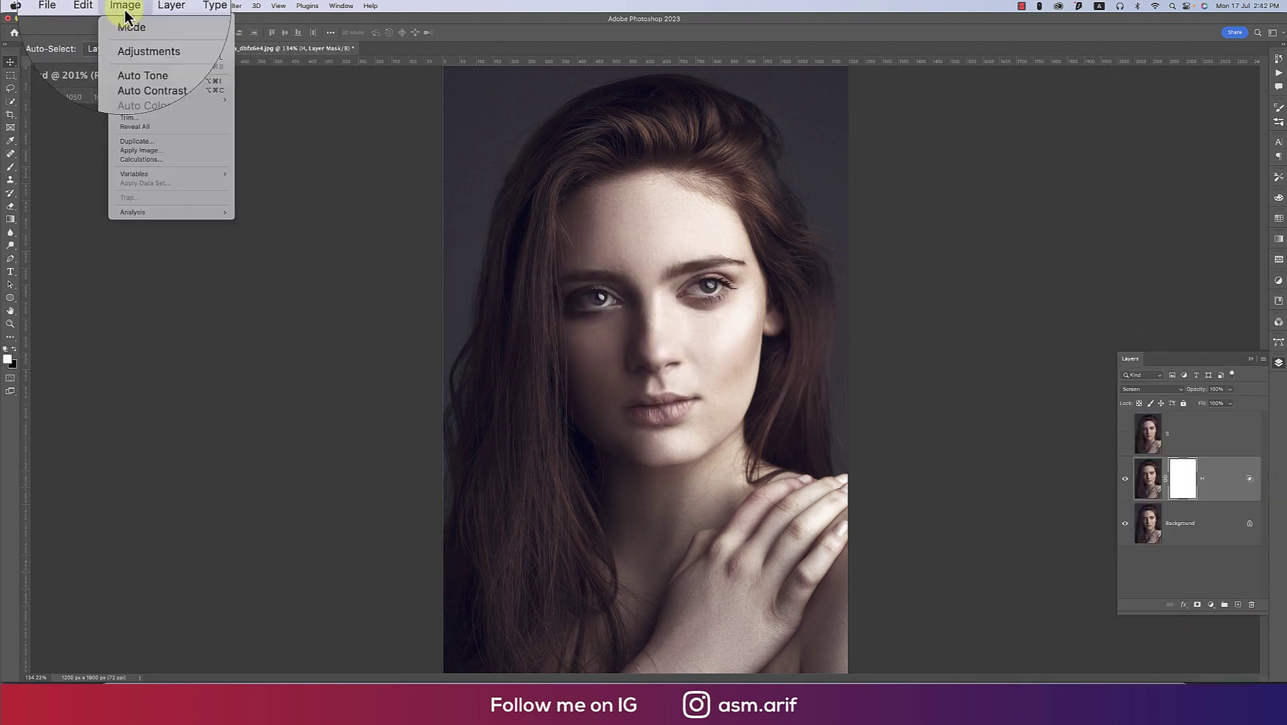
{"action": "left_click", "coordinate": [181, 159]}
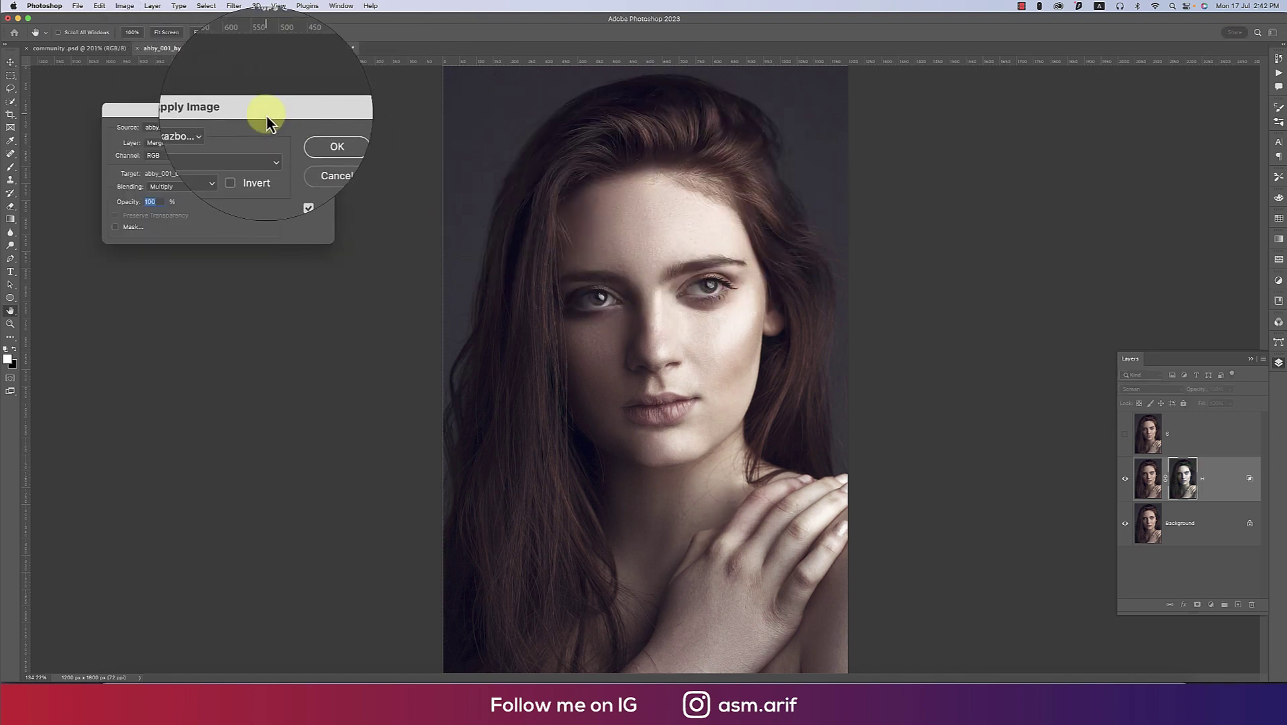
{"action": "left_click_drag", "start_coordinate": [267, 121], "coordinate": [929, 137]}
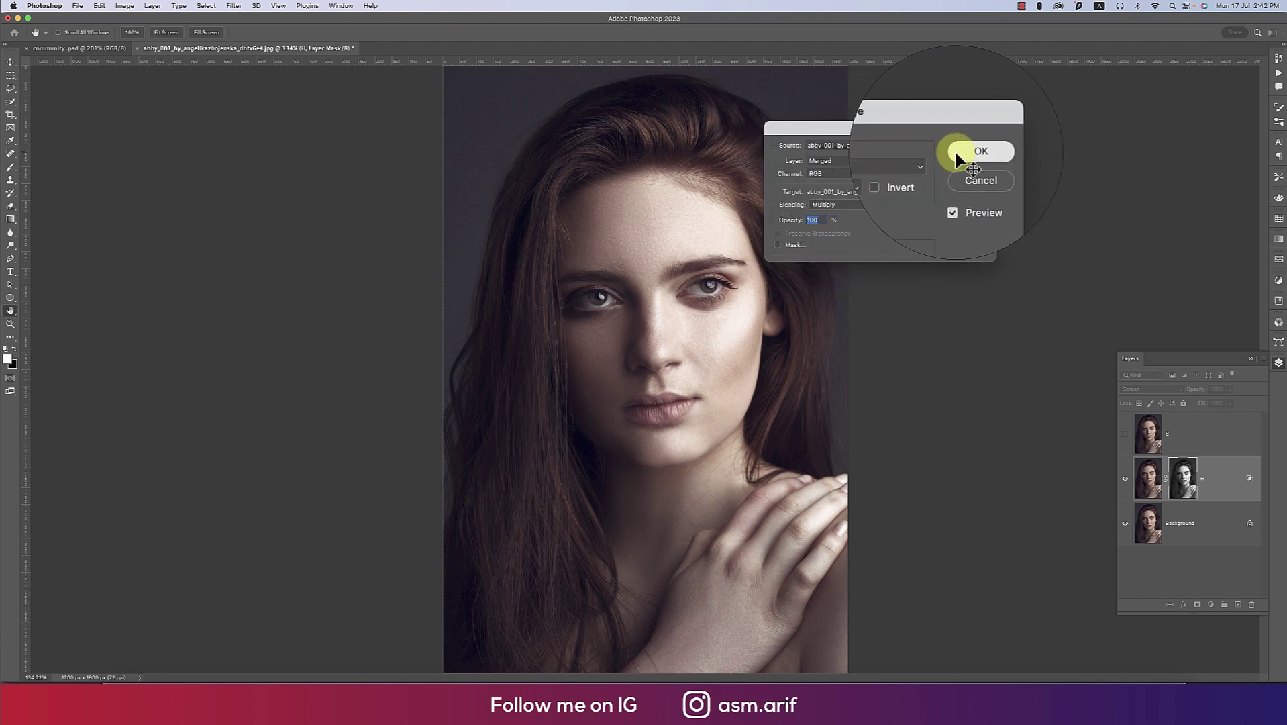
{"action": "left_click", "coordinate": [958, 153]}
Select and show the S layer and set its blend mode to Multiply
{"action": "left_click", "coordinate": [1146, 436]}
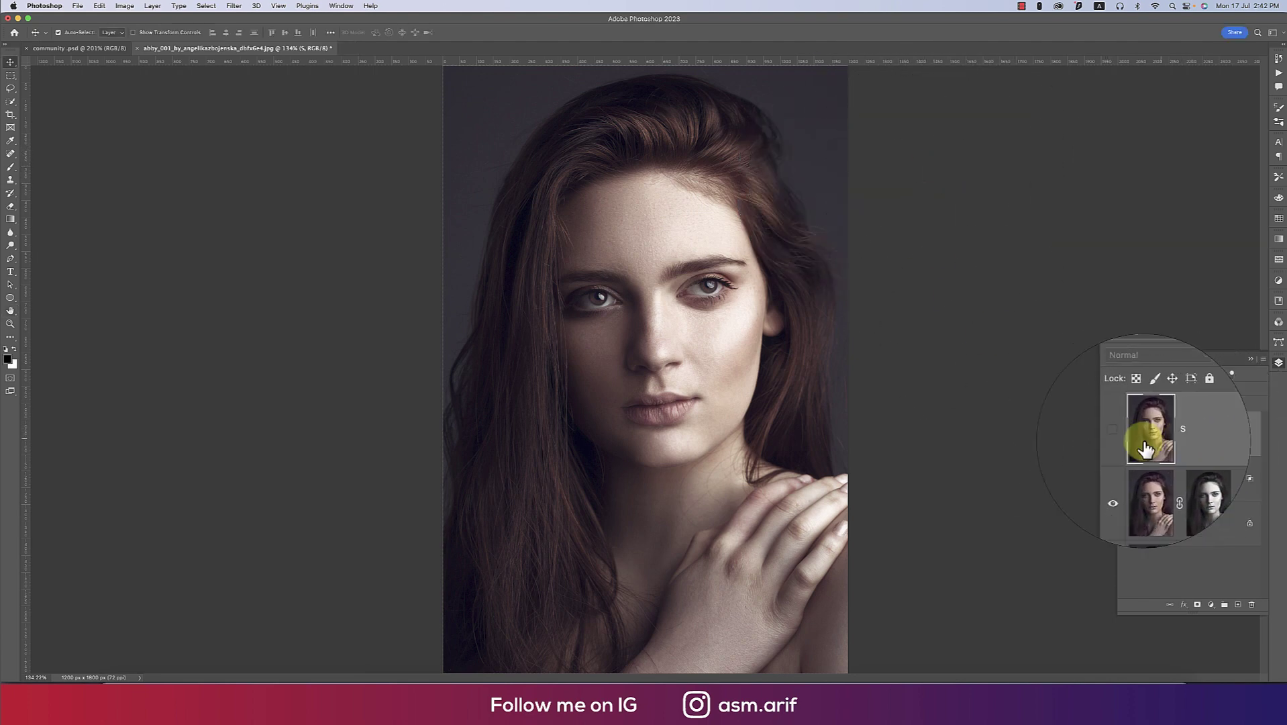
{"action": "left_click", "coordinate": [1123, 434]}
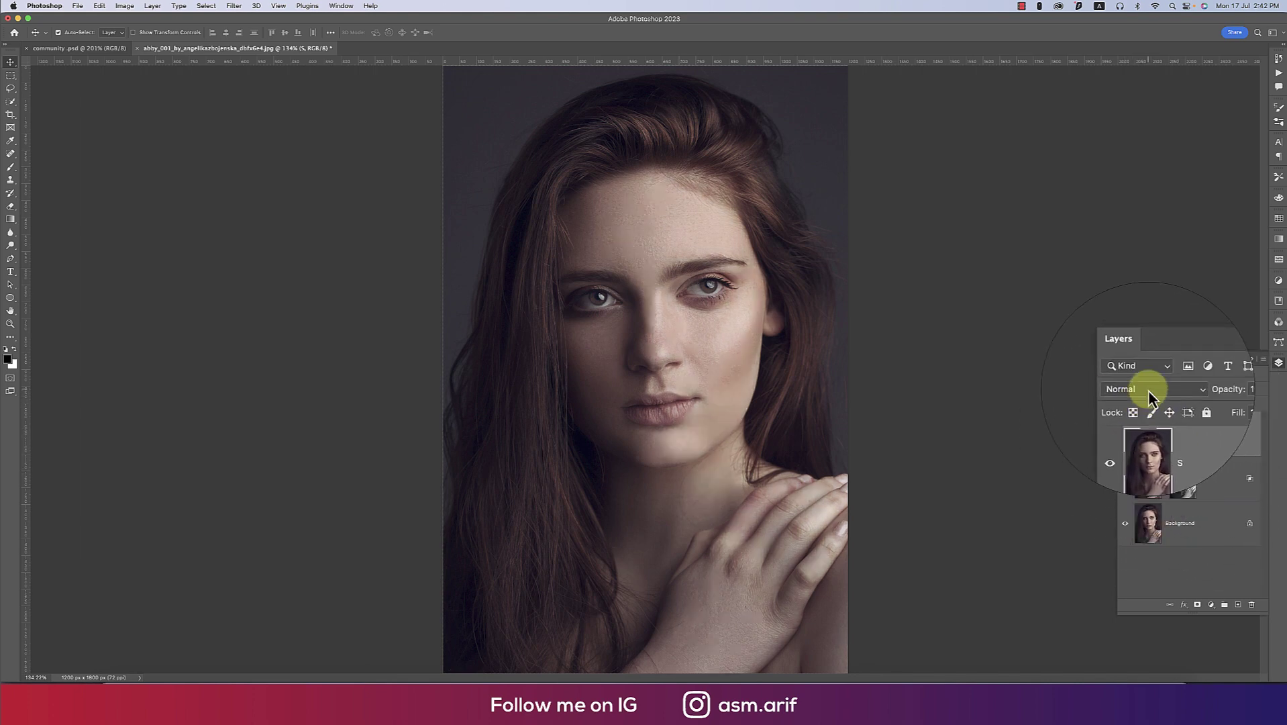
{"action": "left_click", "coordinate": [1149, 396]}
{"action": "left_click", "coordinate": [1148, 426]}
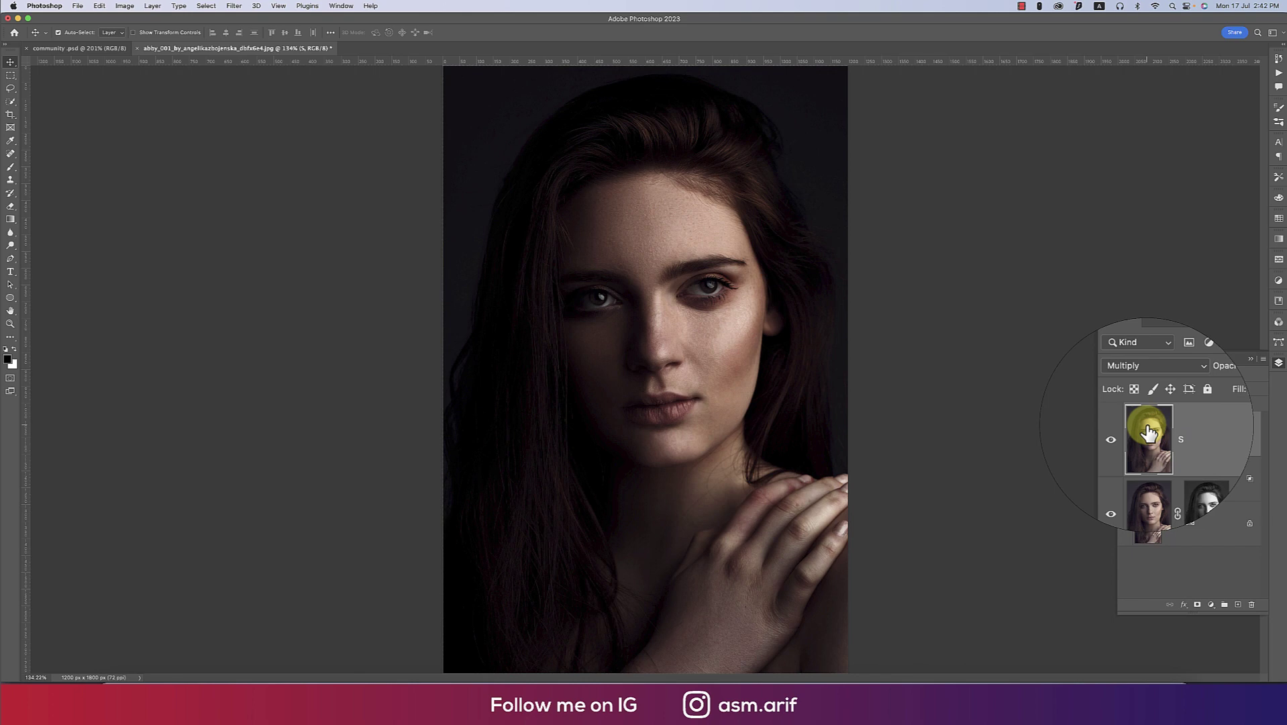
Split the S layer's Underlying Layer white slider, limiting darkening to tones 0–68
{"action": "right_click", "coordinate": [1211, 440]}
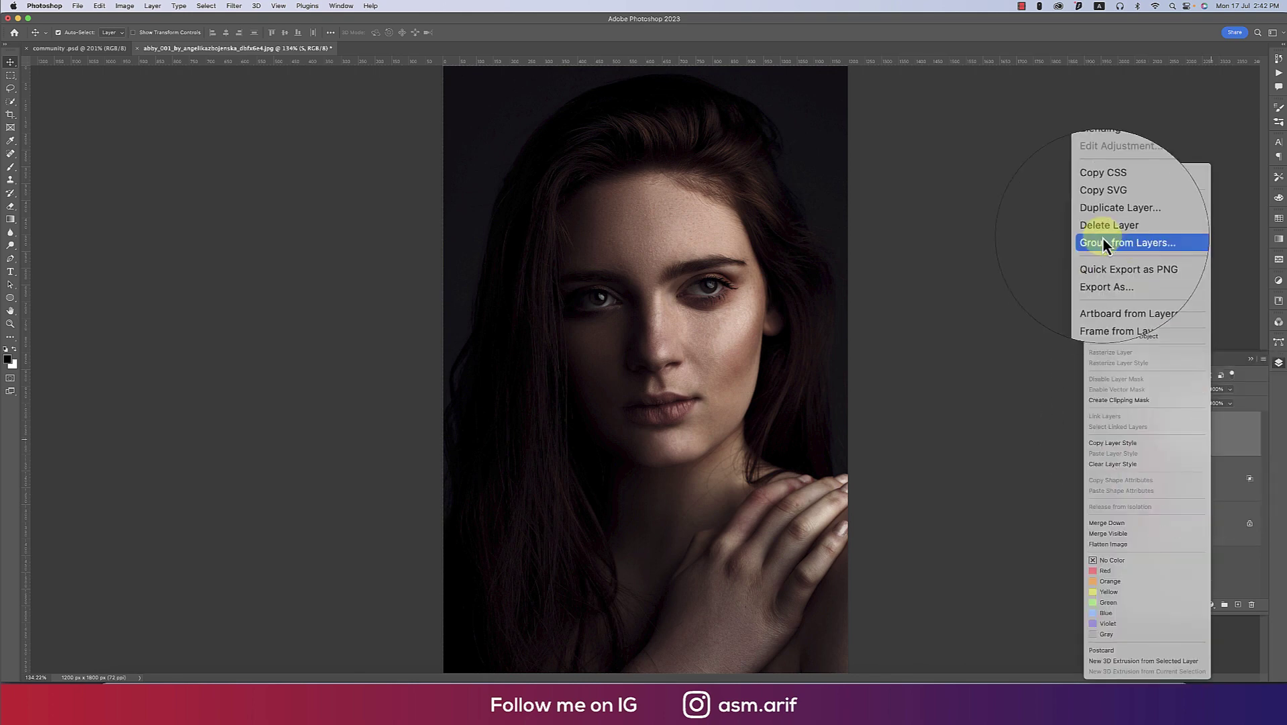
{"action": "left_click", "coordinate": [1102, 173]}
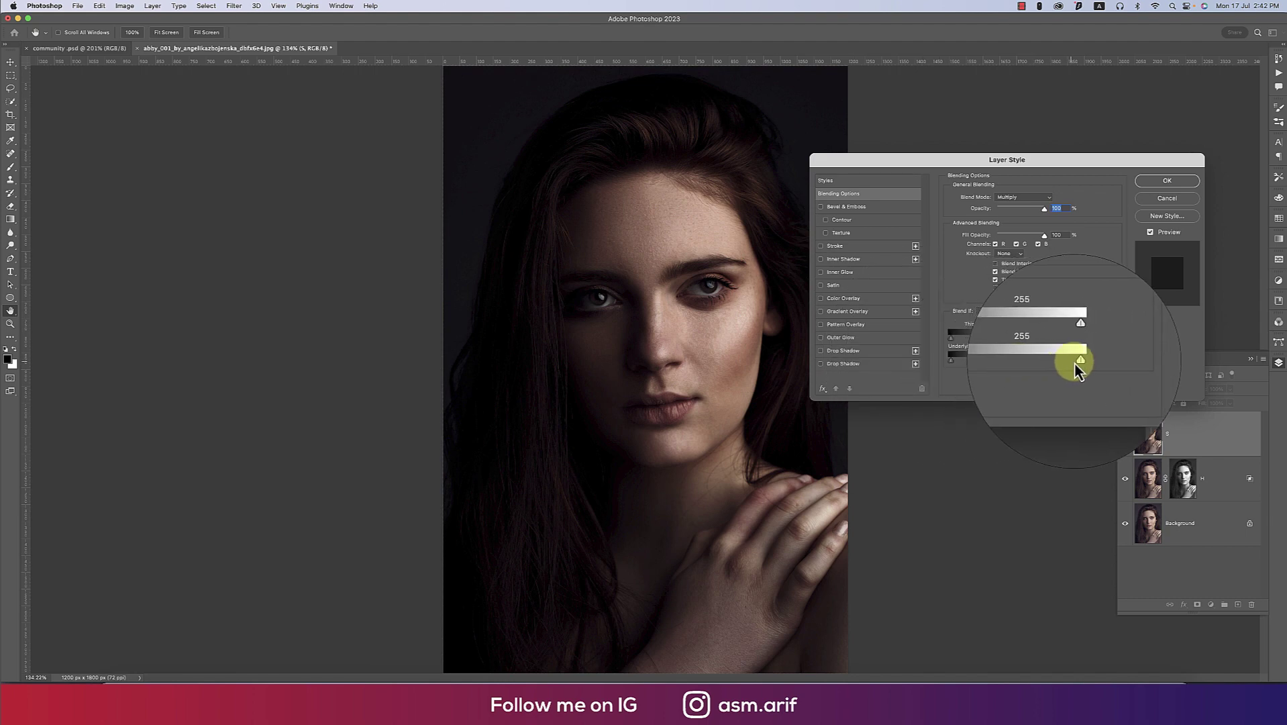
{"action": "left_click_drag", "start_coordinate": [1078, 361], "coordinate": [1025, 357]}
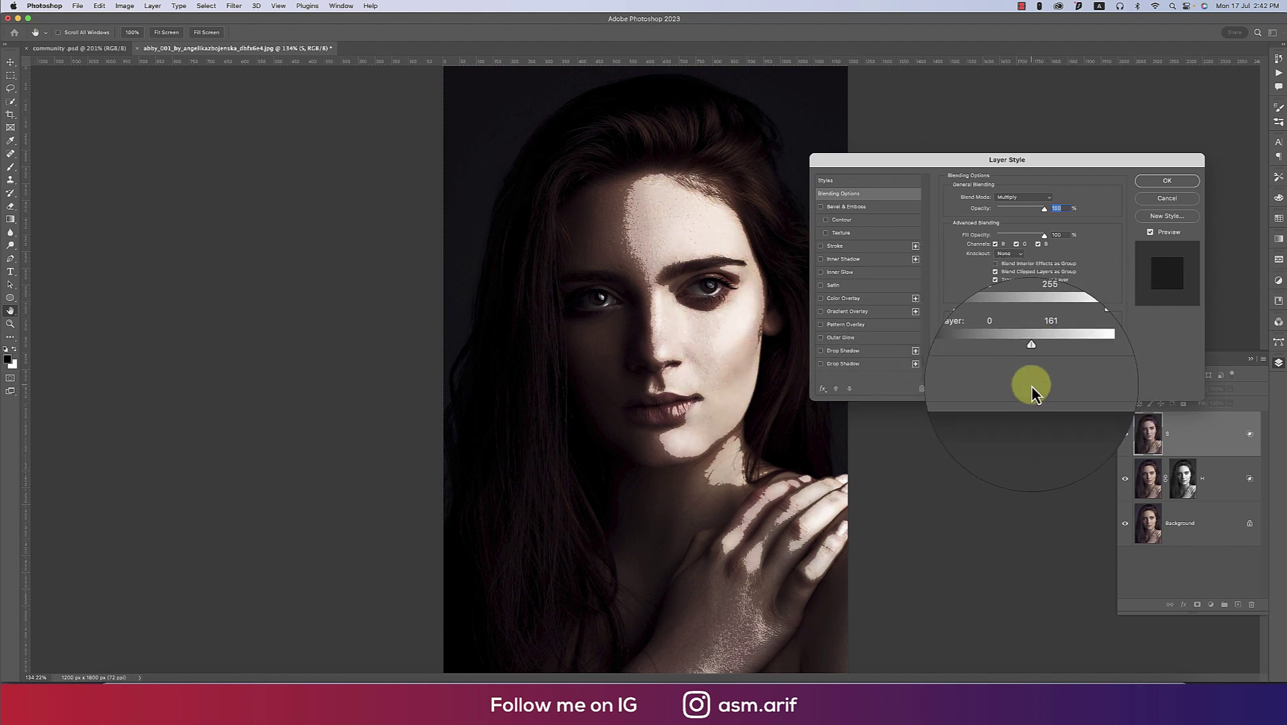
{"action": "key", "text": "alt"}
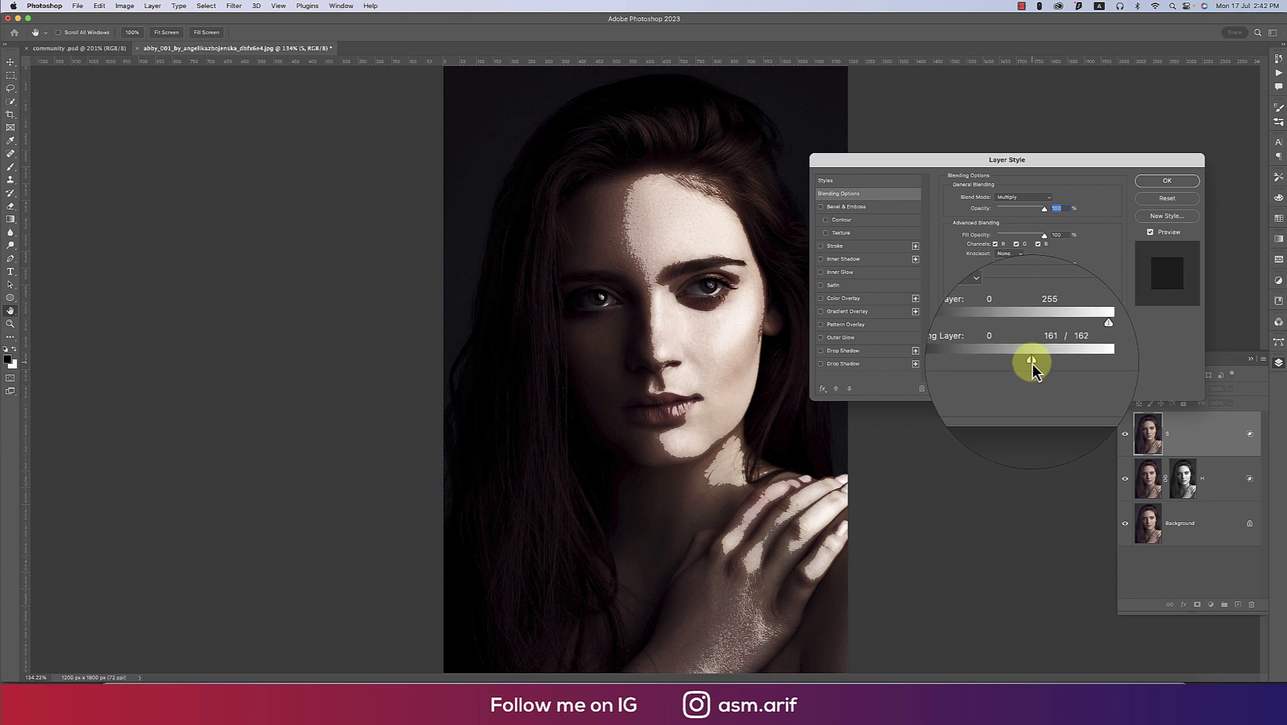
{"action": "left_click_drag", "start_coordinate": [1032, 363], "coordinate": [993, 365]}
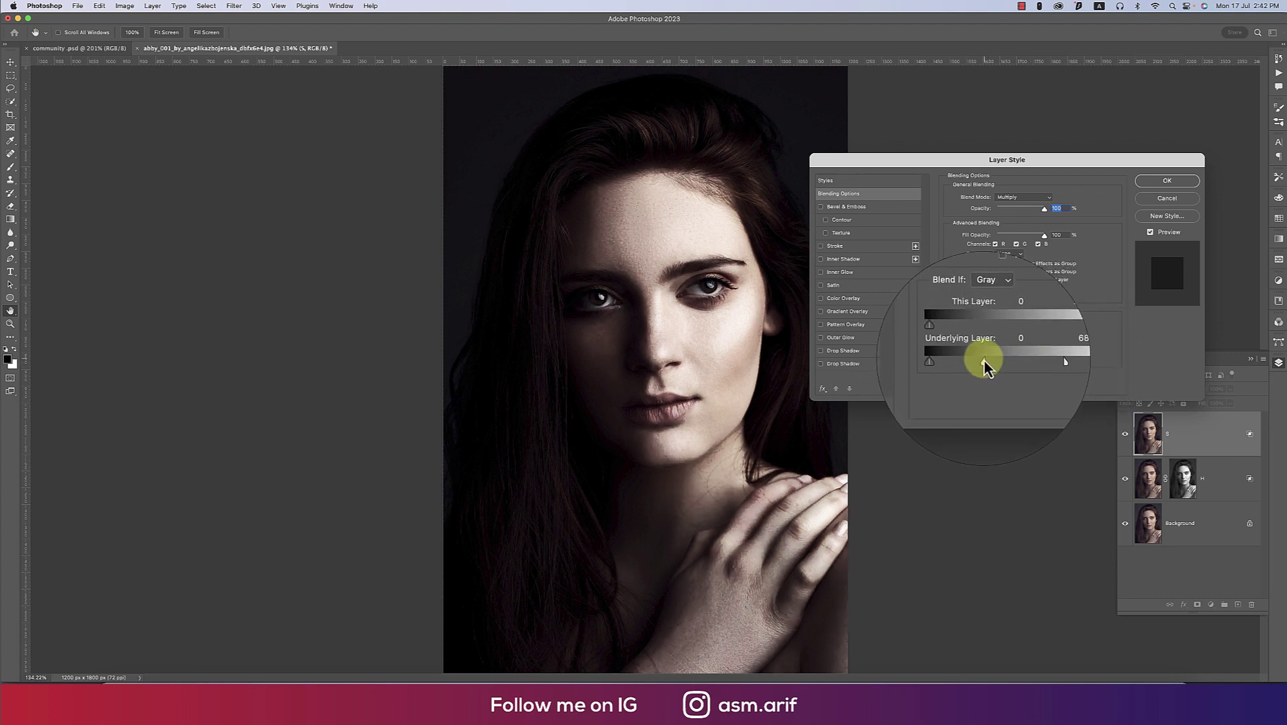
Add a mask to S filled with the inverted merged image via Apply Image
{"action": "left_click", "coordinate": [1164, 181]}
{"action": "left_click", "coordinate": [1197, 604]}
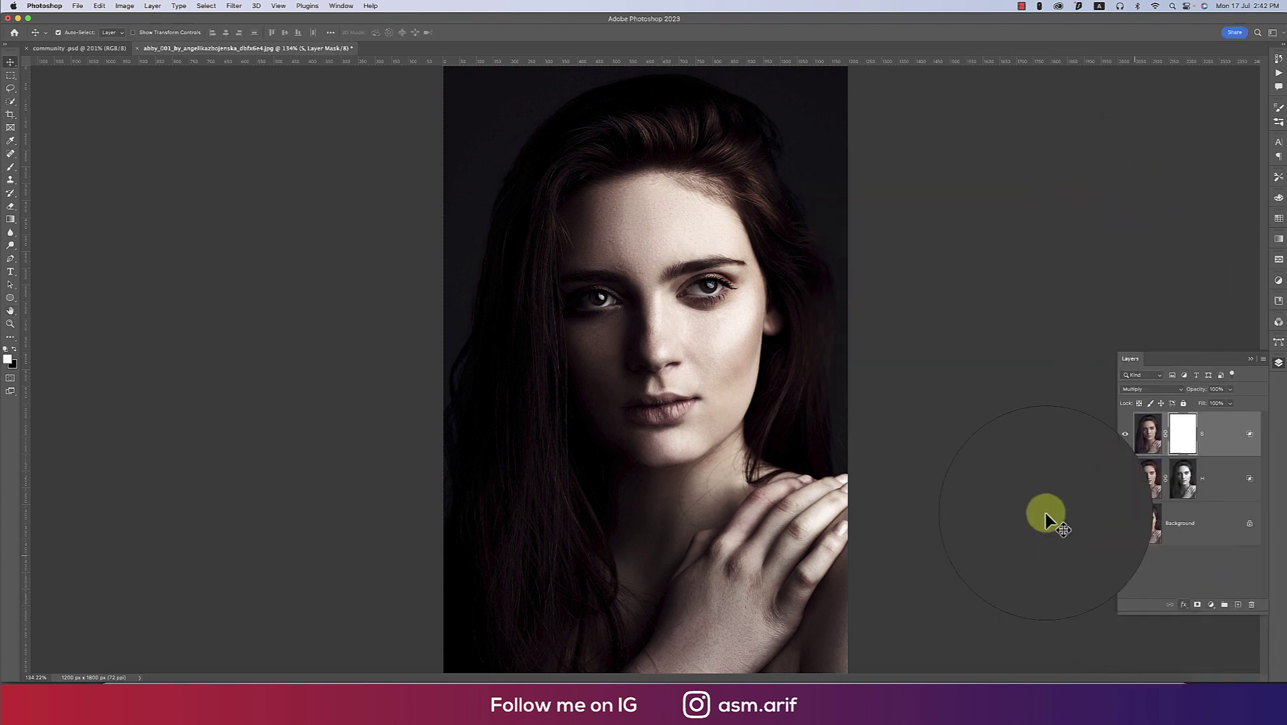
{"action": "left_click", "coordinate": [125, 6]}
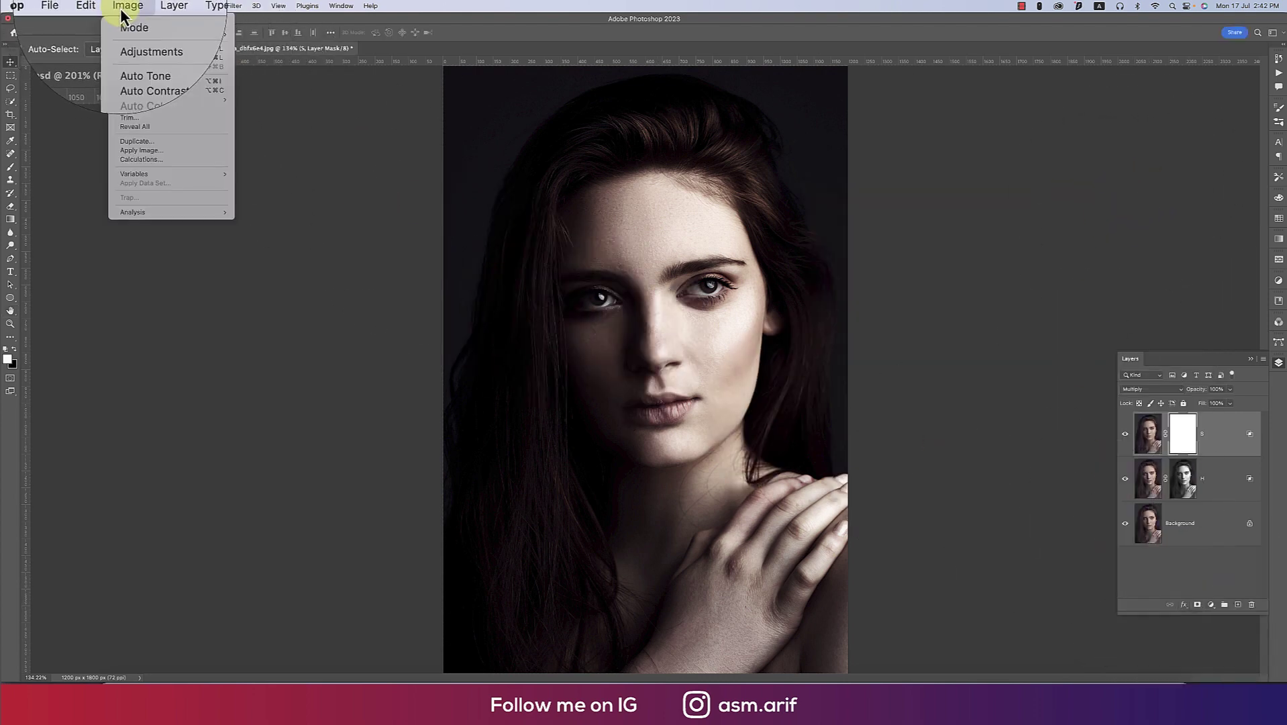
{"action": "left_click", "coordinate": [142, 151]}
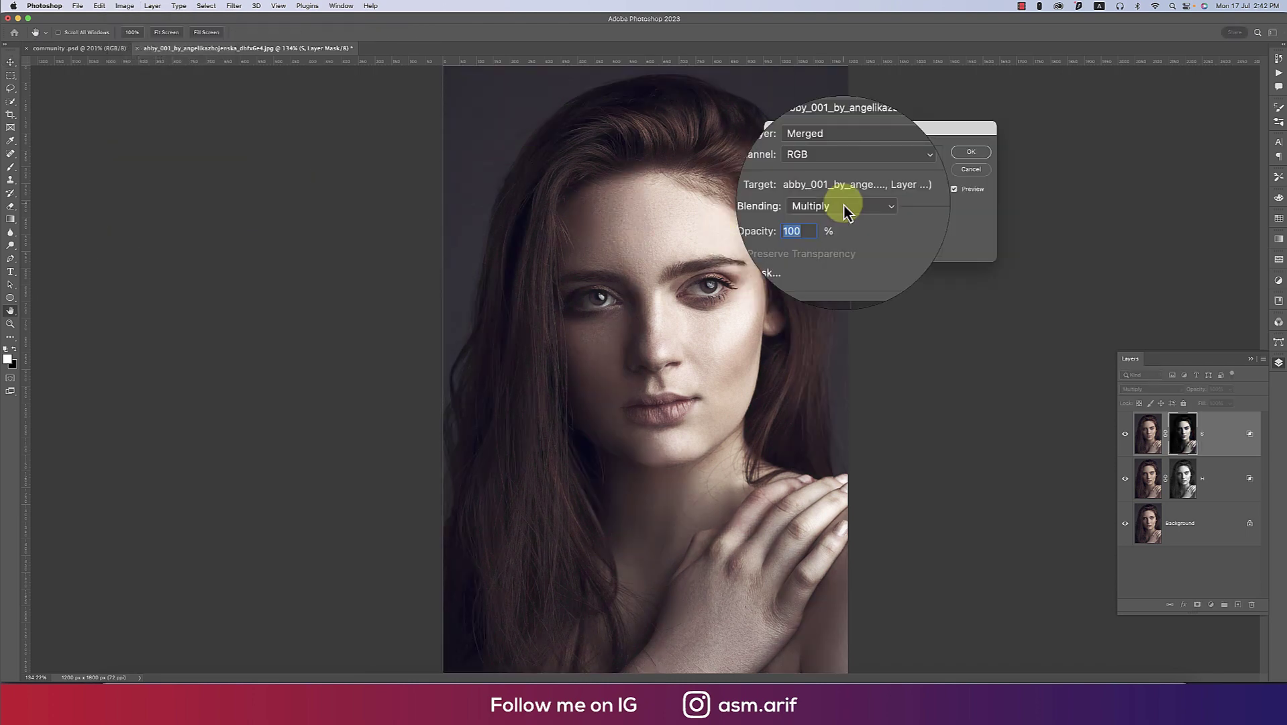
{"action": "left_click", "coordinate": [906, 176]}
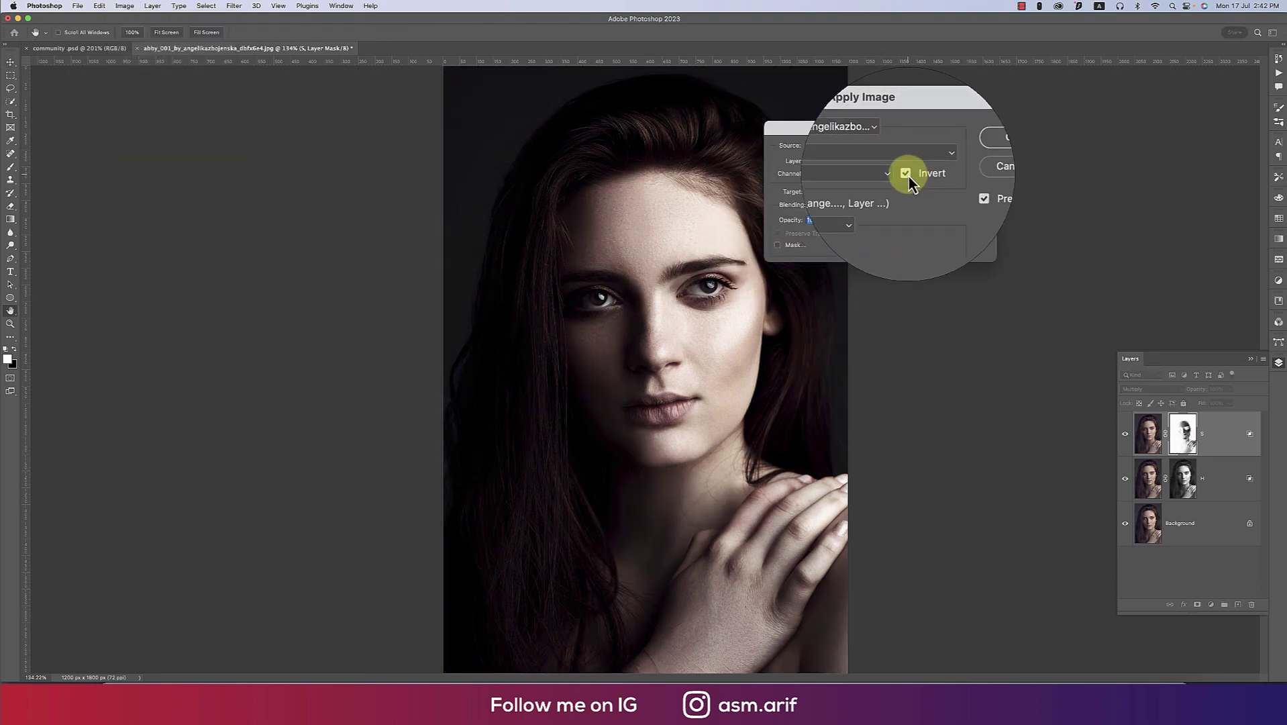
{"action": "left_click", "coordinate": [969, 155]}
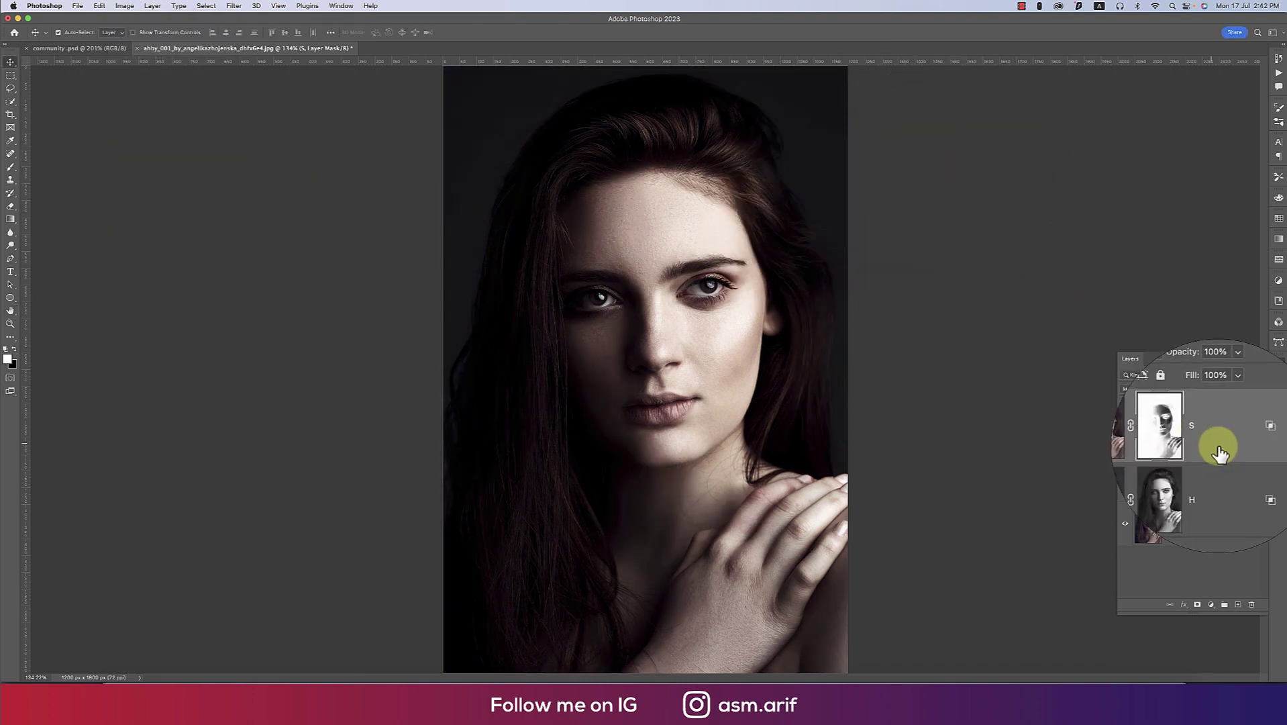
Group S and H into Group 1 and mask it with the non-inverted merged image
{"action": "left_click", "coordinate": [1228, 500]}
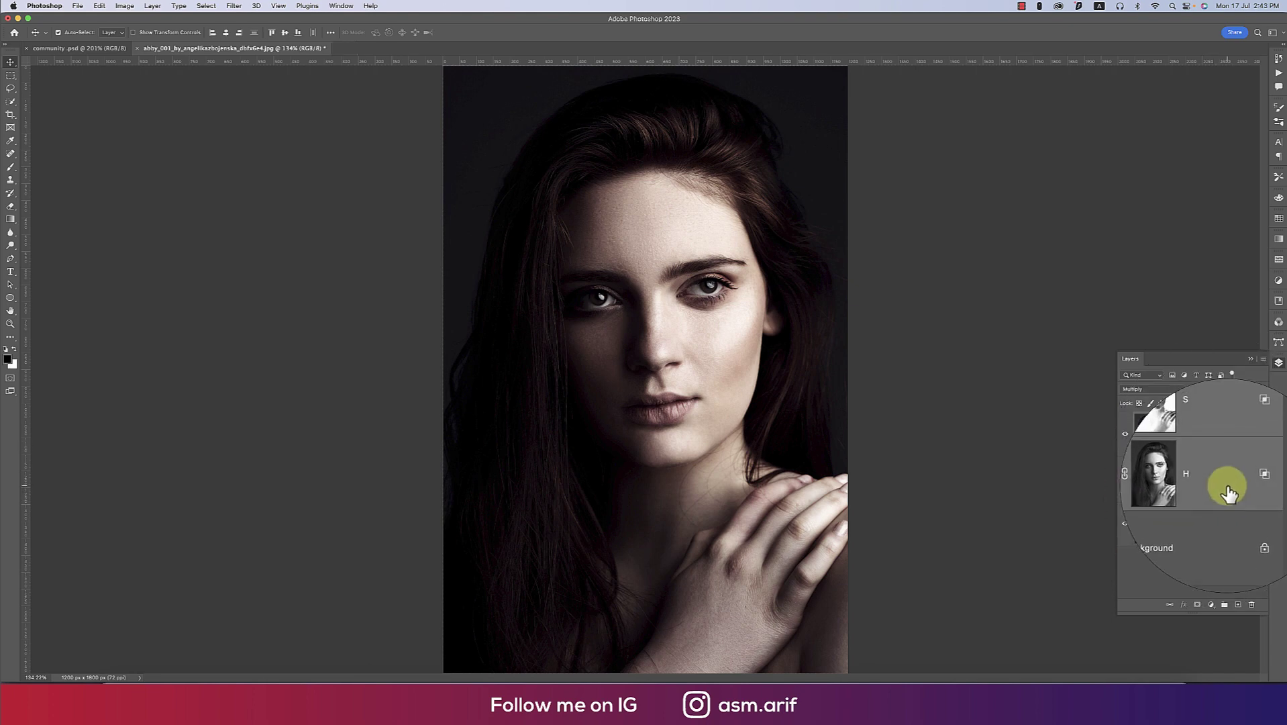
{"action": "left_click", "coordinate": [1224, 606]}
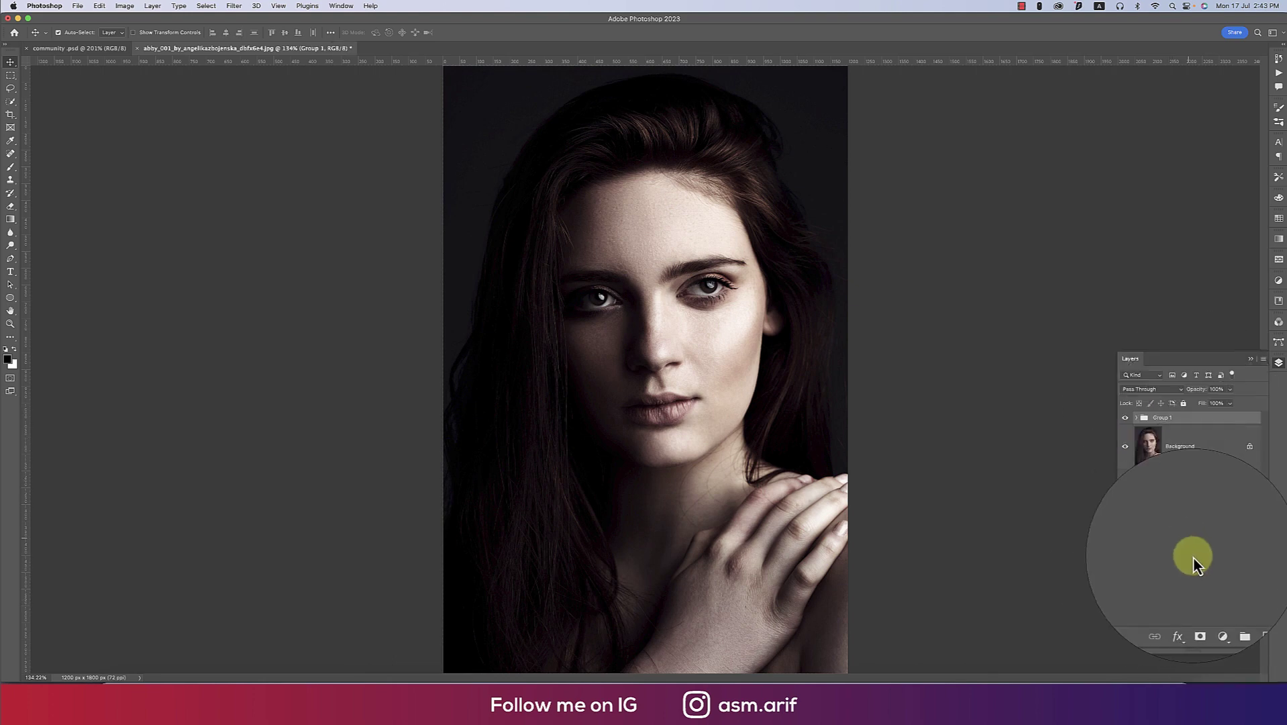
{"action": "left_click", "coordinate": [1197, 604]}
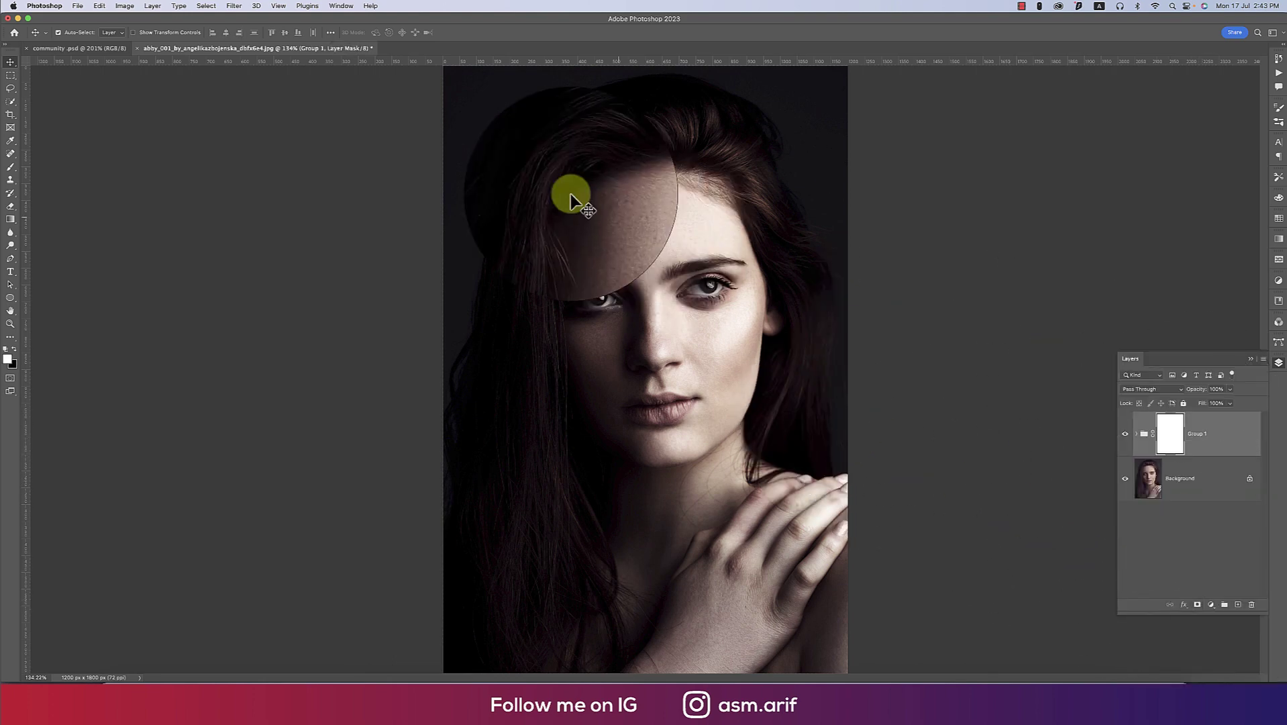
{"action": "left_click", "coordinate": [124, 6]}
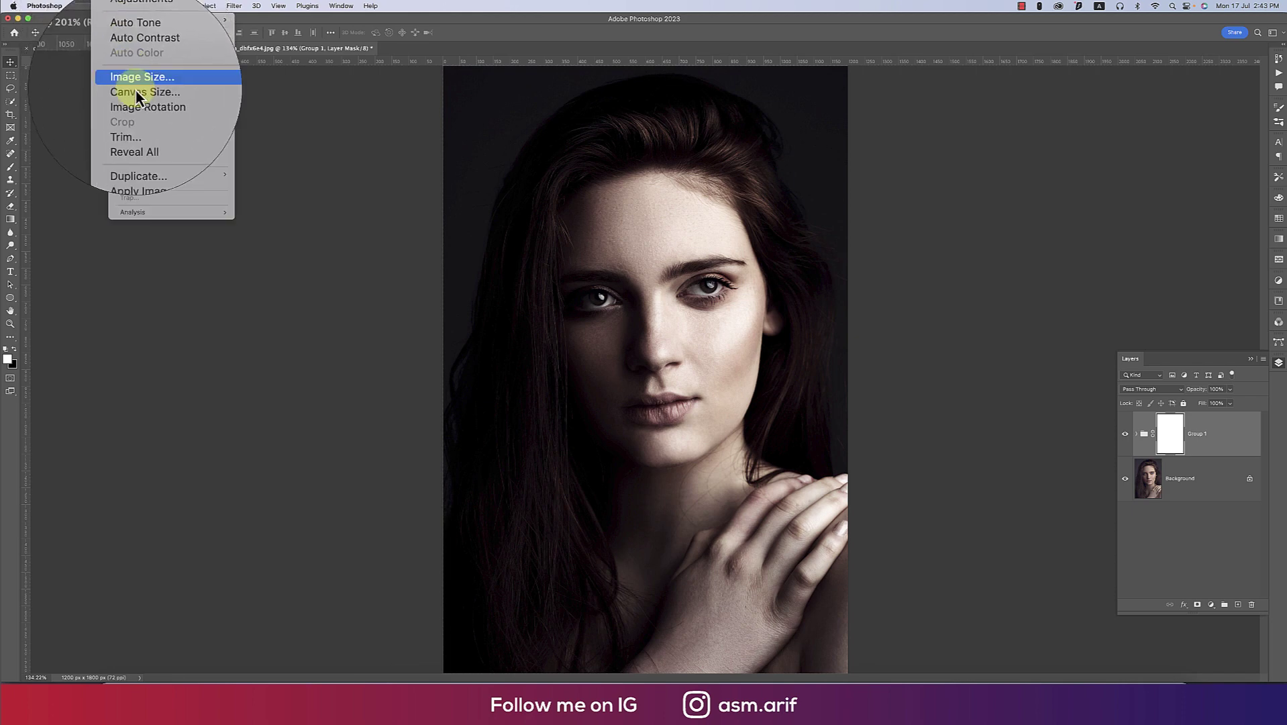
{"action": "left_click", "coordinate": [141, 149]}
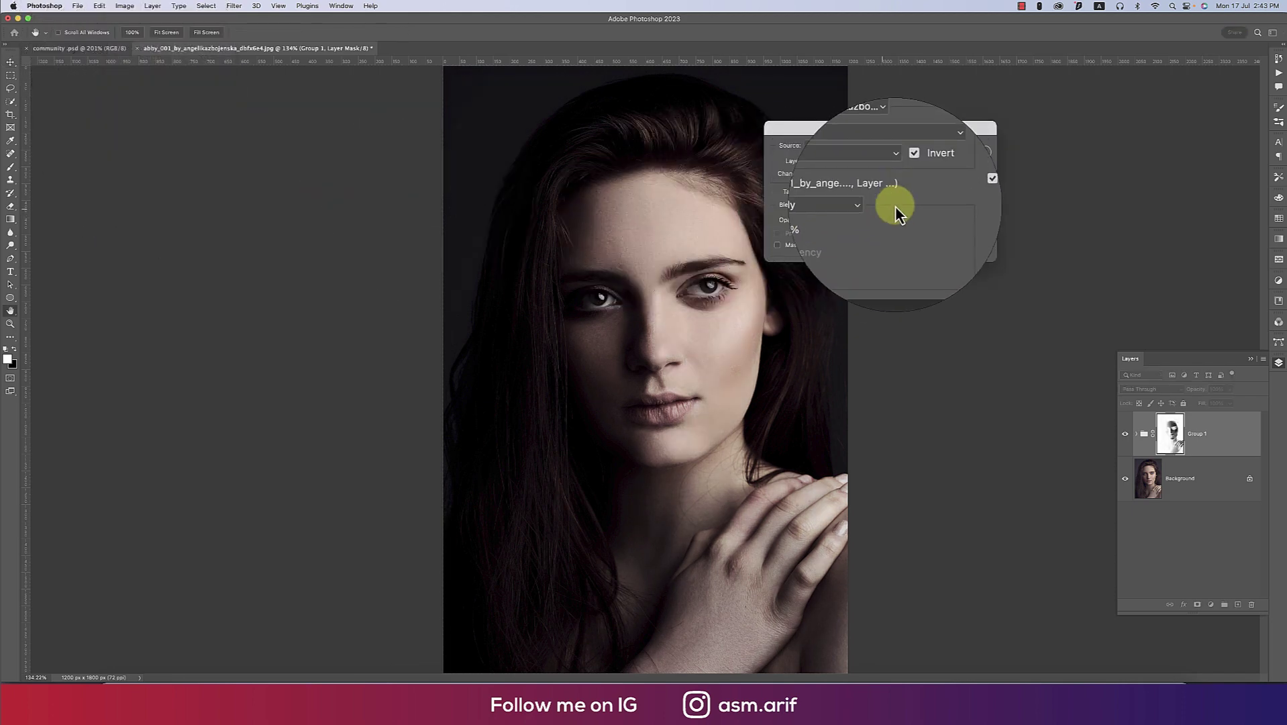
{"action": "left_click", "coordinate": [905, 178]}
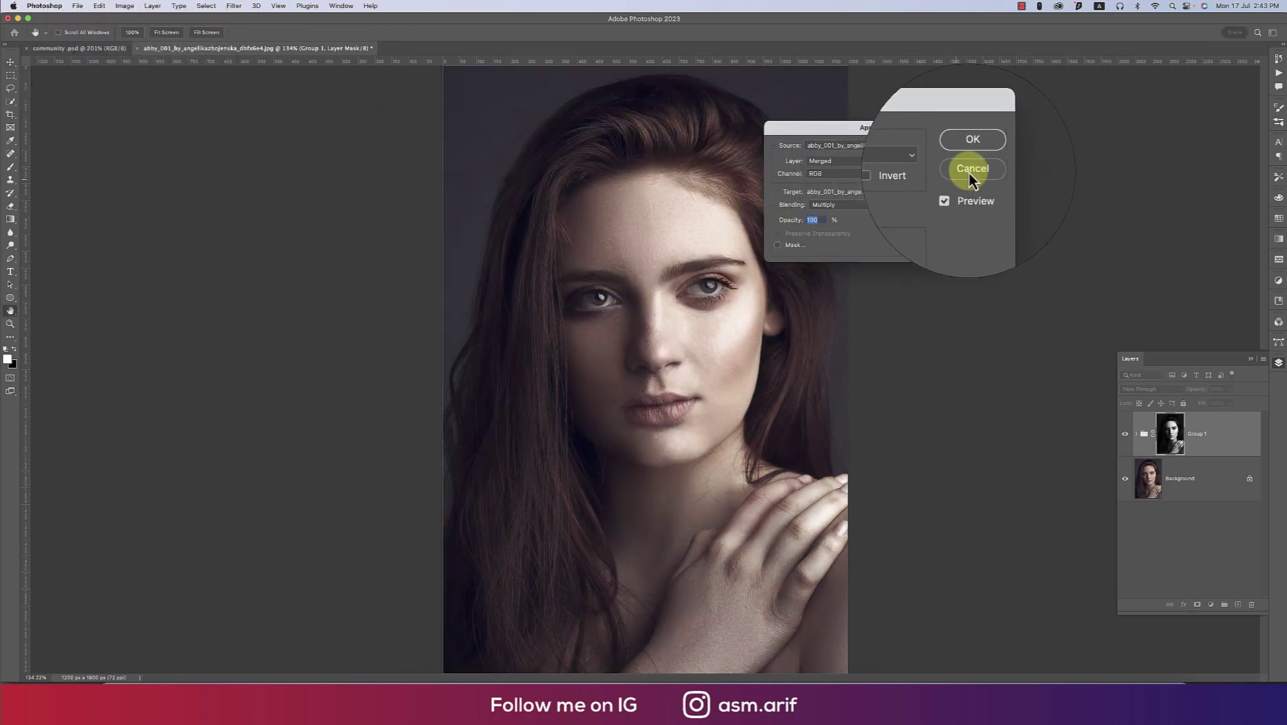
{"action": "left_click", "coordinate": [975, 153]}
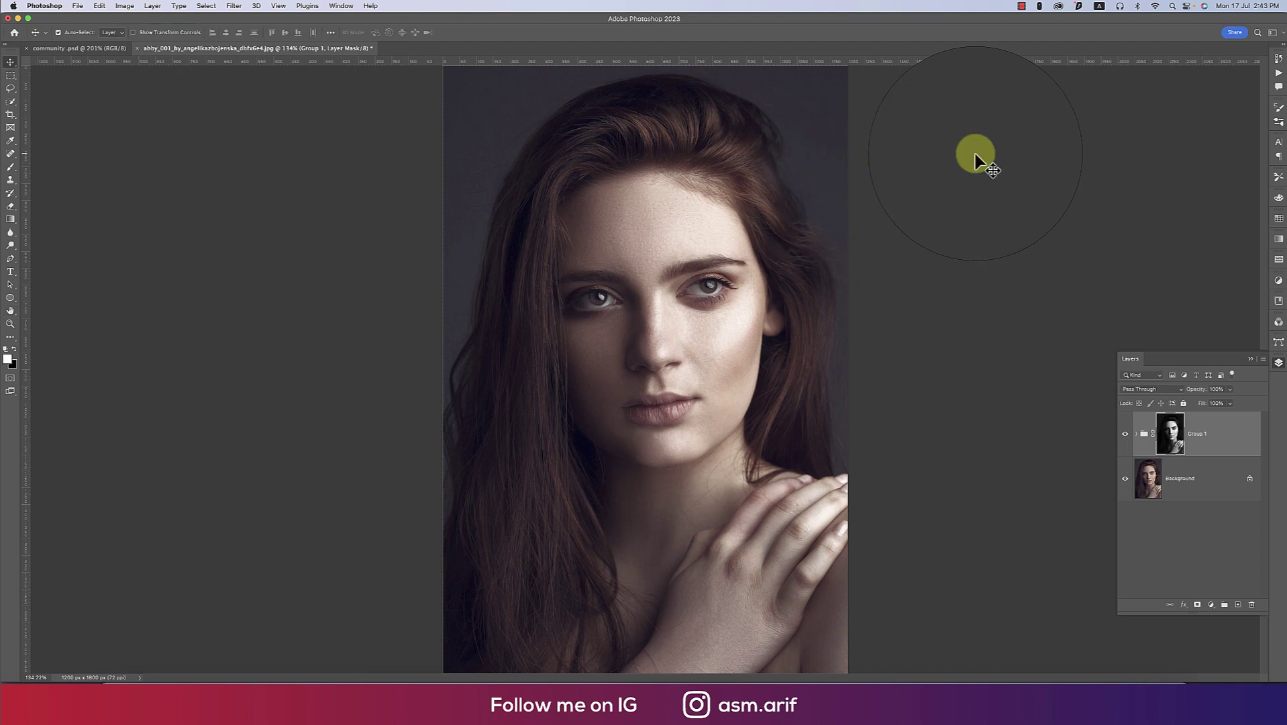
Toggle Group 1's visibility repeatedly to compare the portrait before and after
{"action": "left_click", "coordinate": [1125, 436]}
{"action": "left_click", "coordinate": [1125, 435]}
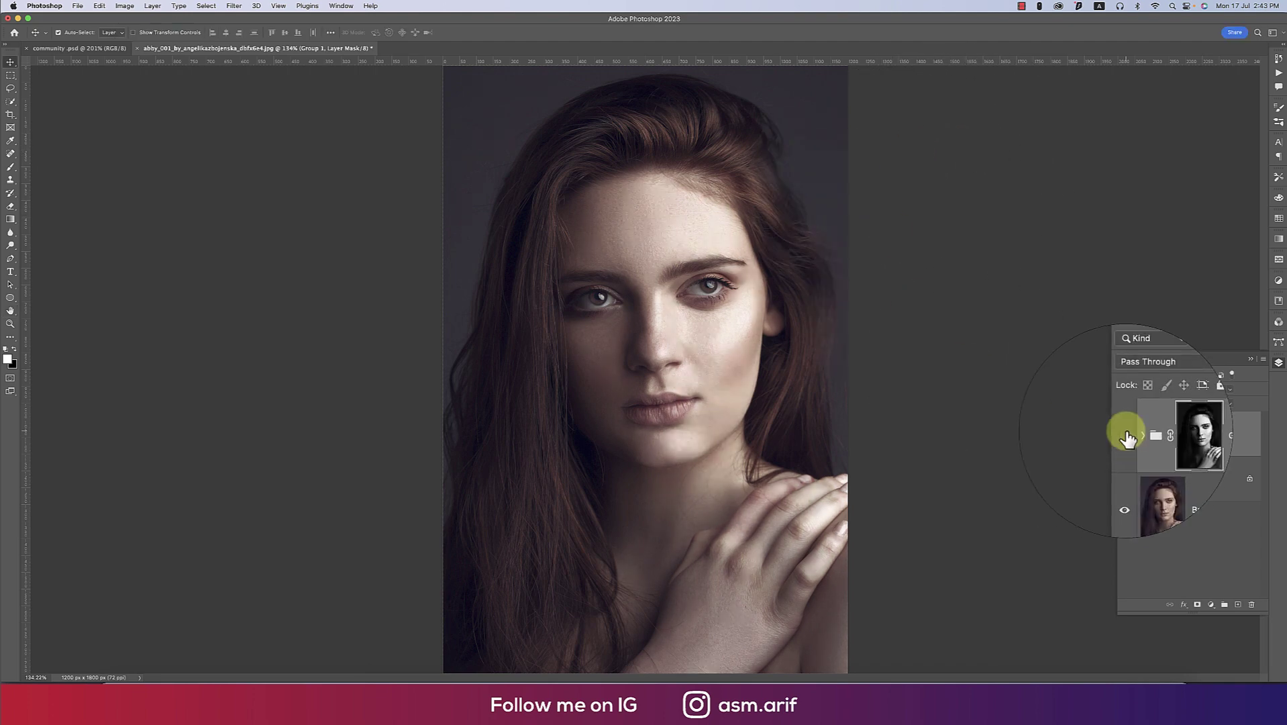
{"action": "left_click", "coordinate": [1126, 436]}
{"action": "left_click", "coordinate": [1126, 435]}
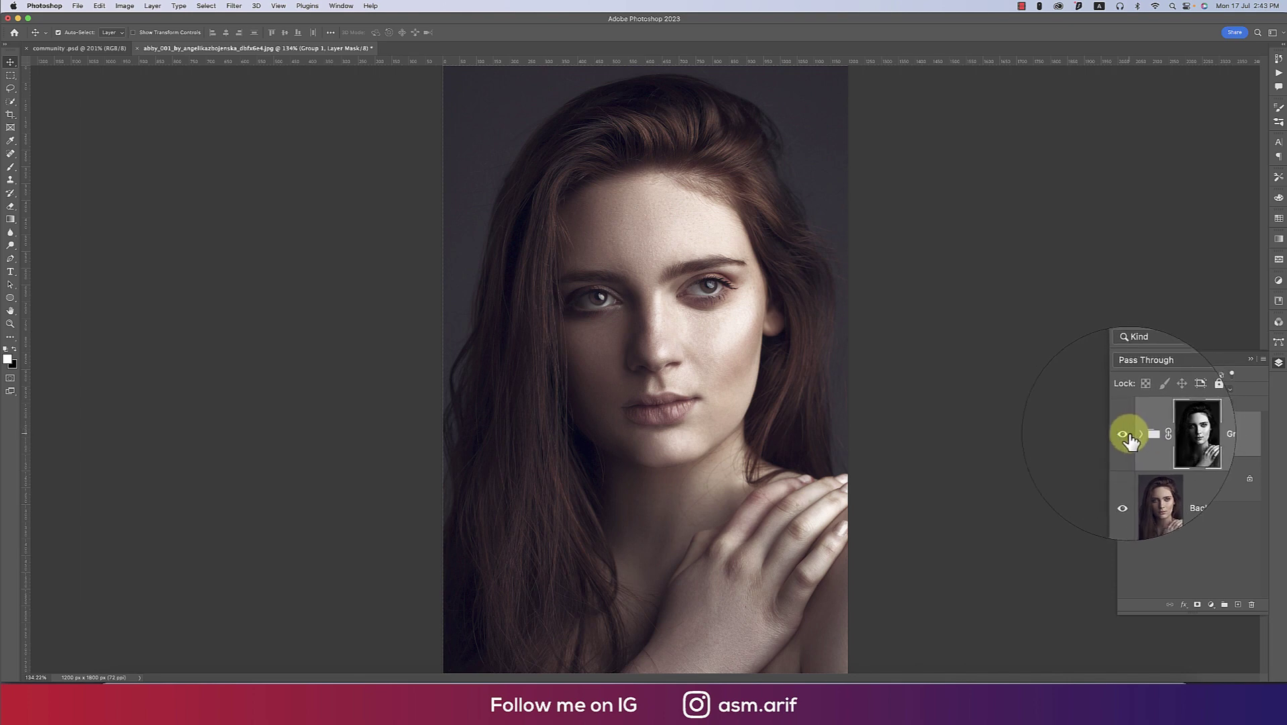
{"action": "left_click", "coordinate": [1126, 436]}
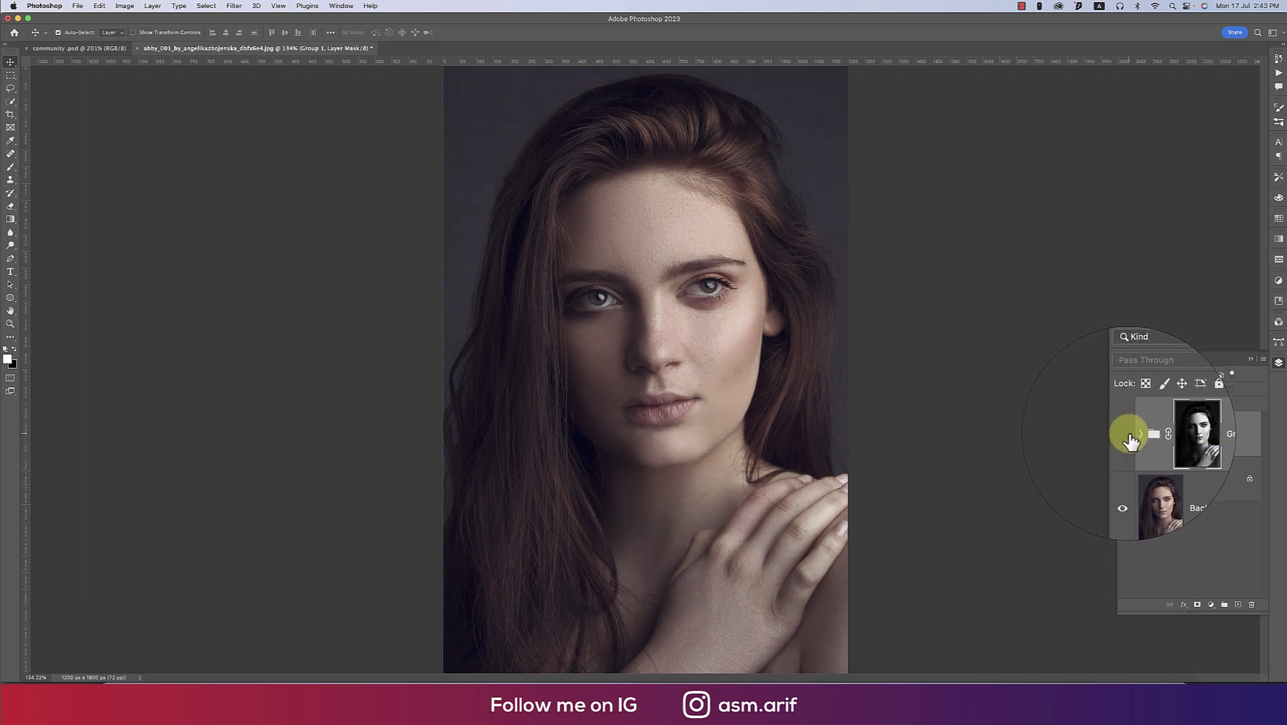
{"action": "left_click", "coordinate": [1126, 435]}
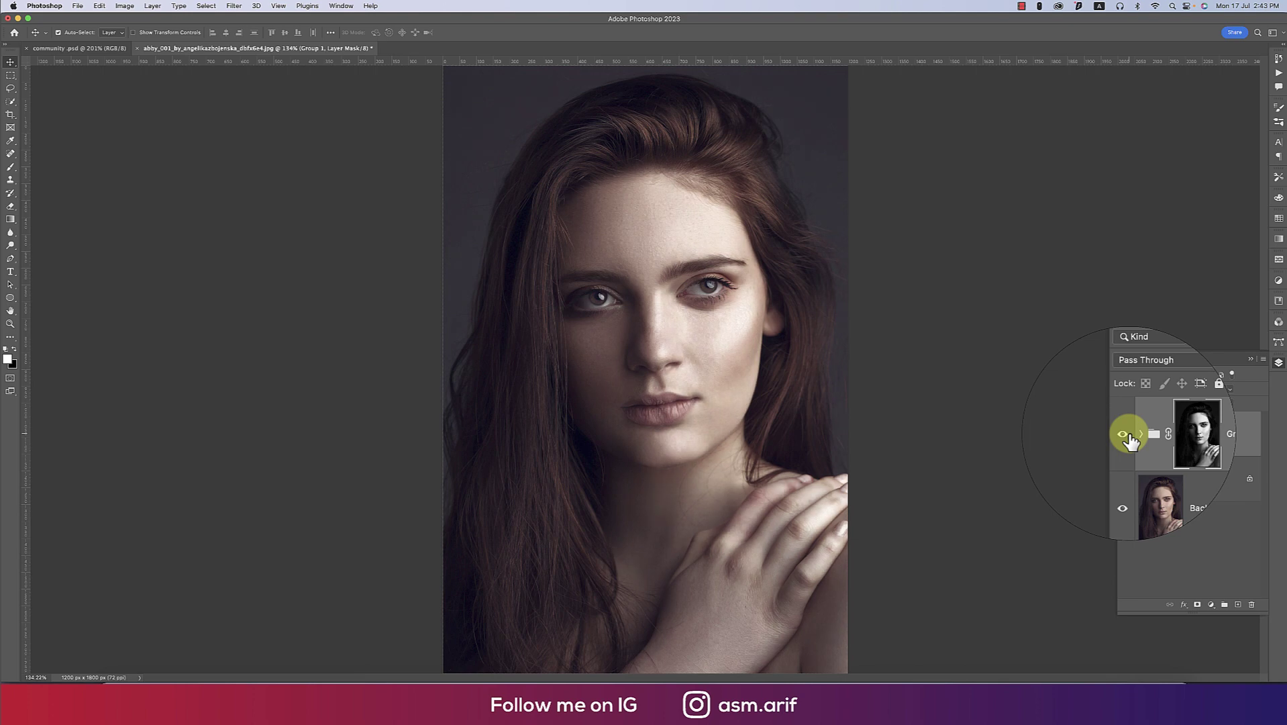
{"action": "left_click", "coordinate": [1125, 436]}
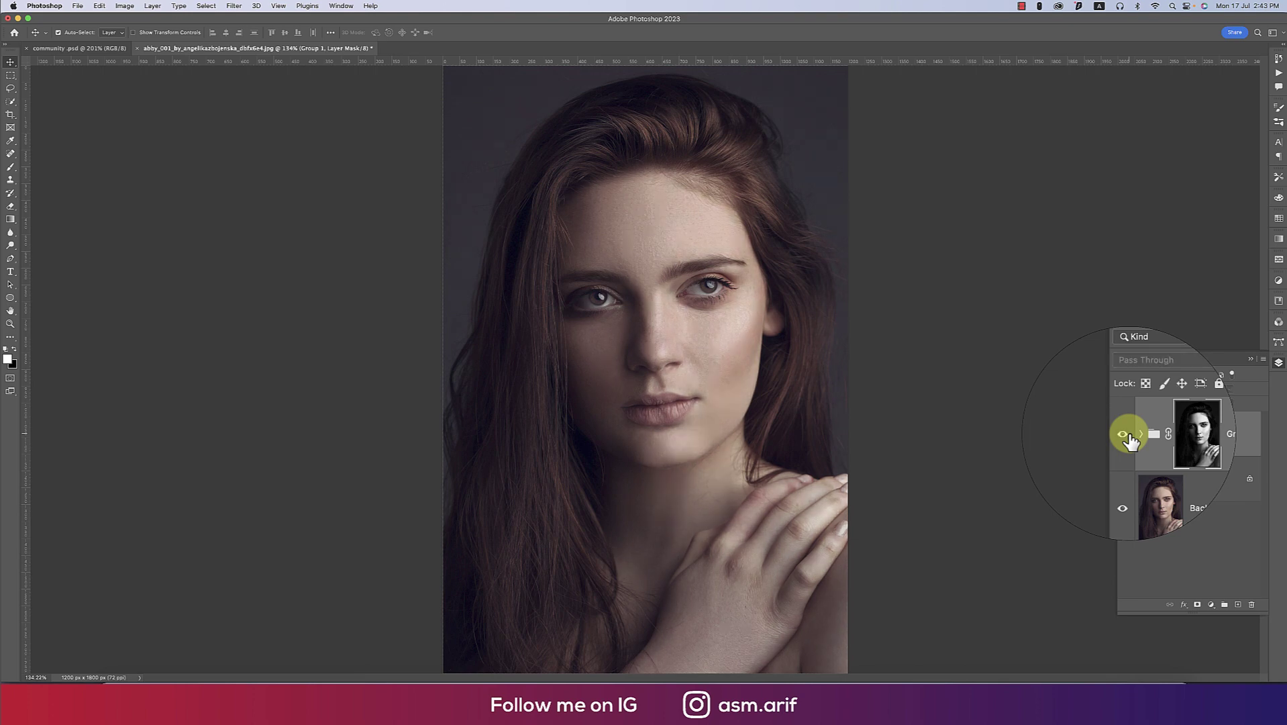
{"action": "left_click", "coordinate": [1126, 435]}
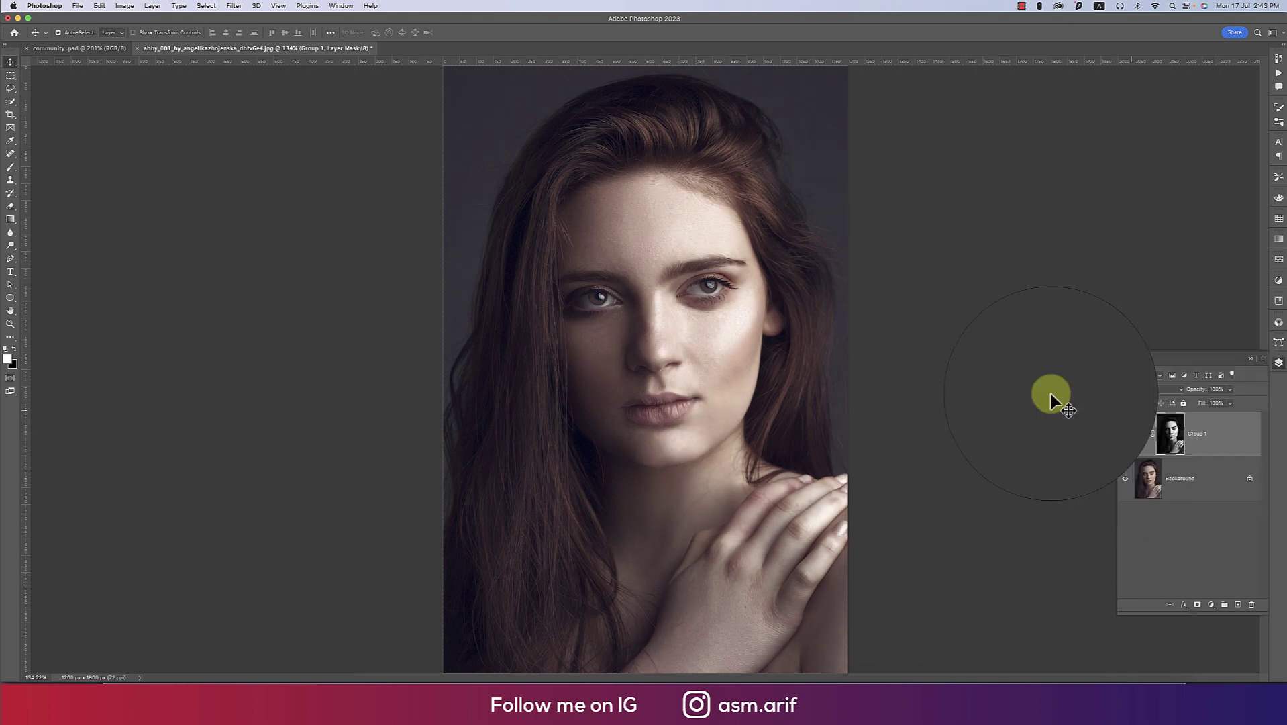
{"action": "left_click_drag", "start_coordinate": [745, 349], "coordinate": [753, 304]}
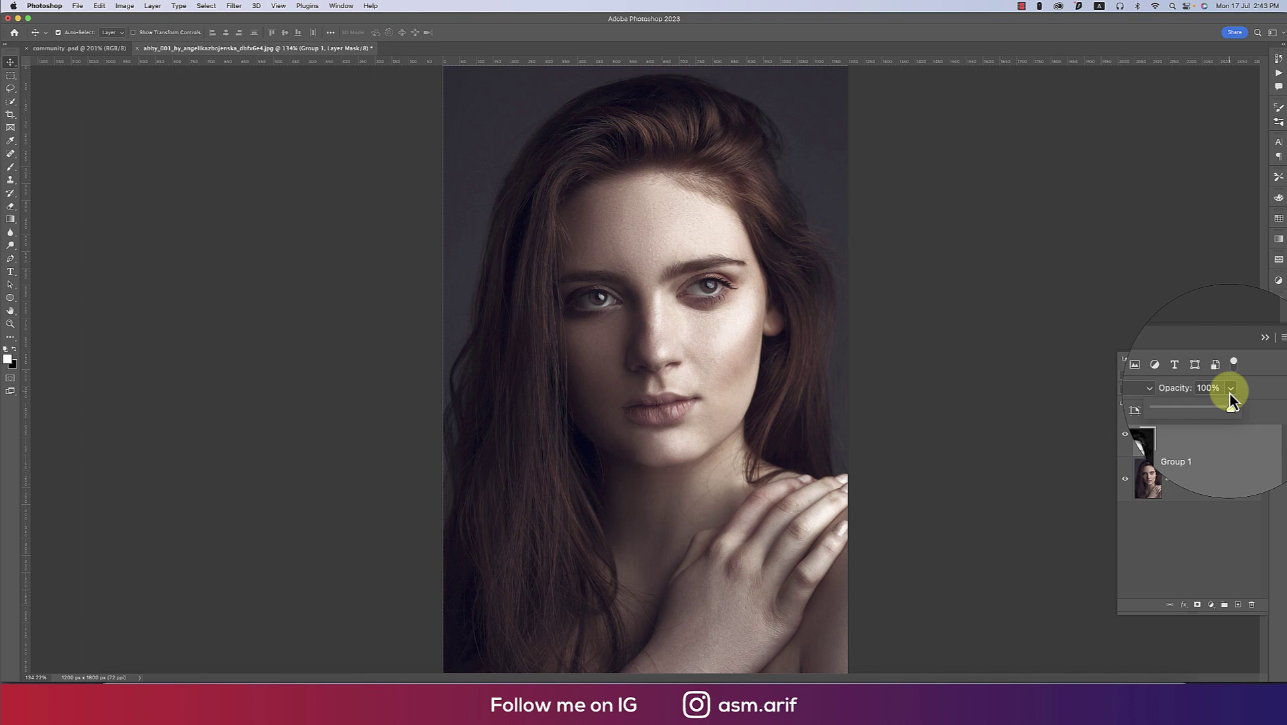
Lower Group 1's opacity to 57% and compare it hidden and shown
{"action": "left_click", "coordinate": [1231, 380]}
{"action": "left_click_drag", "start_coordinate": [1232, 402], "coordinate": [1208, 410]}
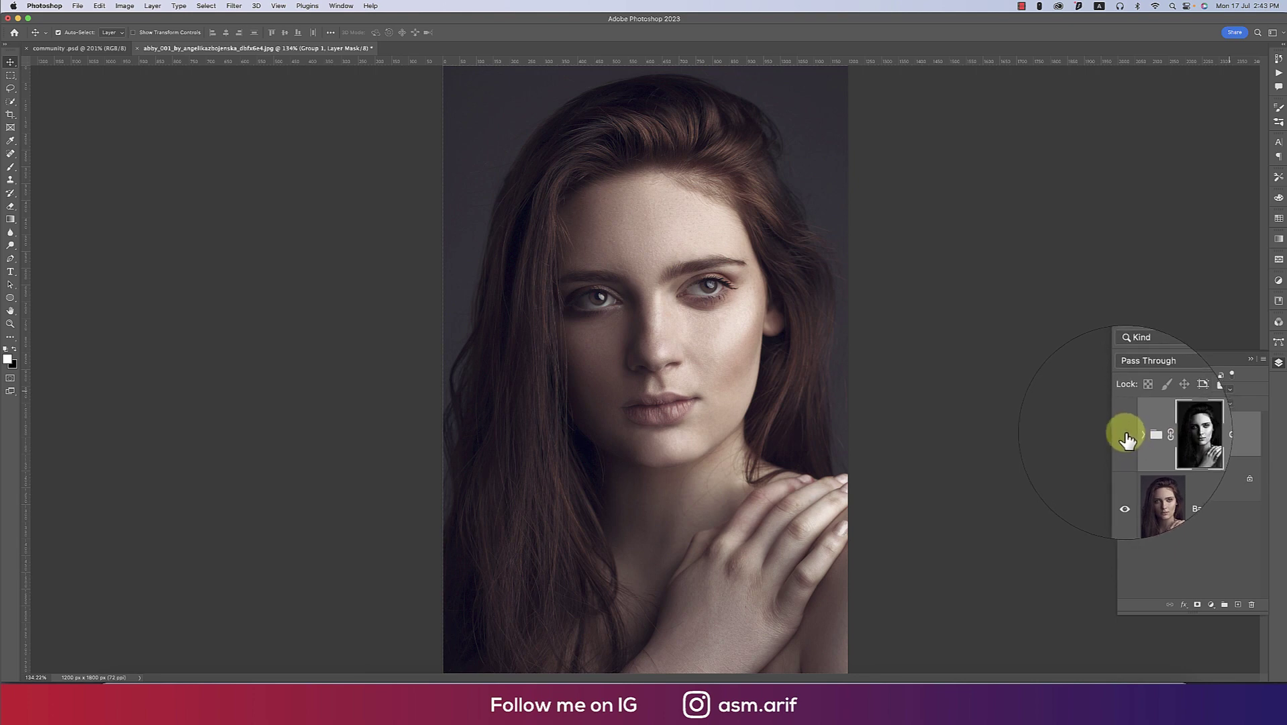
{"action": "left_click", "coordinate": [1129, 431]}
{"action": "left_click", "coordinate": [1129, 431]}
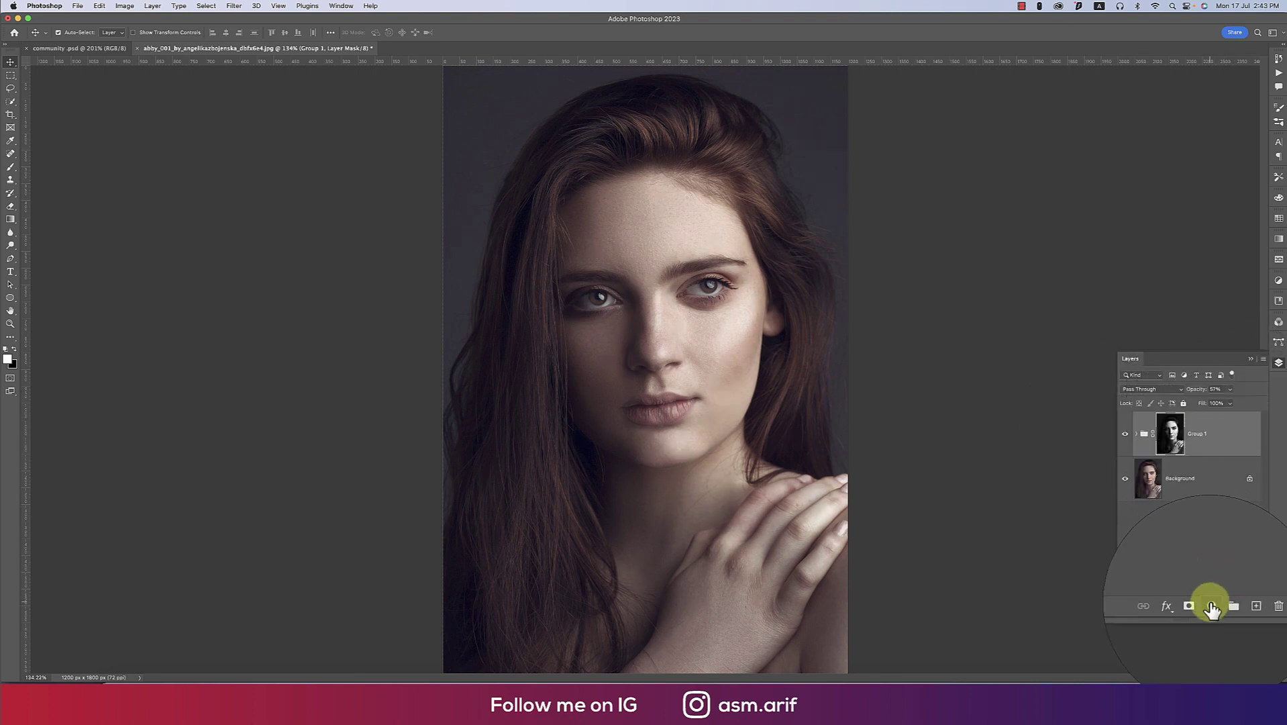
Add a Color Lookup layer using the Kodak 5205 Fuji 3510 3DLUT
{"action": "left_click", "coordinate": [1211, 606]}
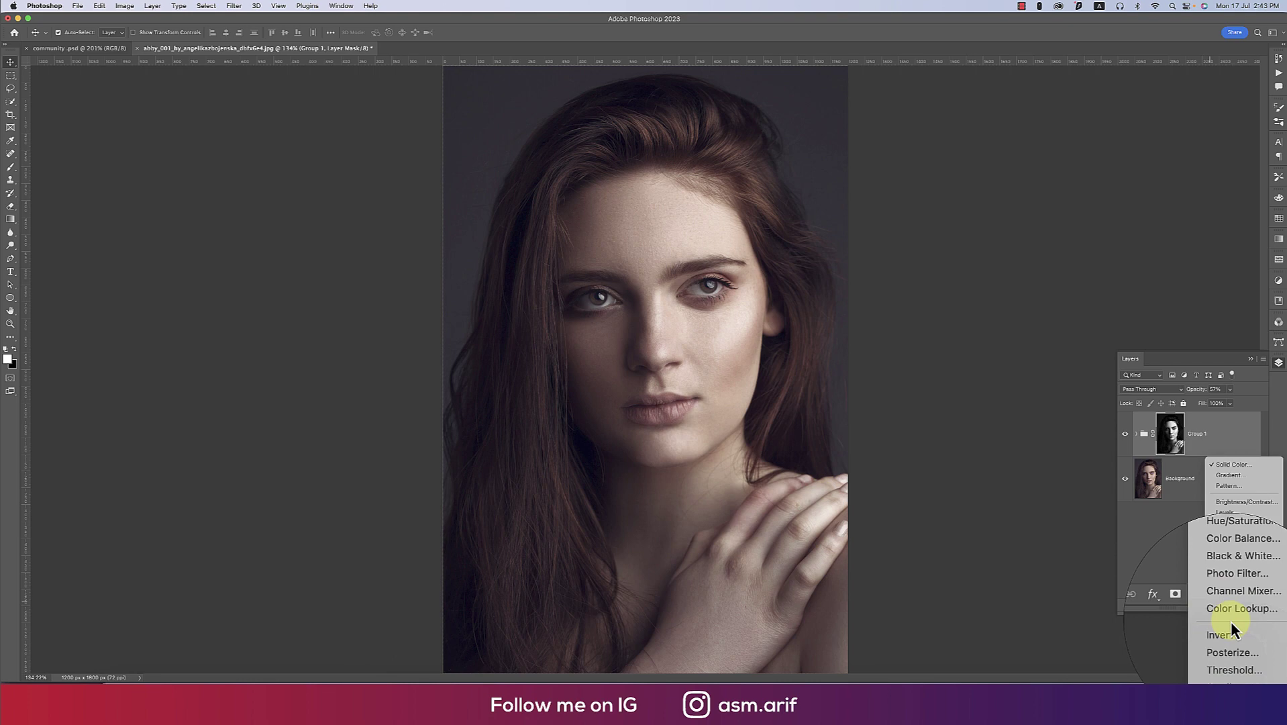
{"action": "left_click", "coordinate": [1233, 615]}
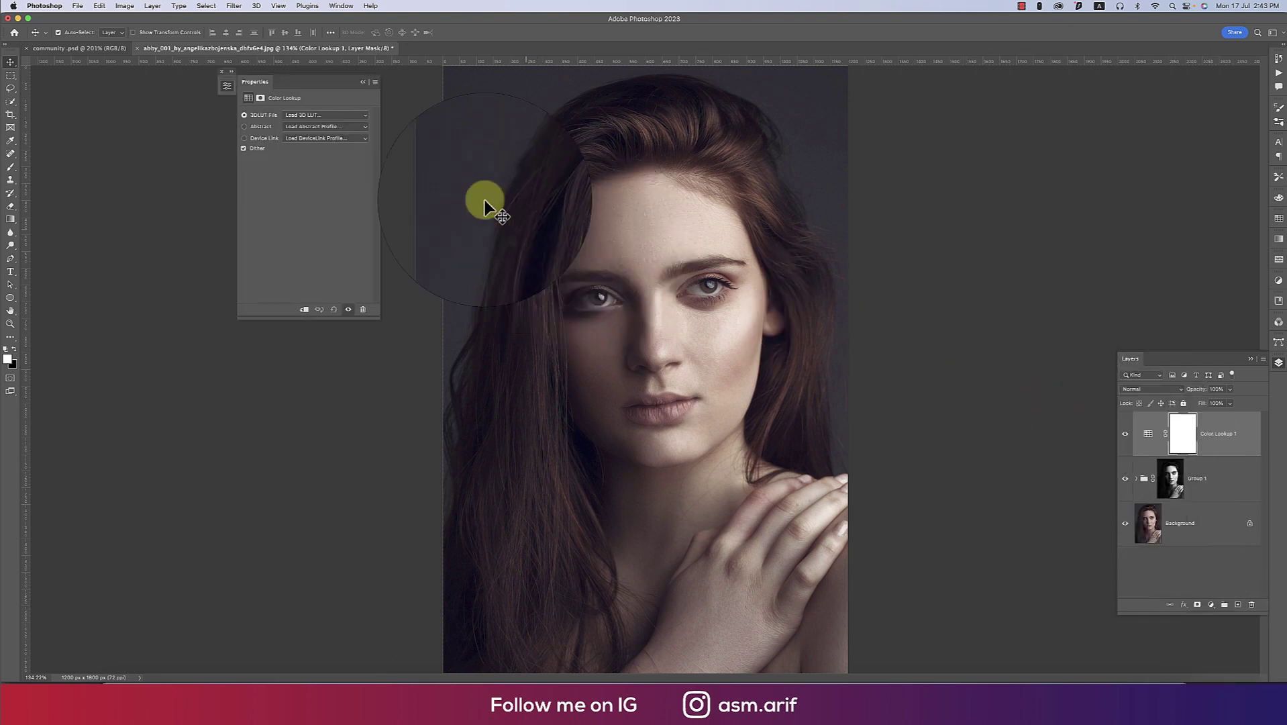
{"action": "left_click_drag", "start_coordinate": [316, 79], "coordinate": [993, 187]}
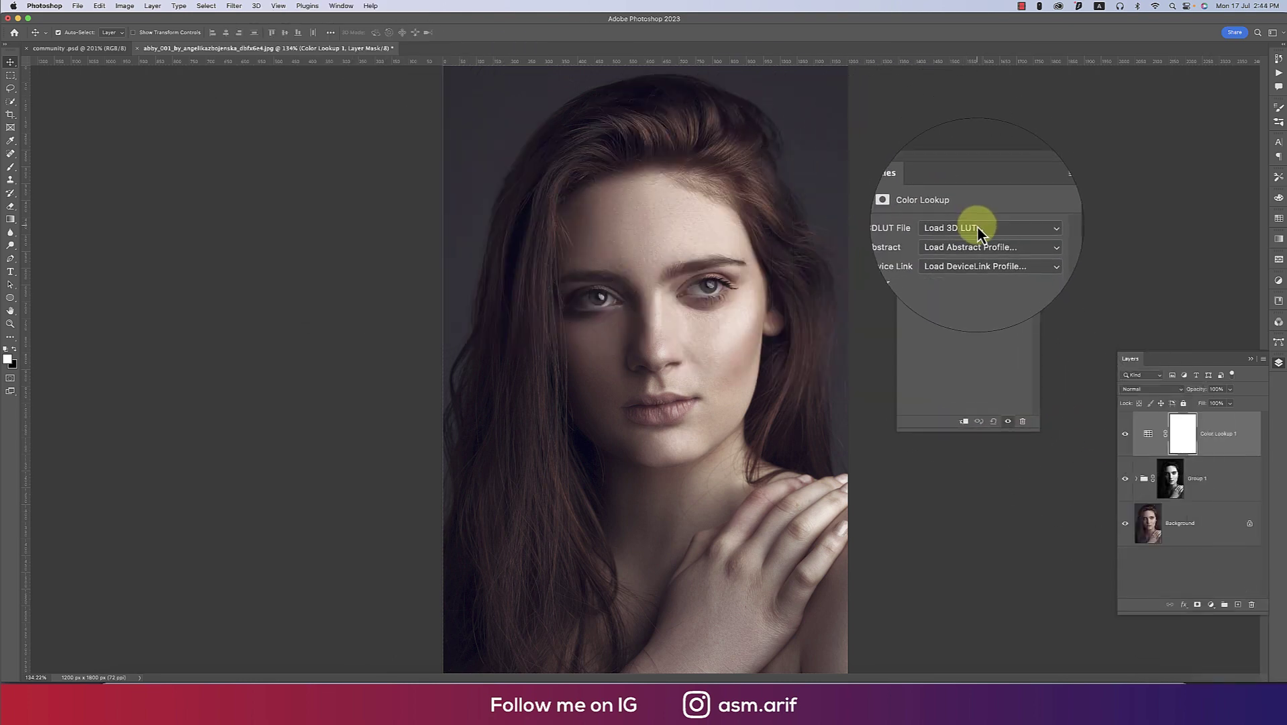
{"action": "left_click", "coordinate": [977, 226]}
{"action": "left_click", "coordinate": [979, 426]}
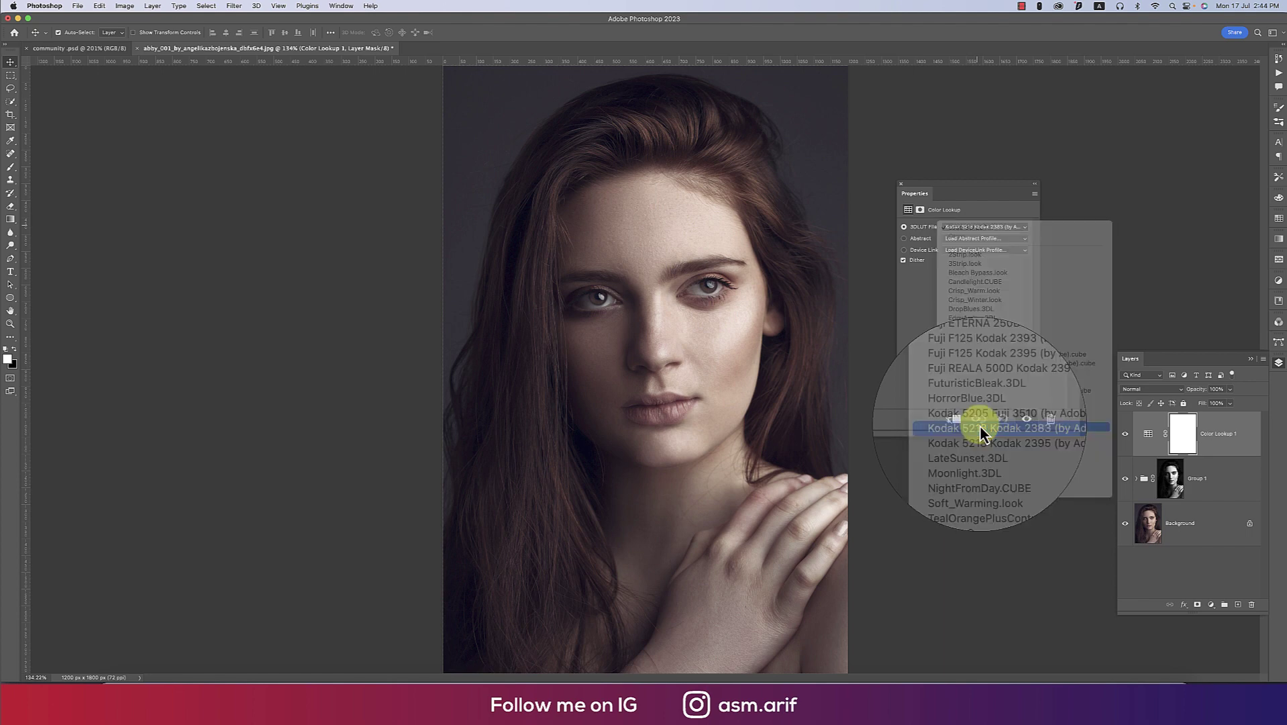
{"action": "left_click", "coordinate": [964, 227]}
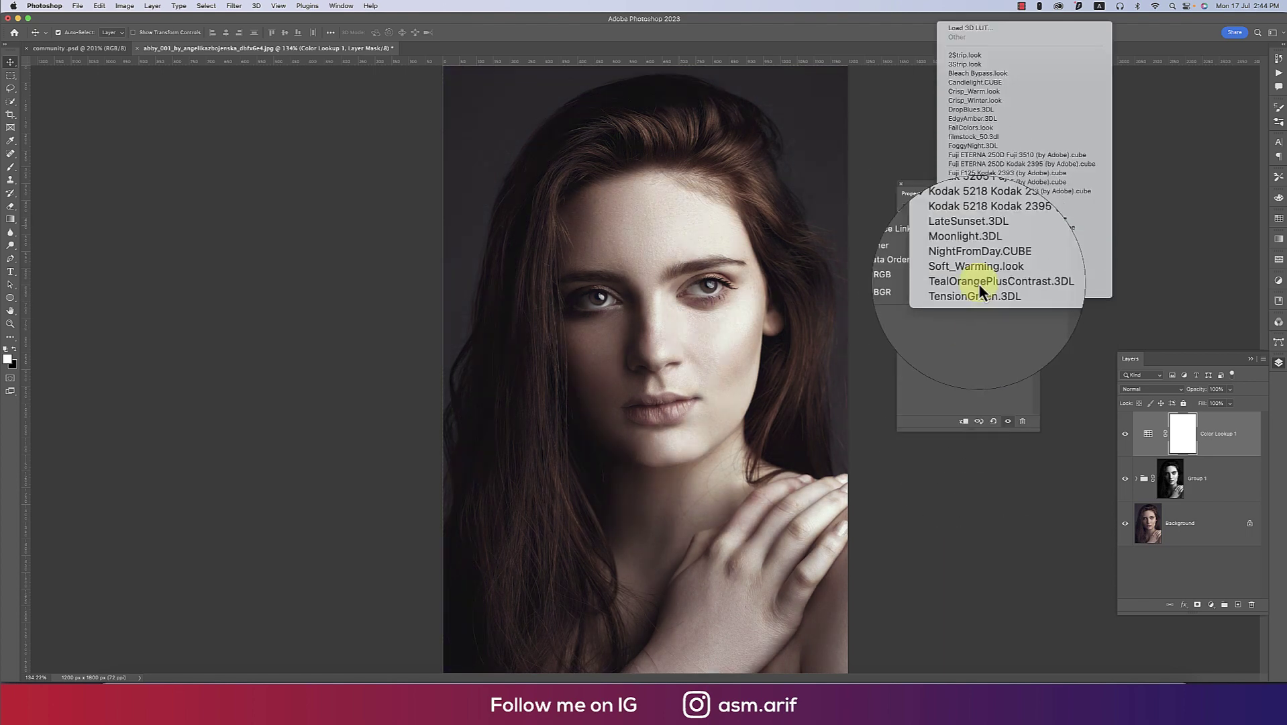
{"action": "left_click", "coordinate": [973, 216]}
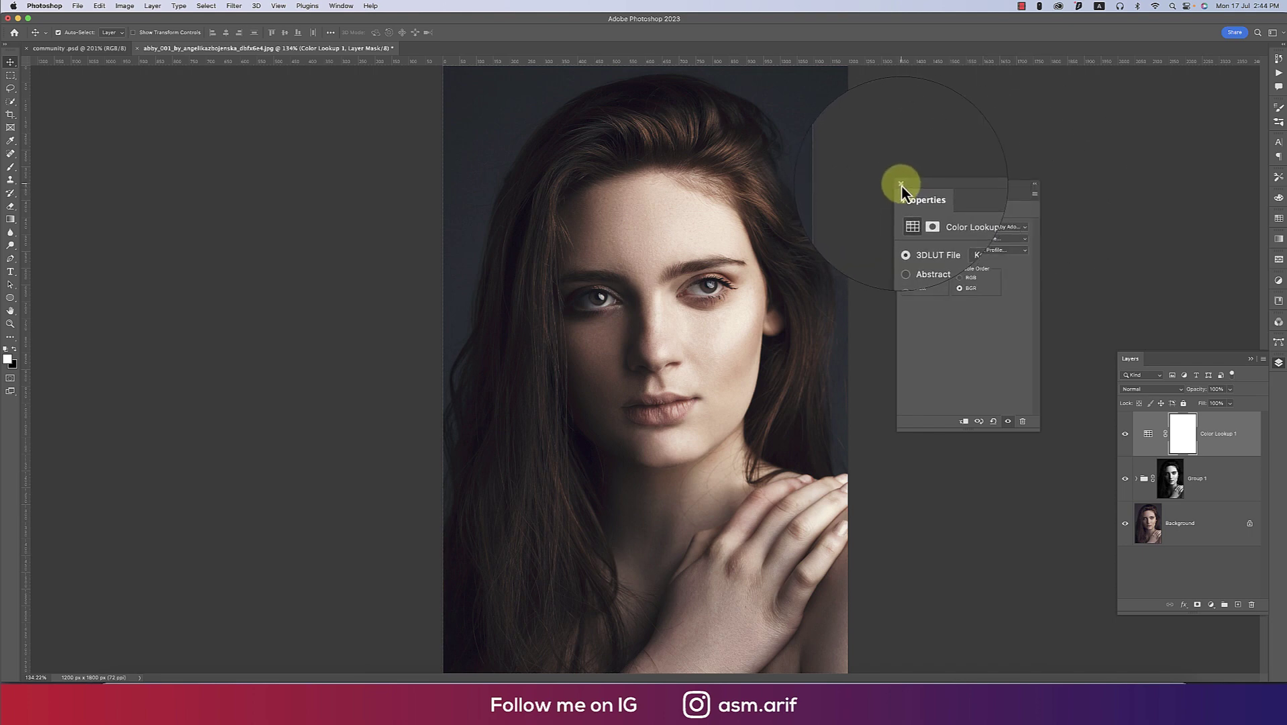
Lower the Color Lookup layer's fill to about 59%
{"action": "left_click", "coordinate": [901, 185]}
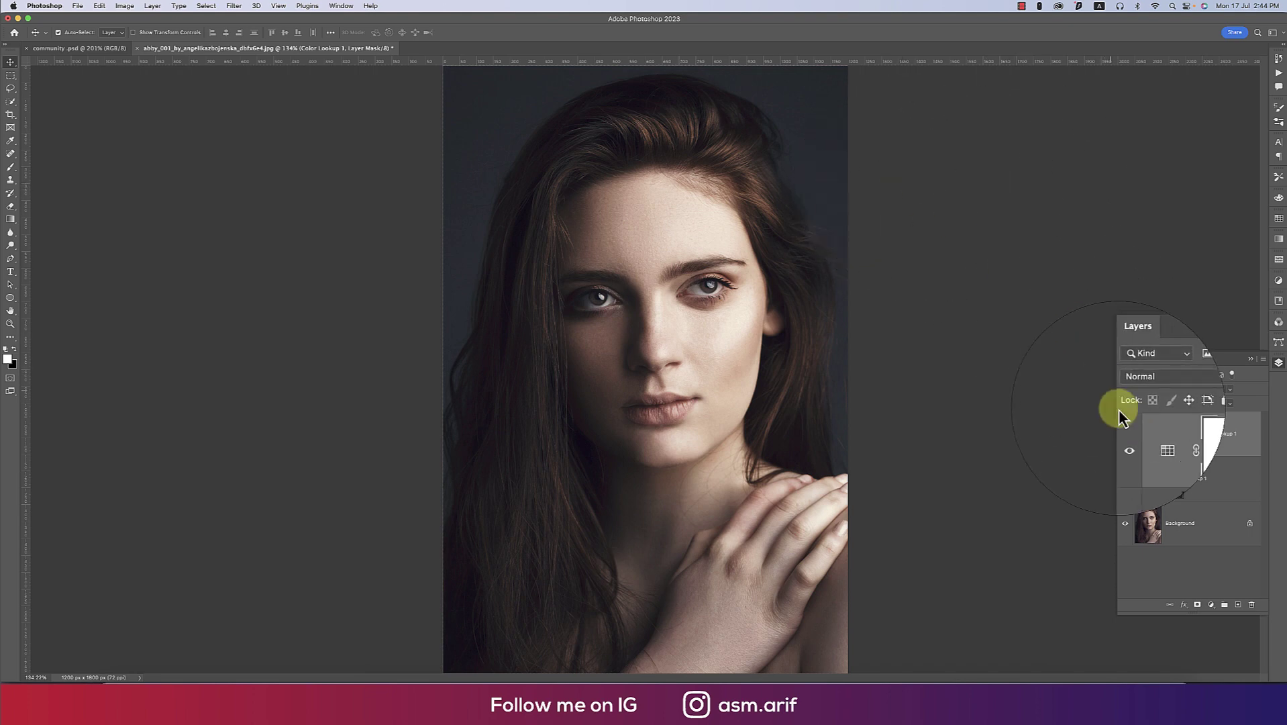
{"action": "left_click", "coordinate": [1230, 405]}
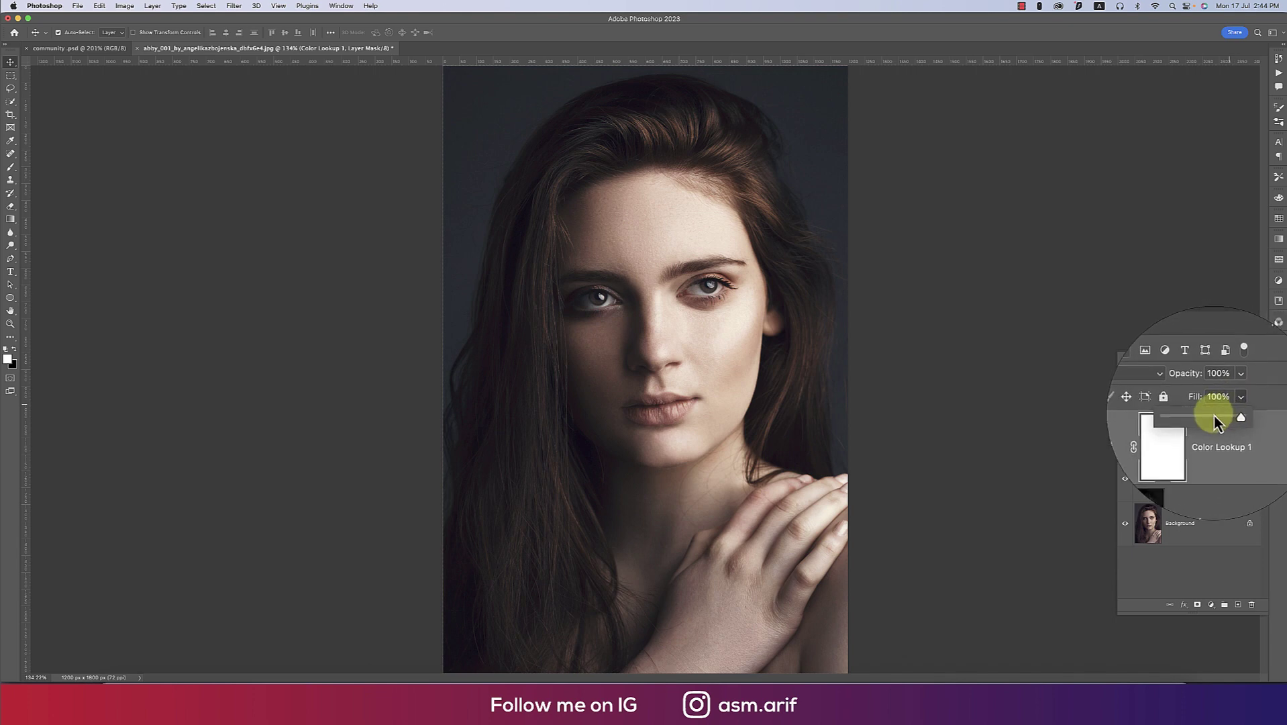
{"action": "left_click_drag", "start_coordinate": [1214, 414], "coordinate": [1213, 416]}
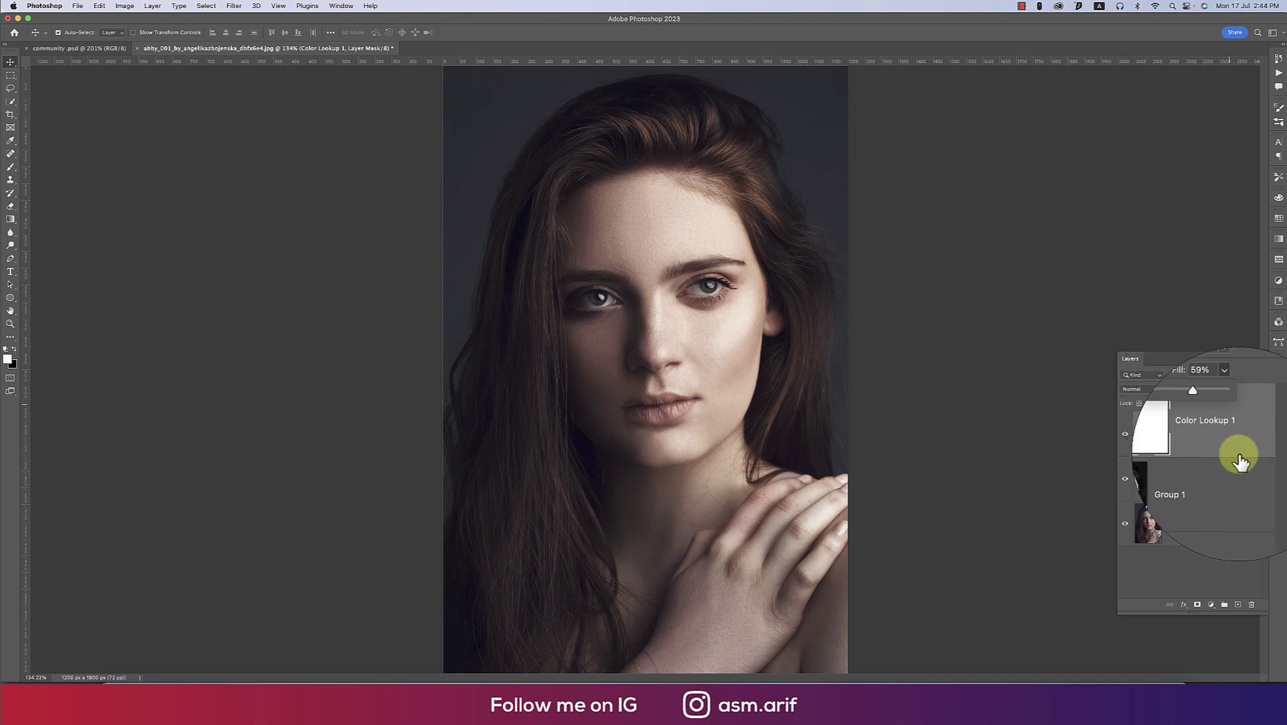
Add a Photo Filter adjustment layer tinted a custom pale yellow at 25% density
{"action": "left_click", "coordinate": [1211, 604]}
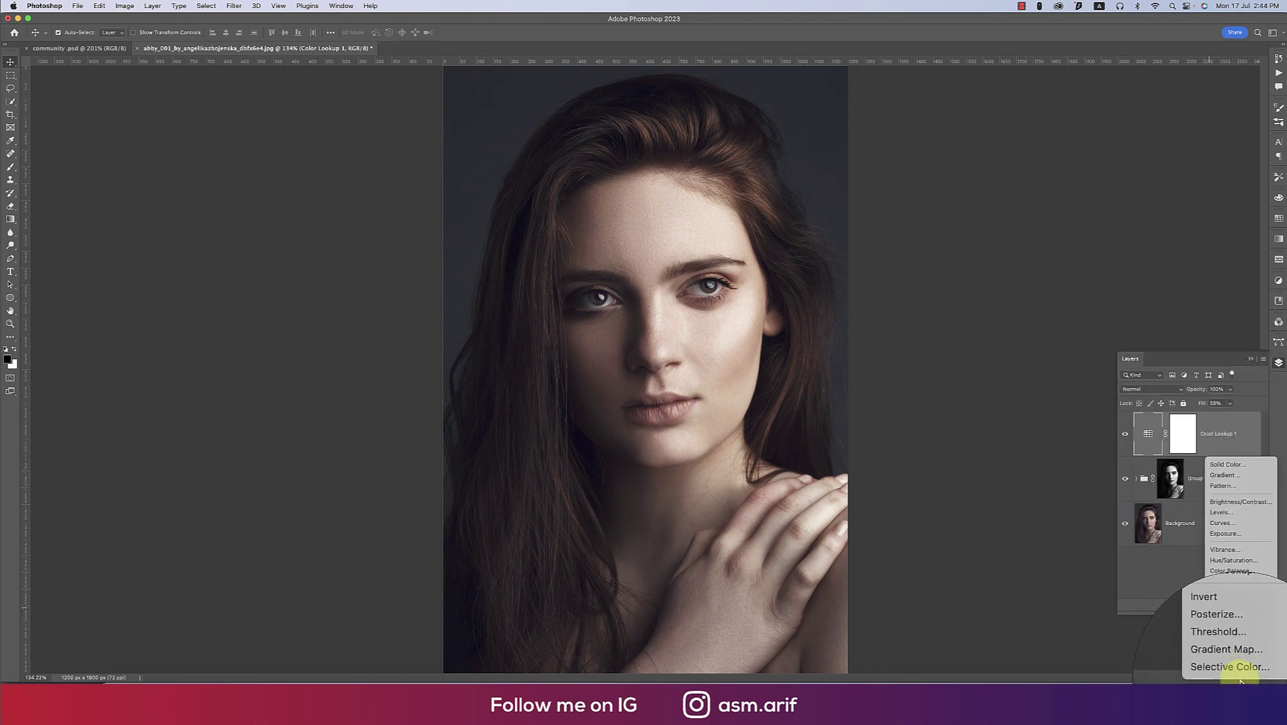
{"action": "left_click", "coordinate": [1226, 591]}
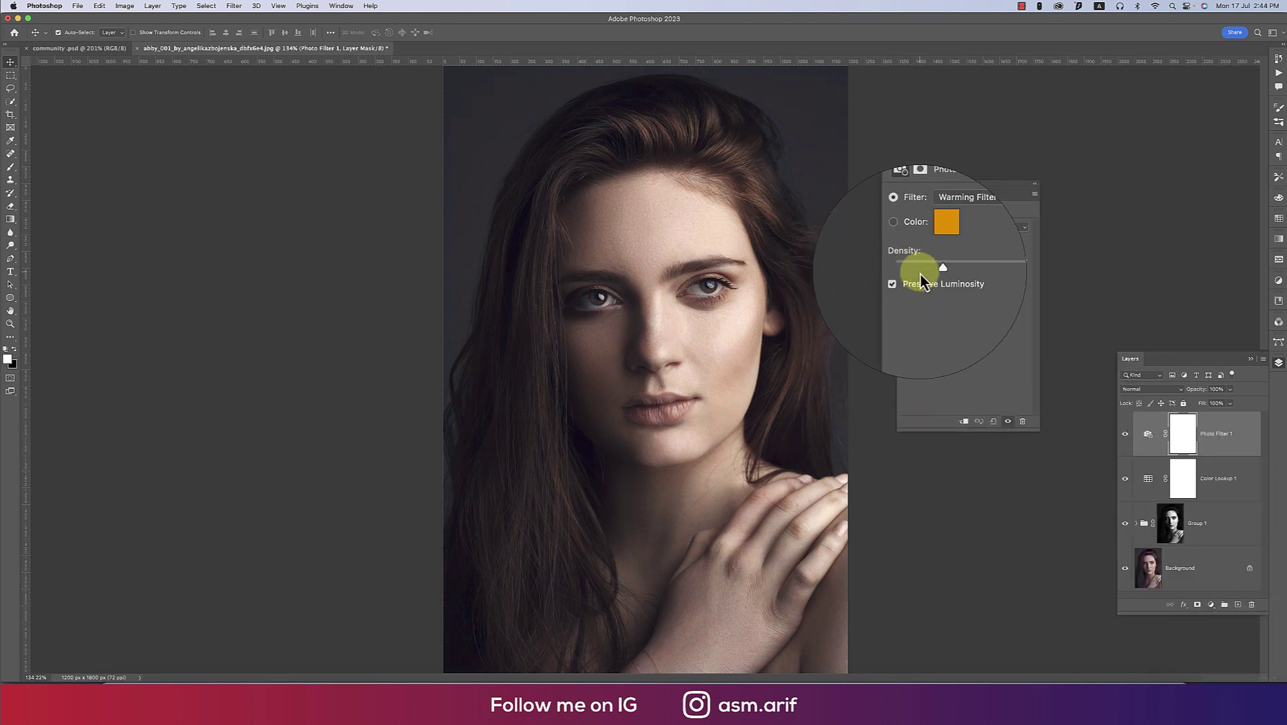
{"action": "left_click", "coordinate": [936, 242]}
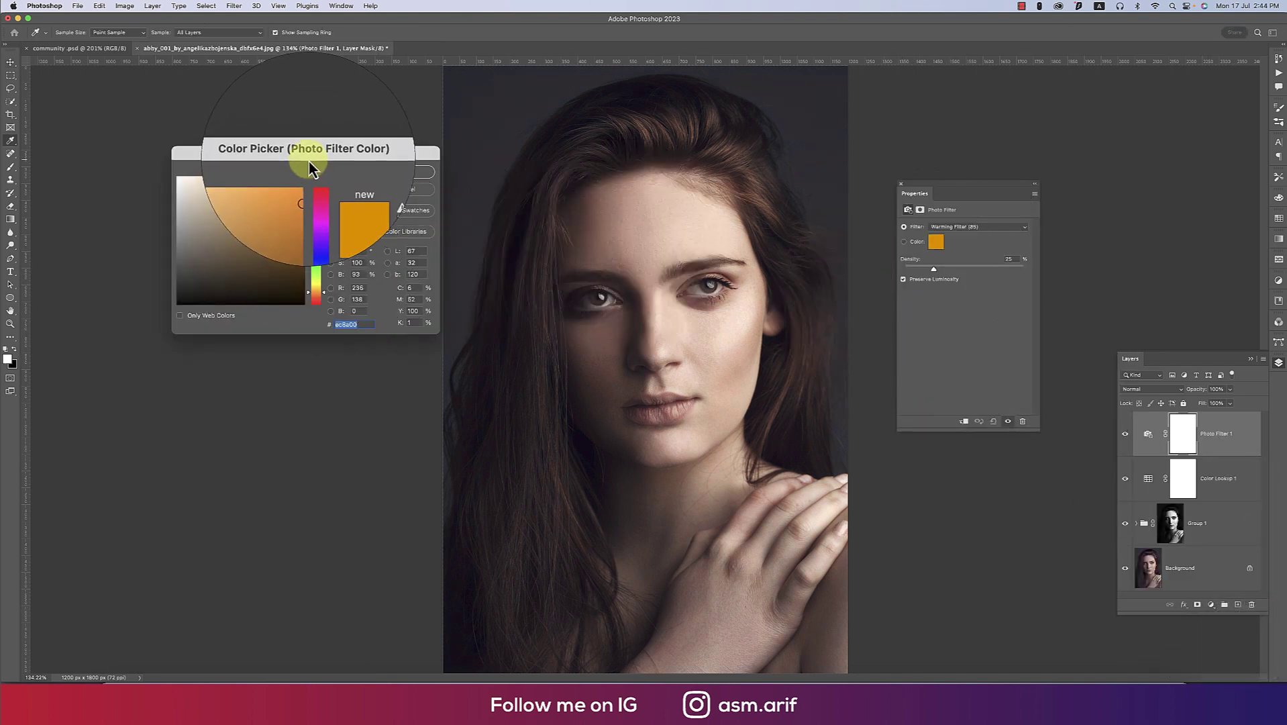
{"action": "left_click_drag", "start_coordinate": [311, 168], "coordinate": [921, 328]}
{"action": "left_click_drag", "start_coordinate": [925, 373], "coordinate": [855, 367]}
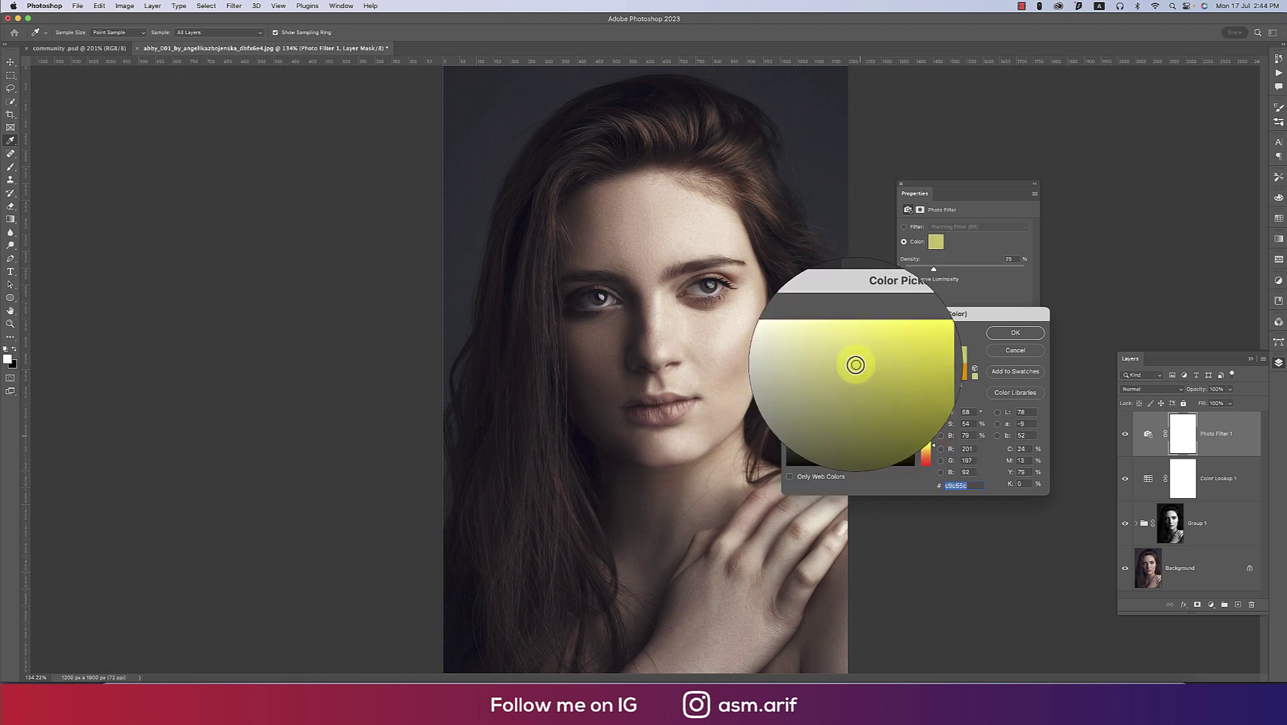
{"action": "left_click", "coordinate": [1000, 341]}
{"action": "key", "text": "v"}
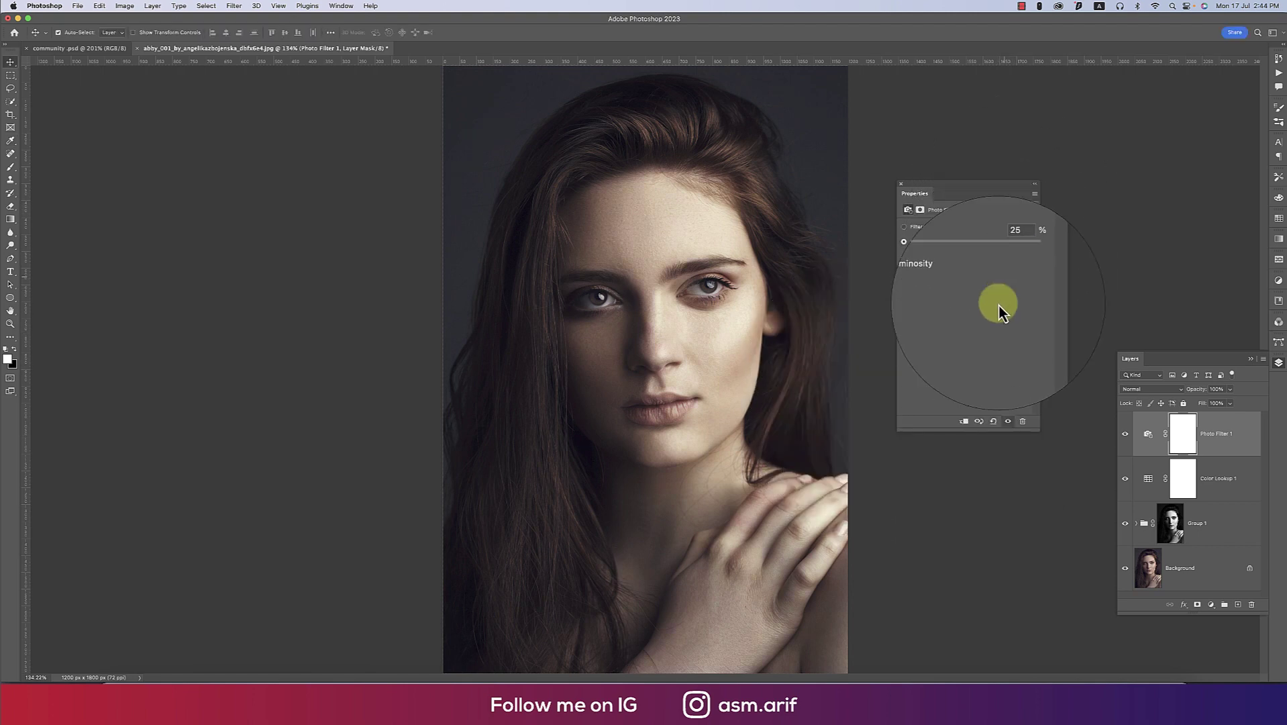
Close the Photo Filter settings and toggle layer visibility to compare before and after, ending with the grade on
{"action": "left_click", "coordinate": [901, 184]}
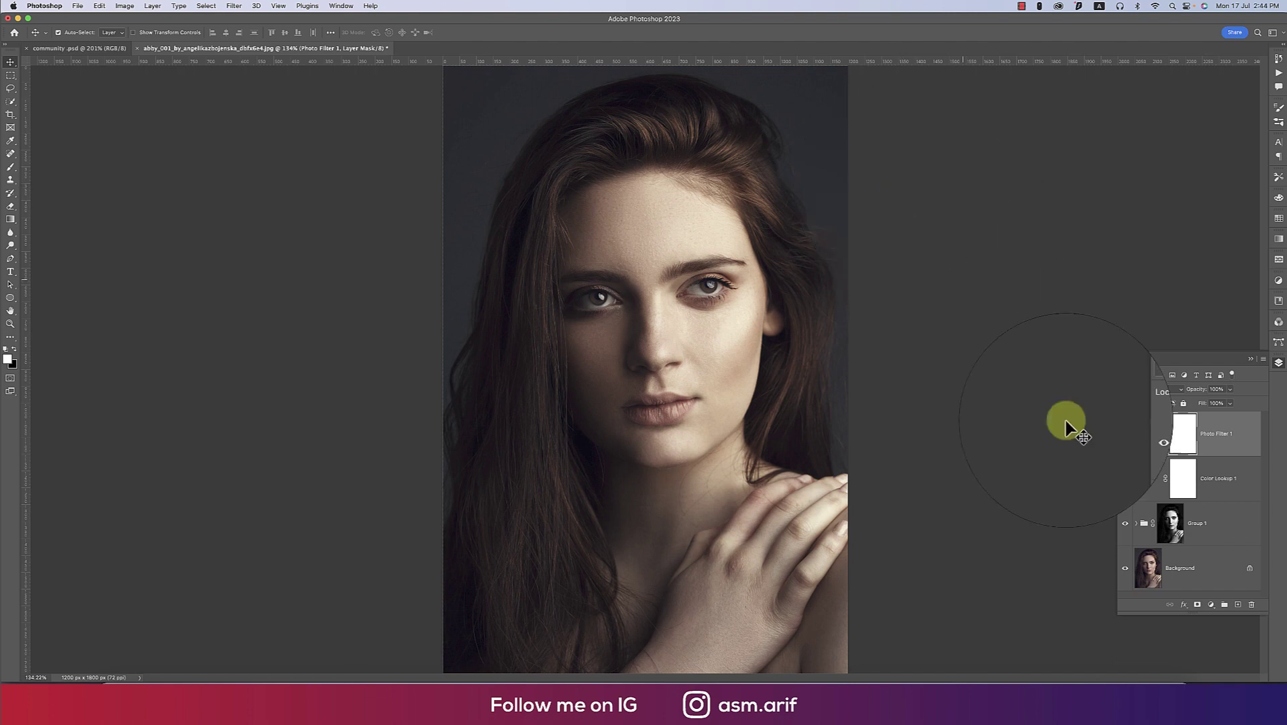
{"action": "left_click", "coordinate": [1125, 570]}
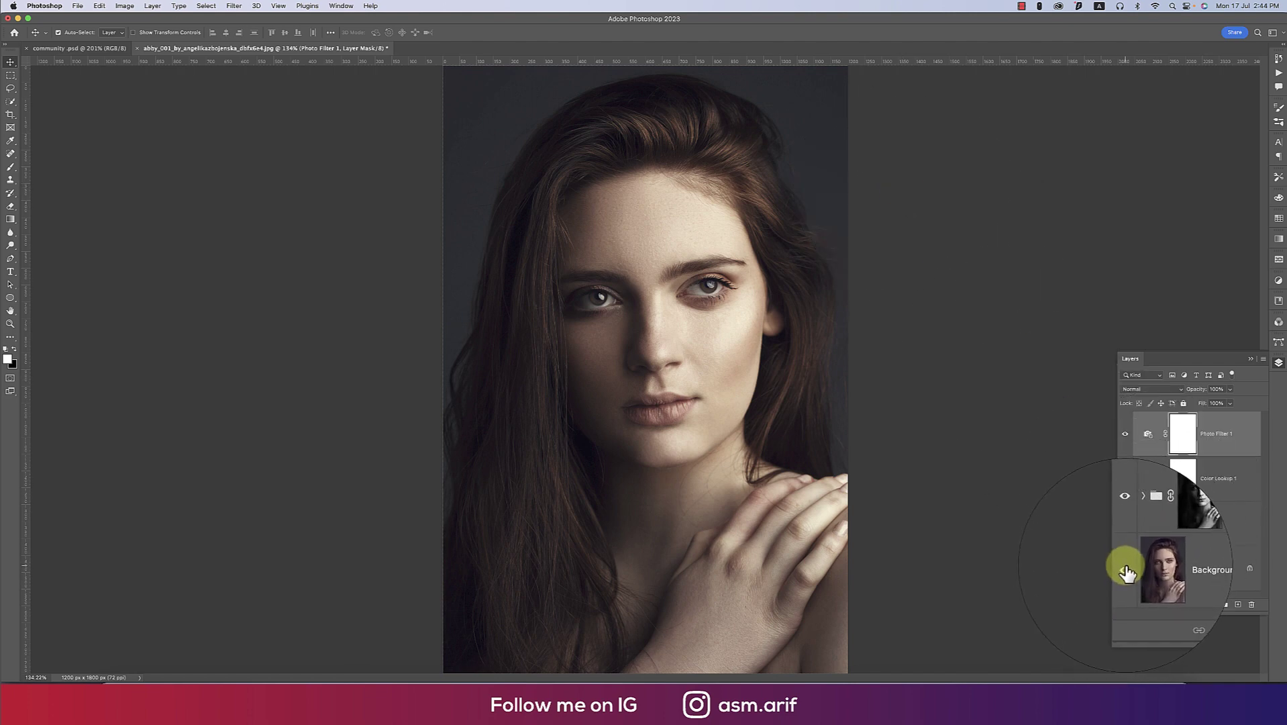
{"action": "left_click", "coordinate": [1124, 570], "text": "alt"}
{"action": "left_click", "coordinate": [1125, 569], "text": "alt"}
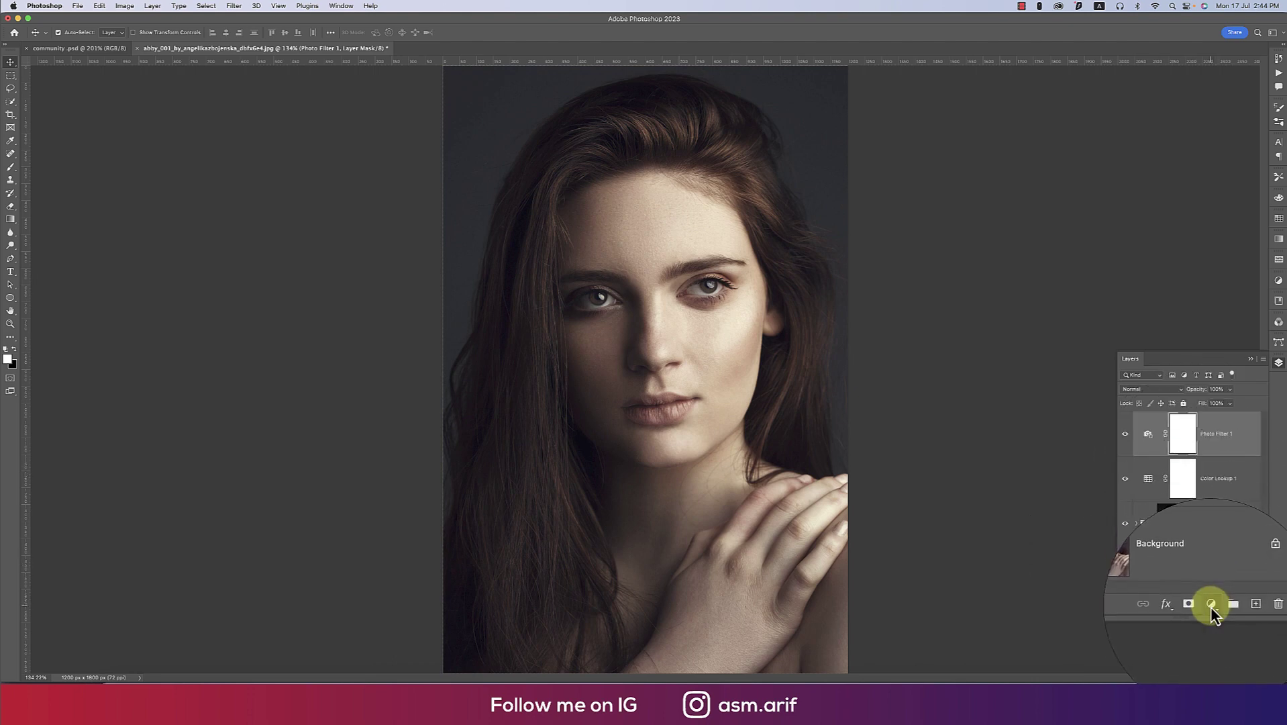
Add a Levels 1 adjustment layer with the white input pulled down to 248
{"action": "left_click", "coordinate": [1212, 604]}
{"action": "scroll", "coordinate": [1228, 644], "scroll_direction": "down", "scroll_amount": 5}
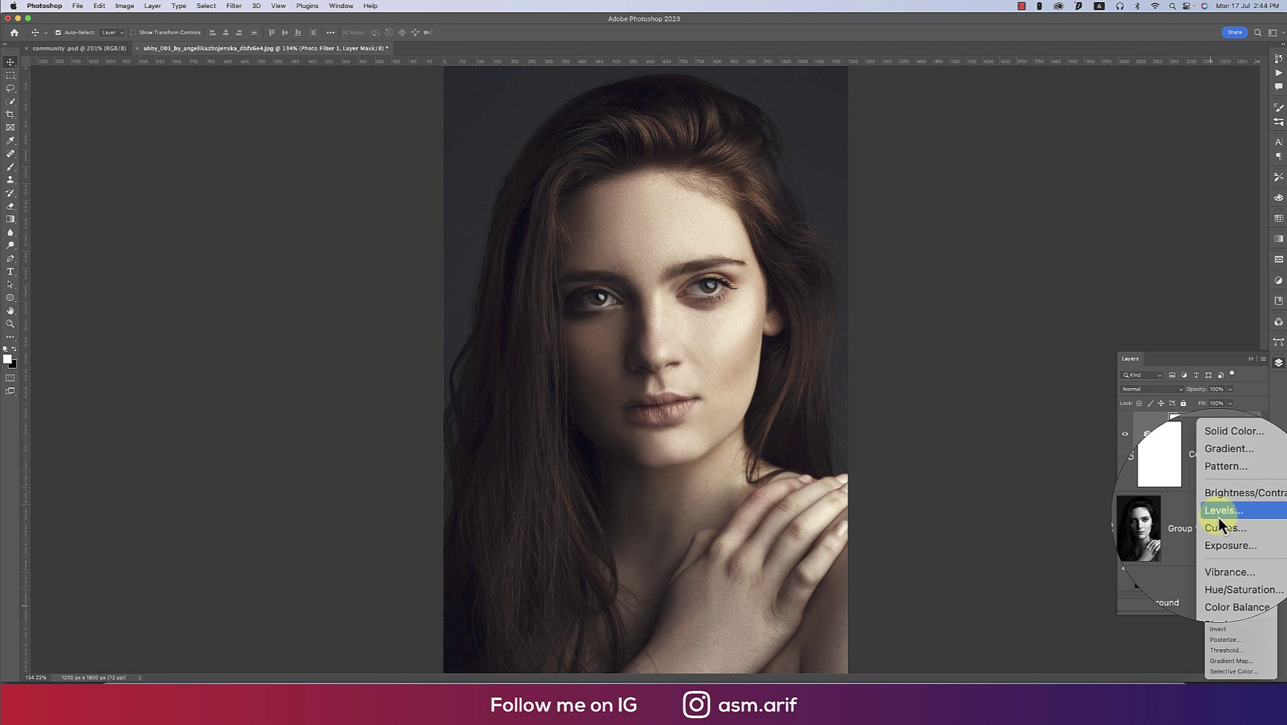
{"action": "left_click", "coordinate": [1218, 512]}
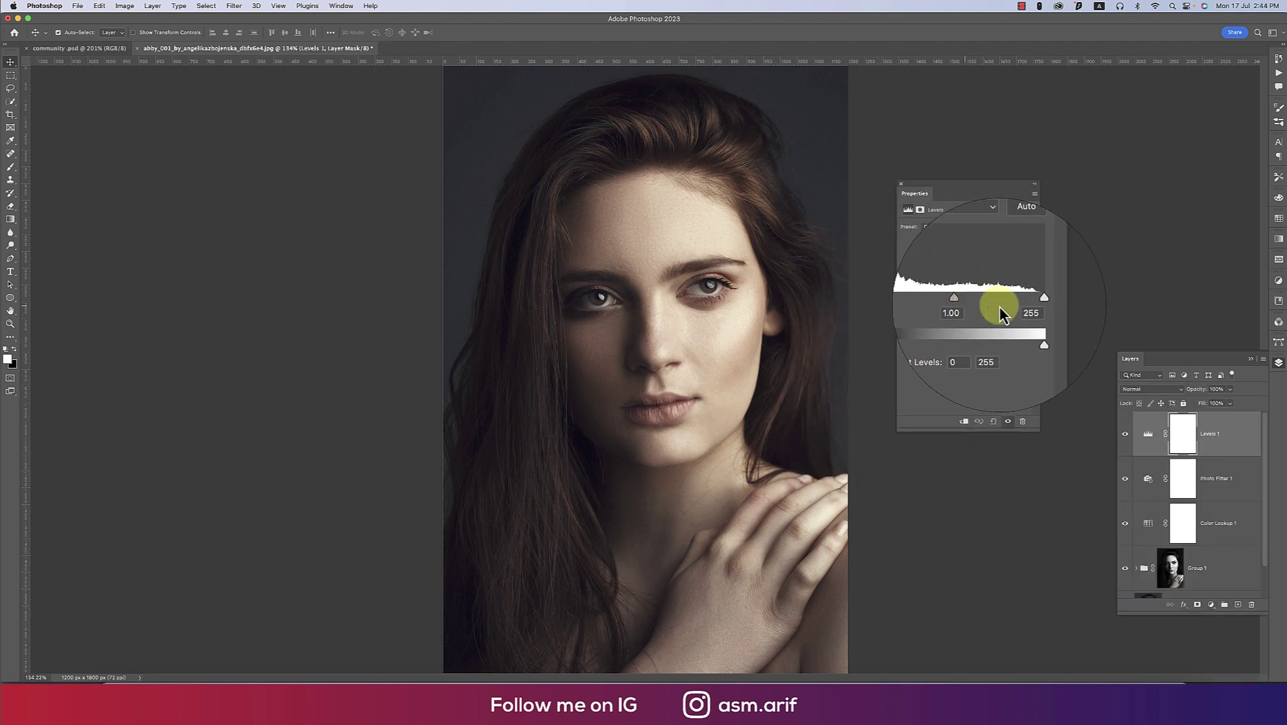
{"action": "left_click_drag", "start_coordinate": [1030, 302], "coordinate": [974, 302]}
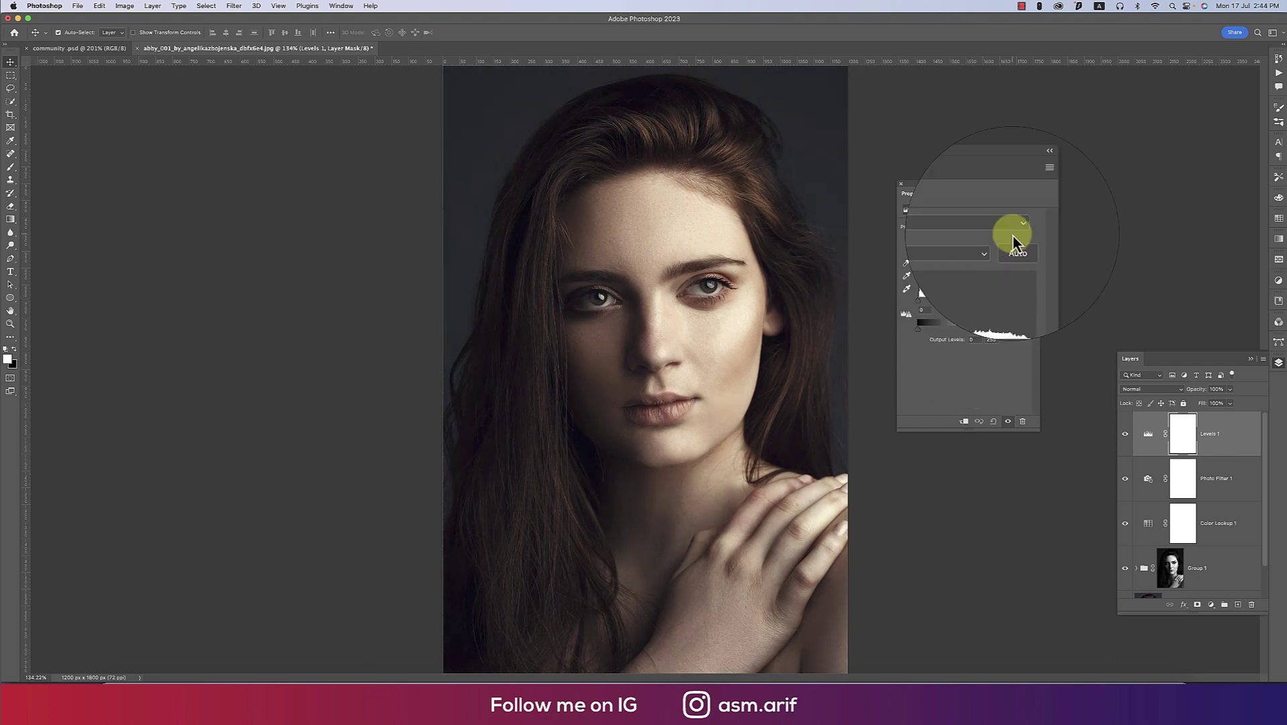
Group the Background through Levels 1 layers into Group 2 and convert it to a smart object
{"action": "left_click", "coordinate": [901, 184]}
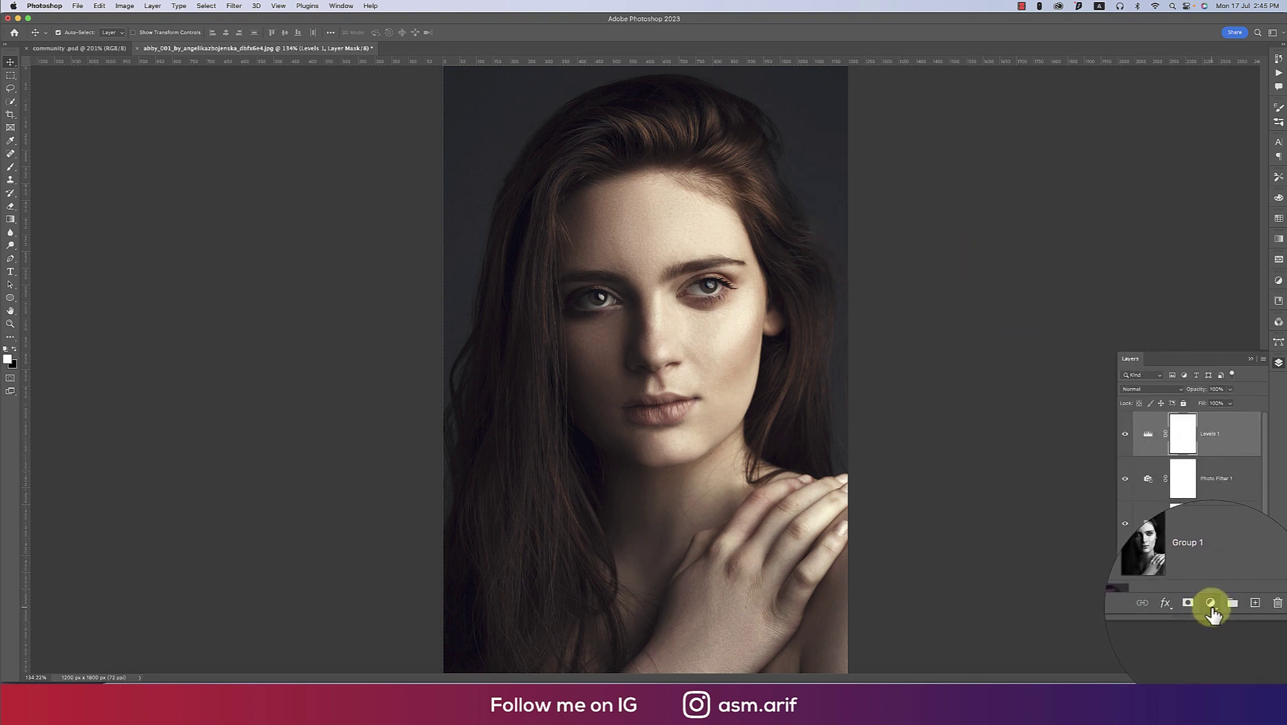
{"action": "scroll", "coordinate": [1213, 604], "scroll_direction": "down", "scroll_amount": 2}
{"action": "key", "text": "super+g"}
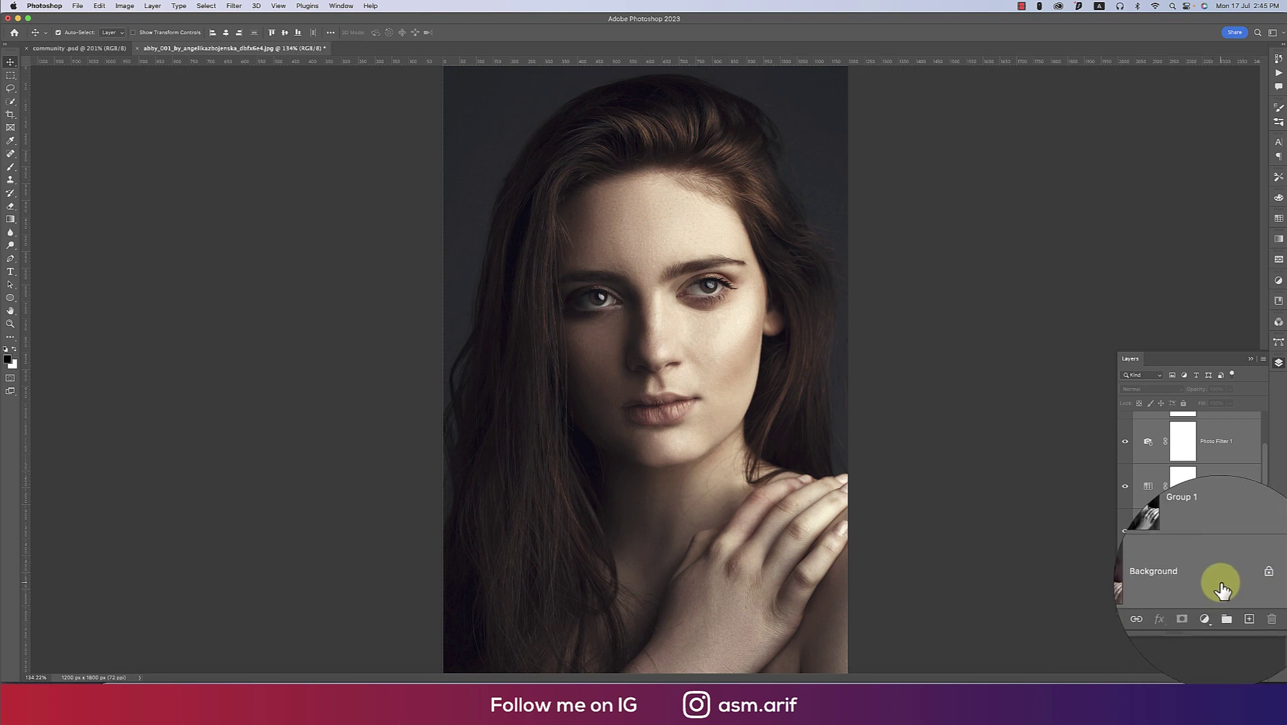
{"action": "left_click", "coordinate": [1222, 590]}
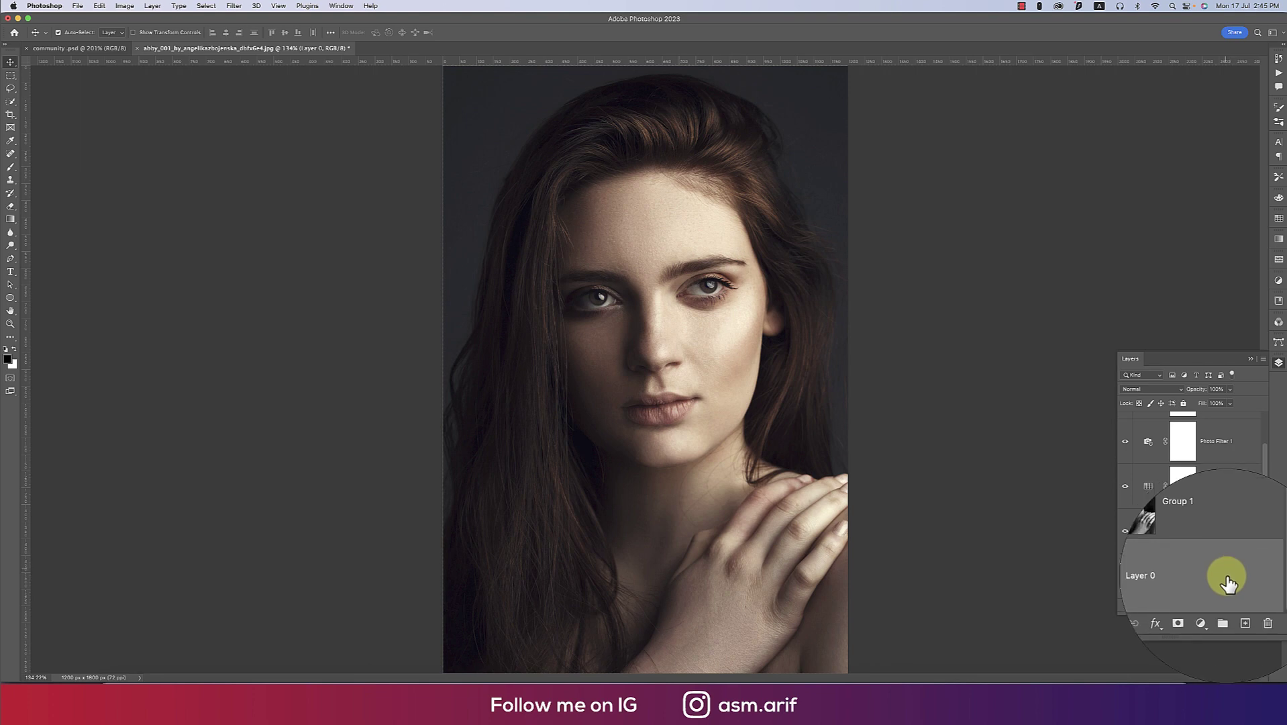
{"action": "scroll", "coordinate": [1230, 583], "scroll_direction": "up", "scroll_amount": 2}
{"action": "left_click", "coordinate": [1238, 436]}
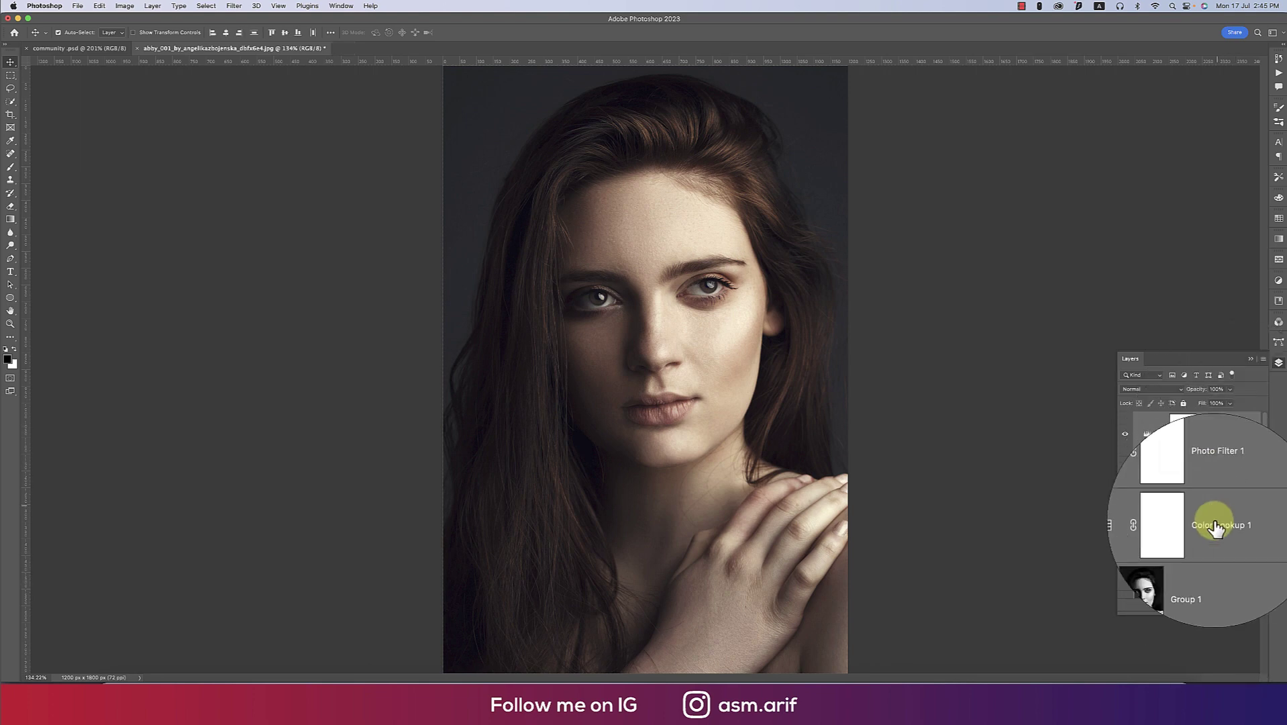
{"action": "left_click", "coordinate": [1225, 604]}
{"action": "right_click", "coordinate": [1202, 430]}
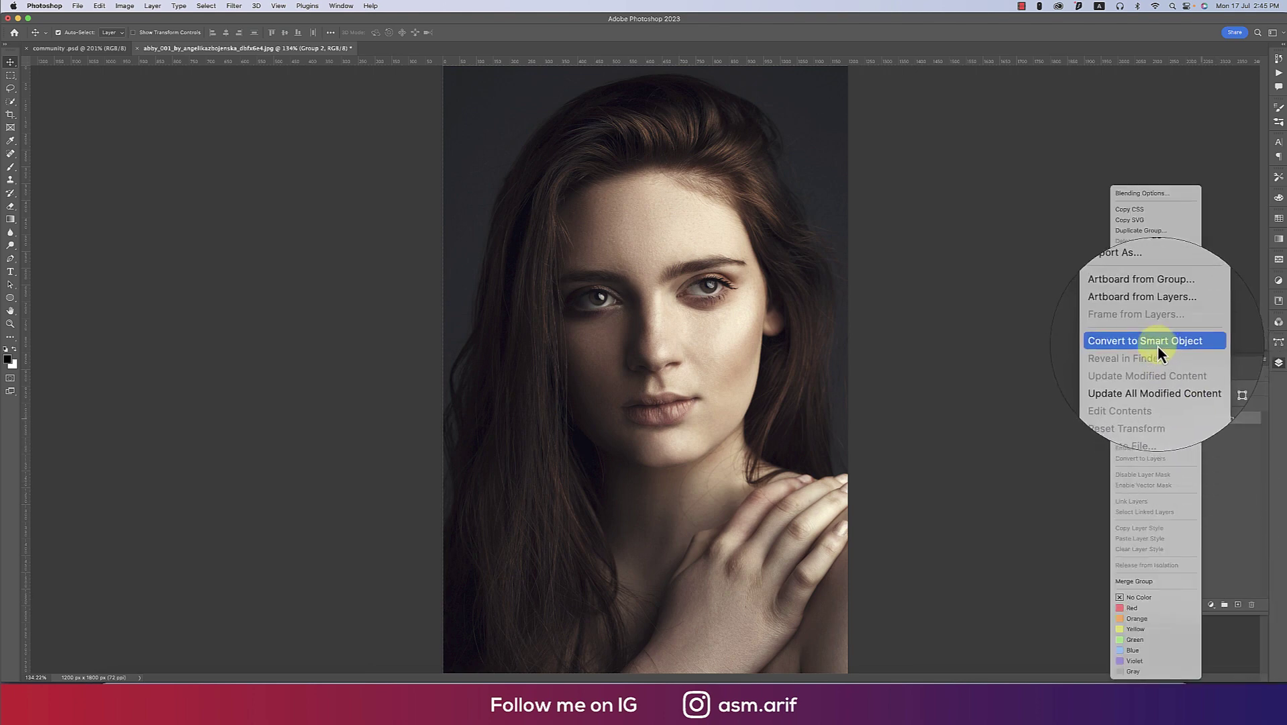
{"action": "left_click", "coordinate": [1158, 346]}
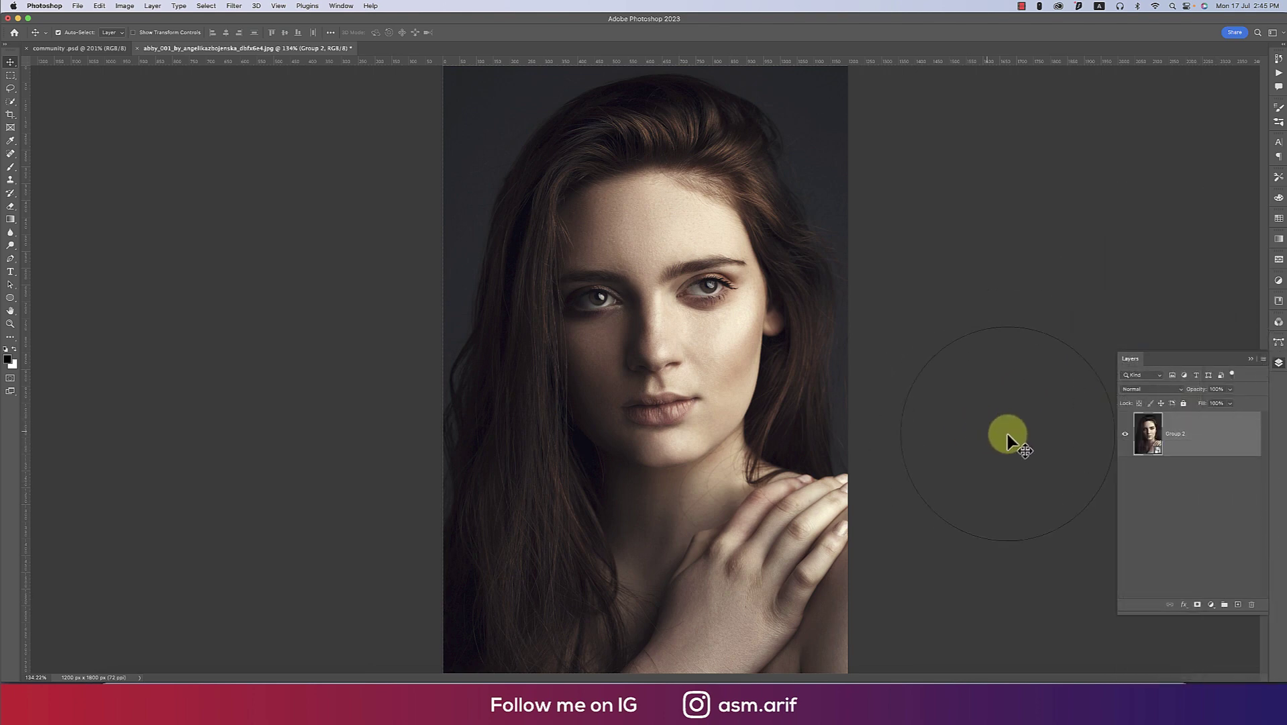
Inspect the Group 2.psb contents, close without saving, and give Group 2 a red colour label
{"action": "double_click", "coordinate": [1160, 459]}
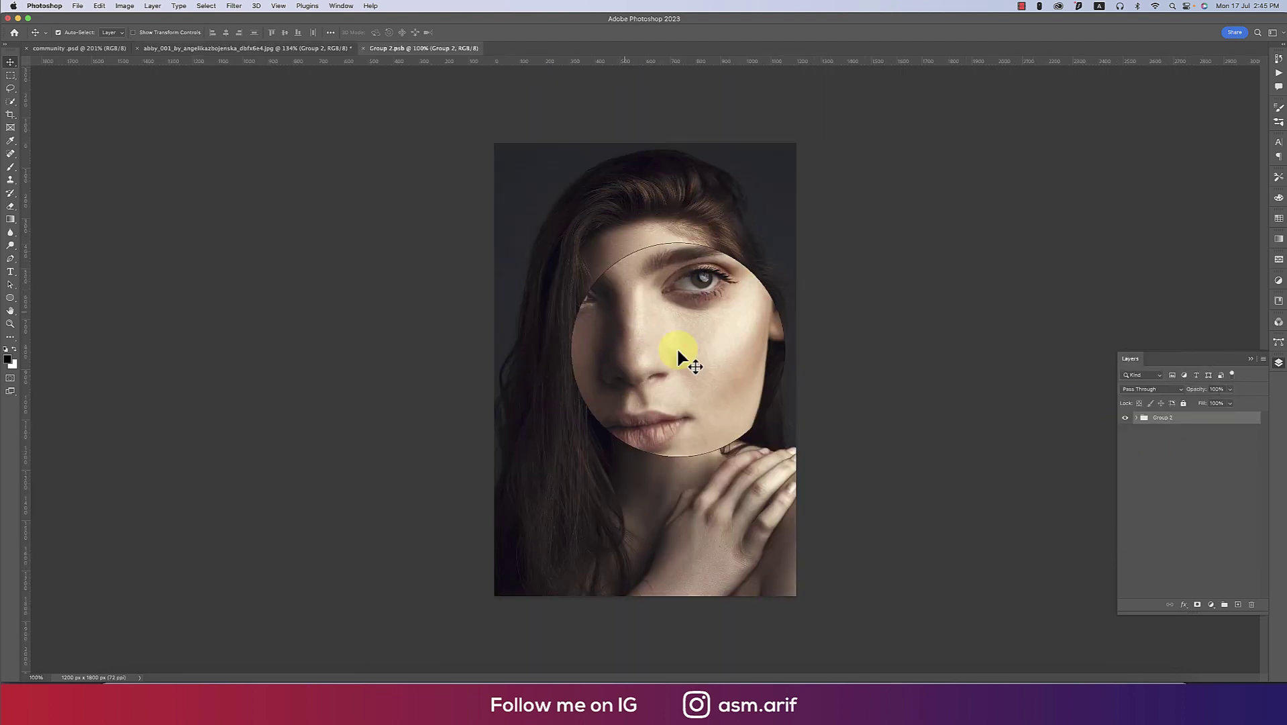
{"action": "left_click", "coordinate": [1136, 418]}
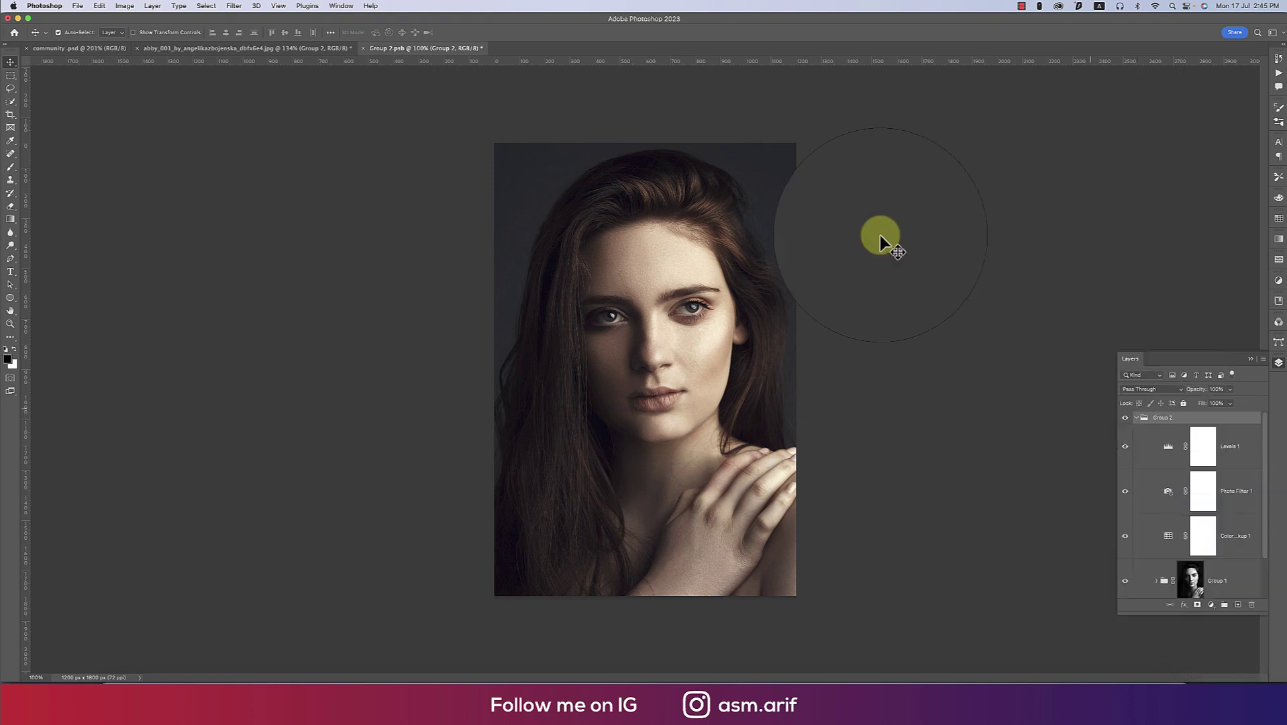
{"action": "left_click", "coordinate": [363, 49]}
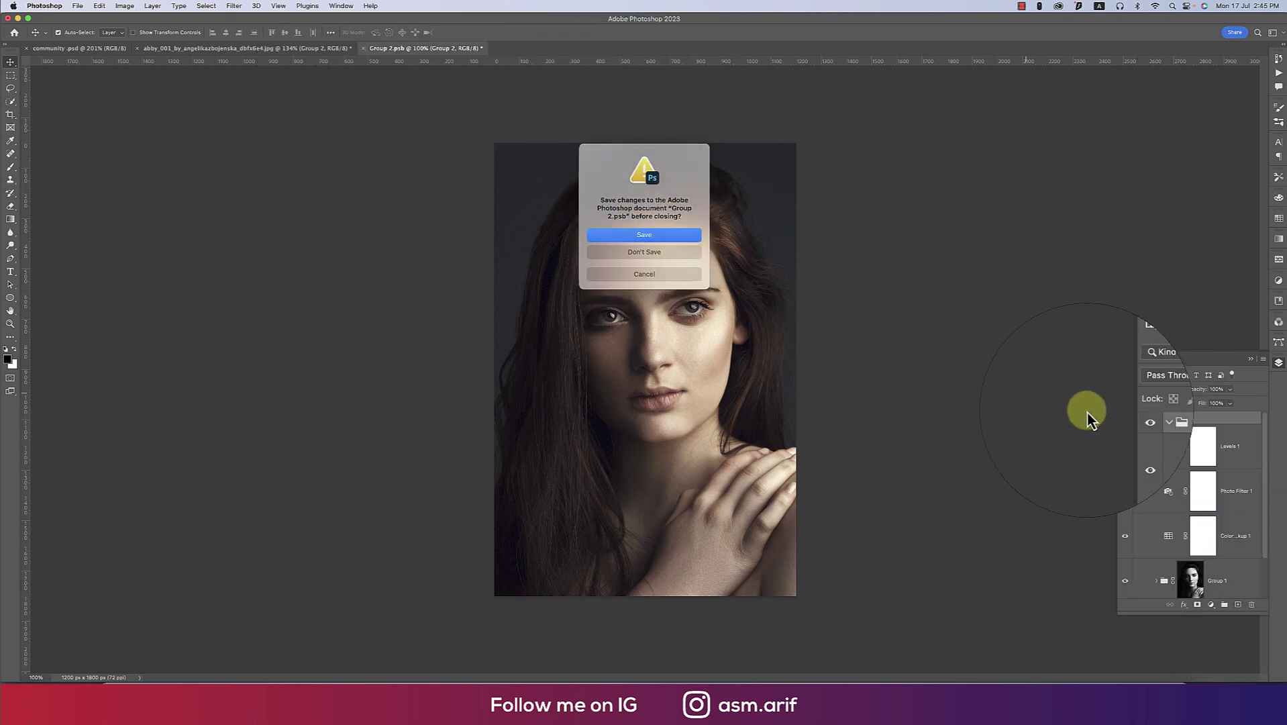
{"action": "left_click", "coordinate": [623, 254]}
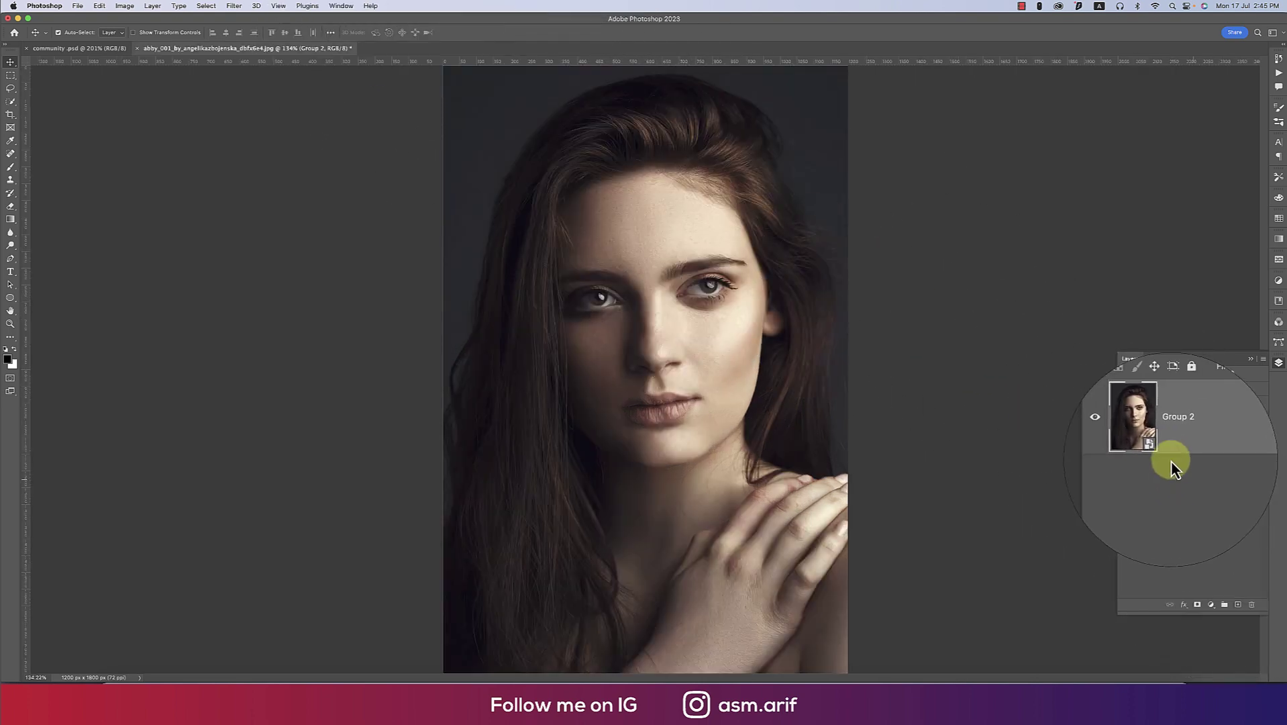
{"action": "right_click", "coordinate": [1127, 430]}
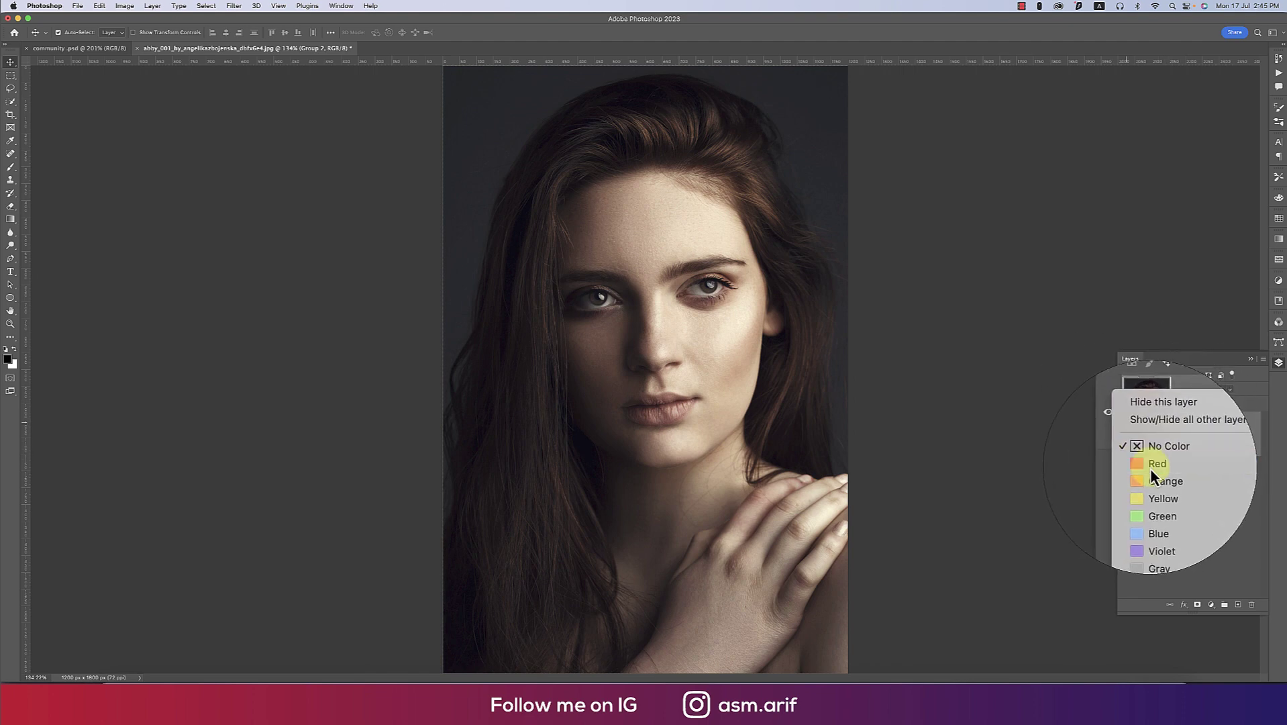
{"action": "left_click", "coordinate": [1149, 468]}
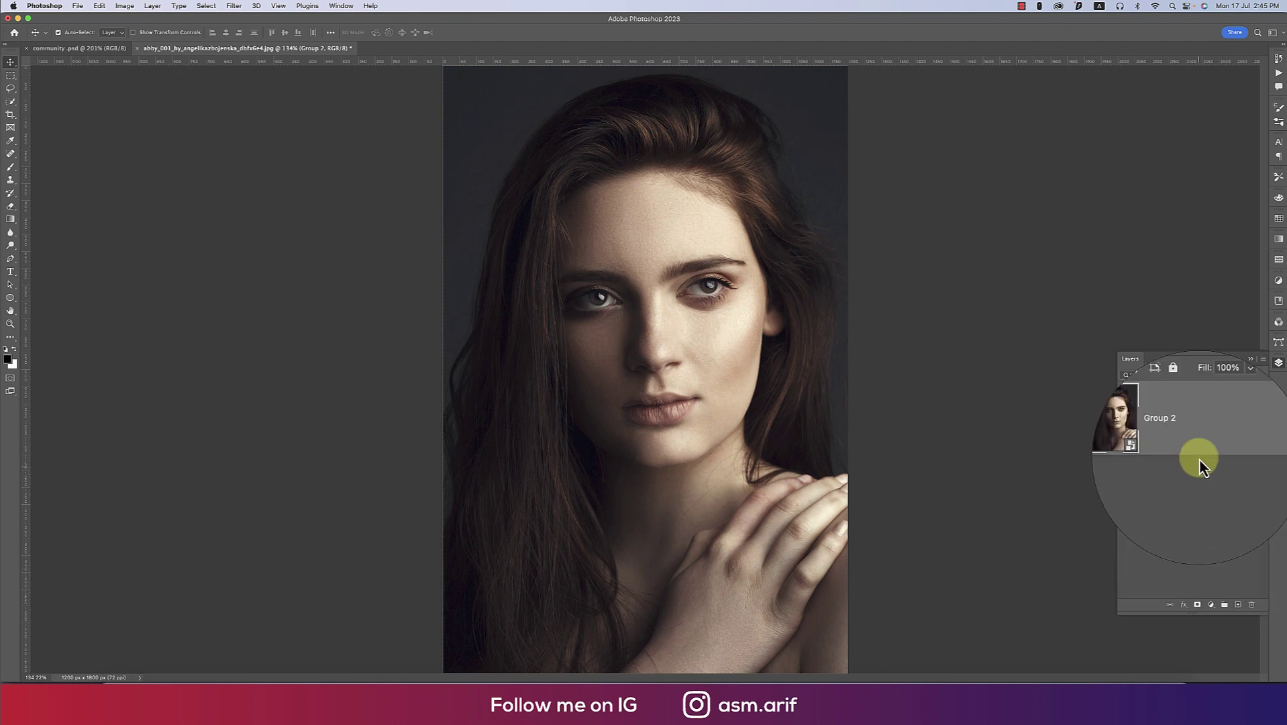
Apply Camera Raw to Group 2 with Texture +15, Dehaze +5, Contrast +6 and Shadows +18
{"action": "left_click", "coordinate": [235, 6]}
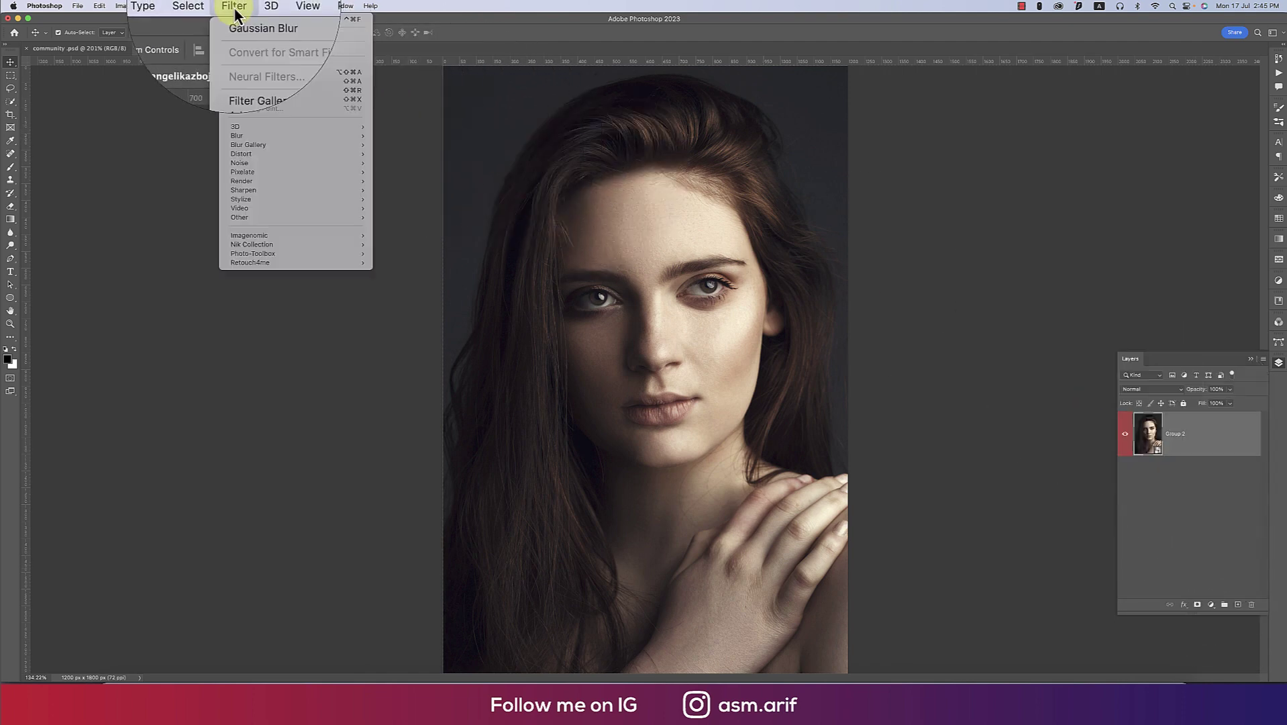
{"action": "left_click", "coordinate": [247, 80]}
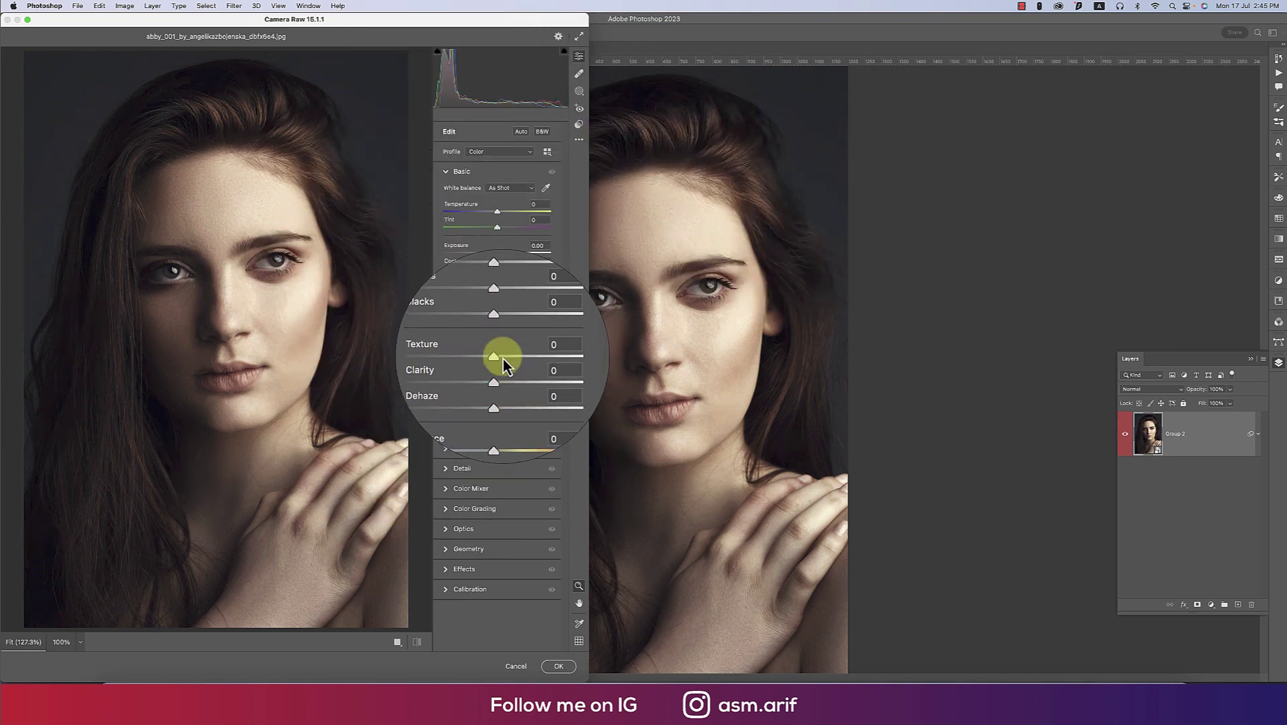
{"action": "left_click_drag", "start_coordinate": [502, 360], "coordinate": [509, 358]}
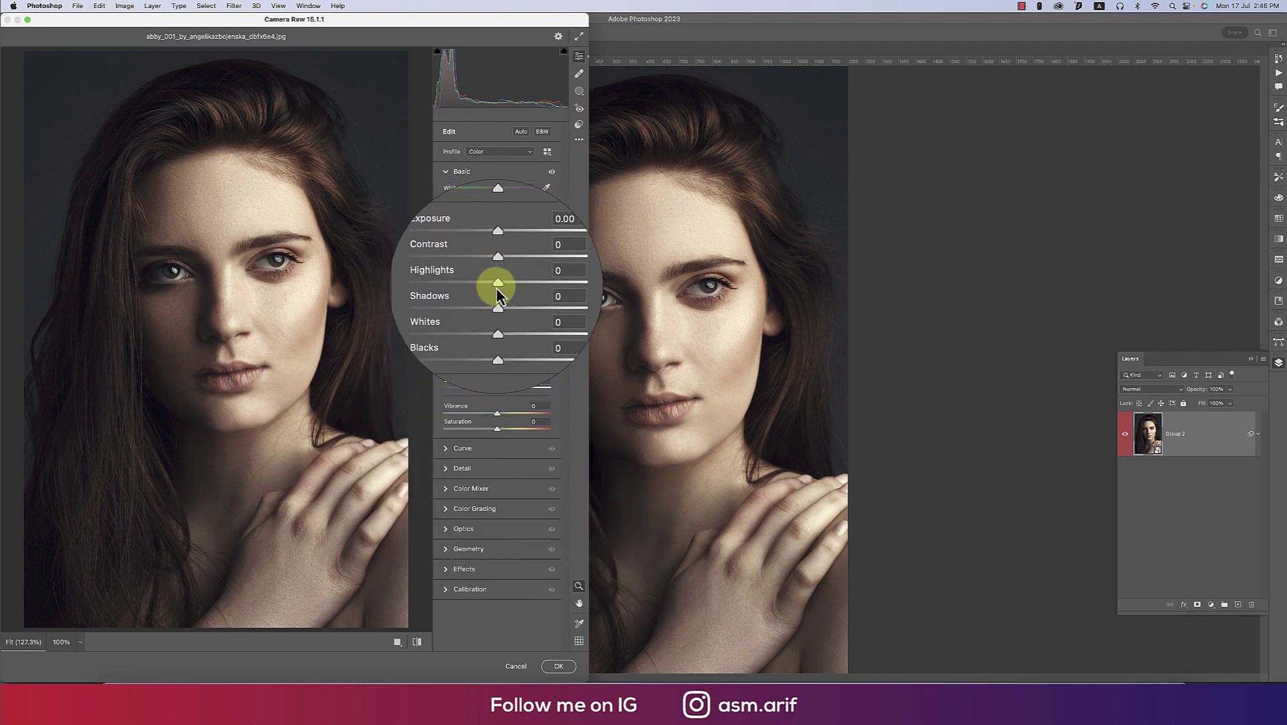
{"action": "left_click_drag", "start_coordinate": [498, 272], "coordinate": [499, 272]}
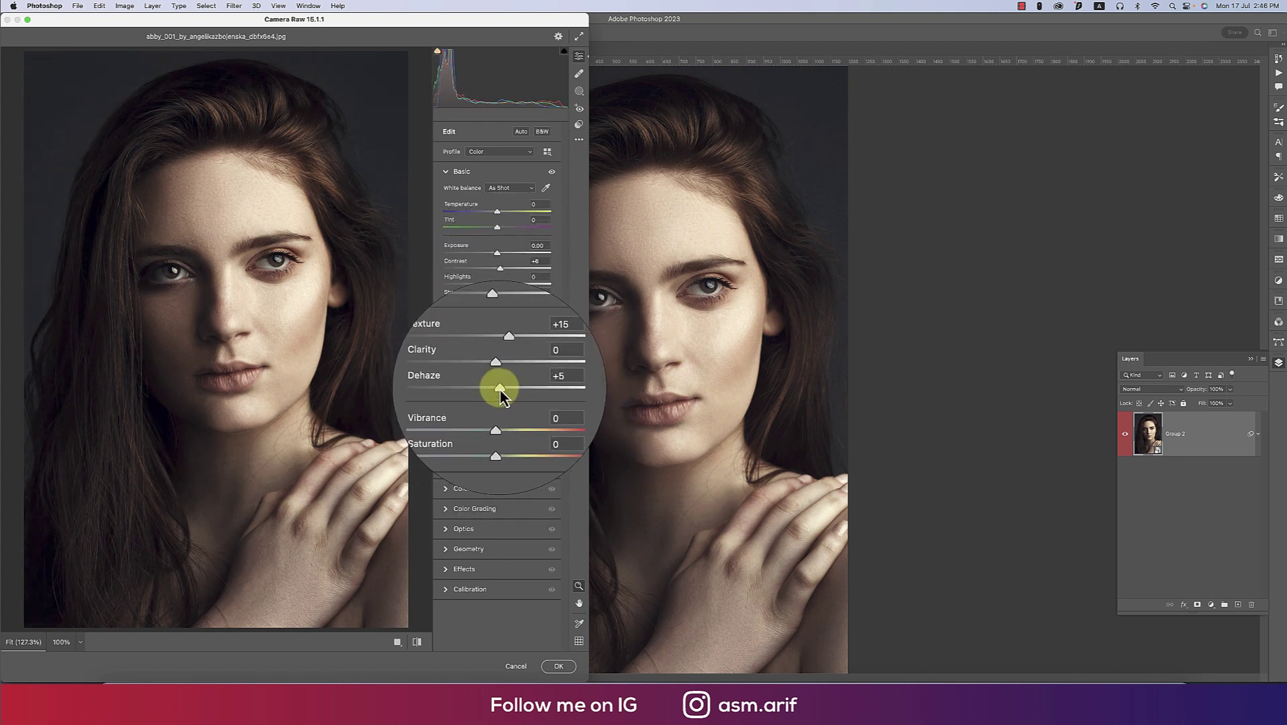
{"action": "left_click_drag", "start_coordinate": [499, 303], "coordinate": [508, 304]}
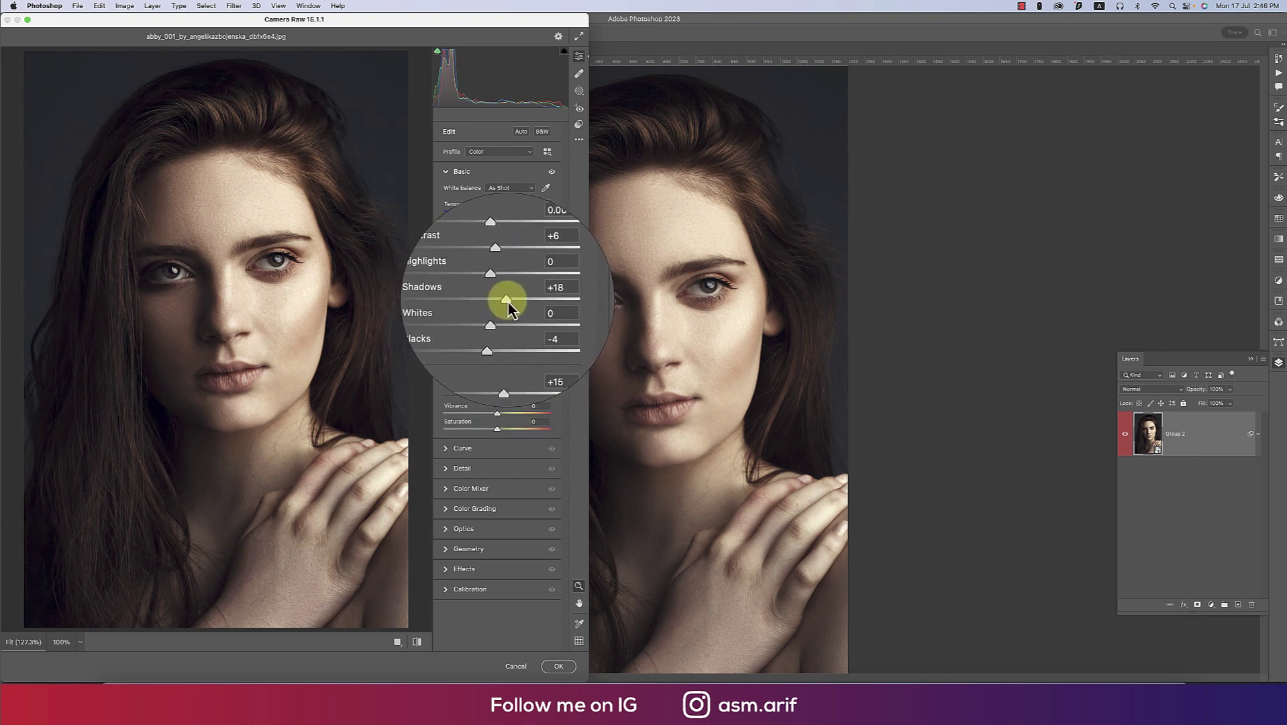
Expand Camera Raw's Color Grading section and cycle through the Shadows, Midtones and Highlights wheels
{"action": "left_click", "coordinate": [445, 511]}
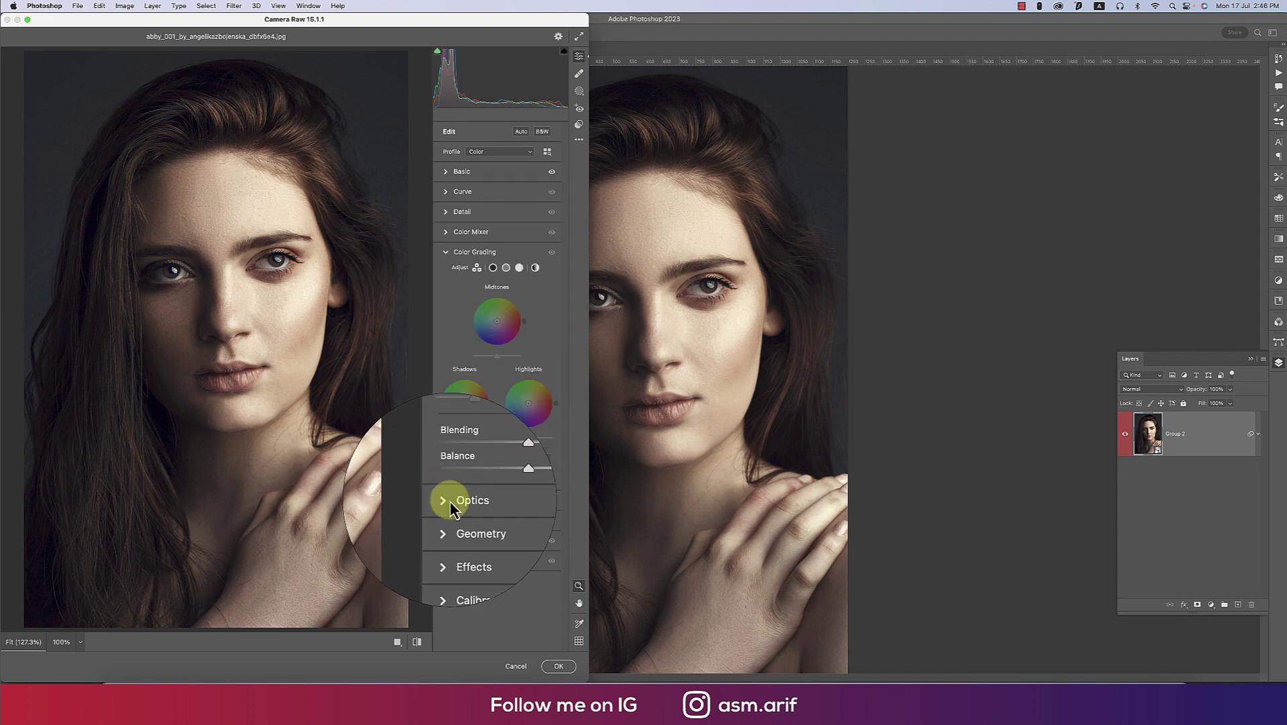
{"action": "left_click", "coordinate": [496, 270]}
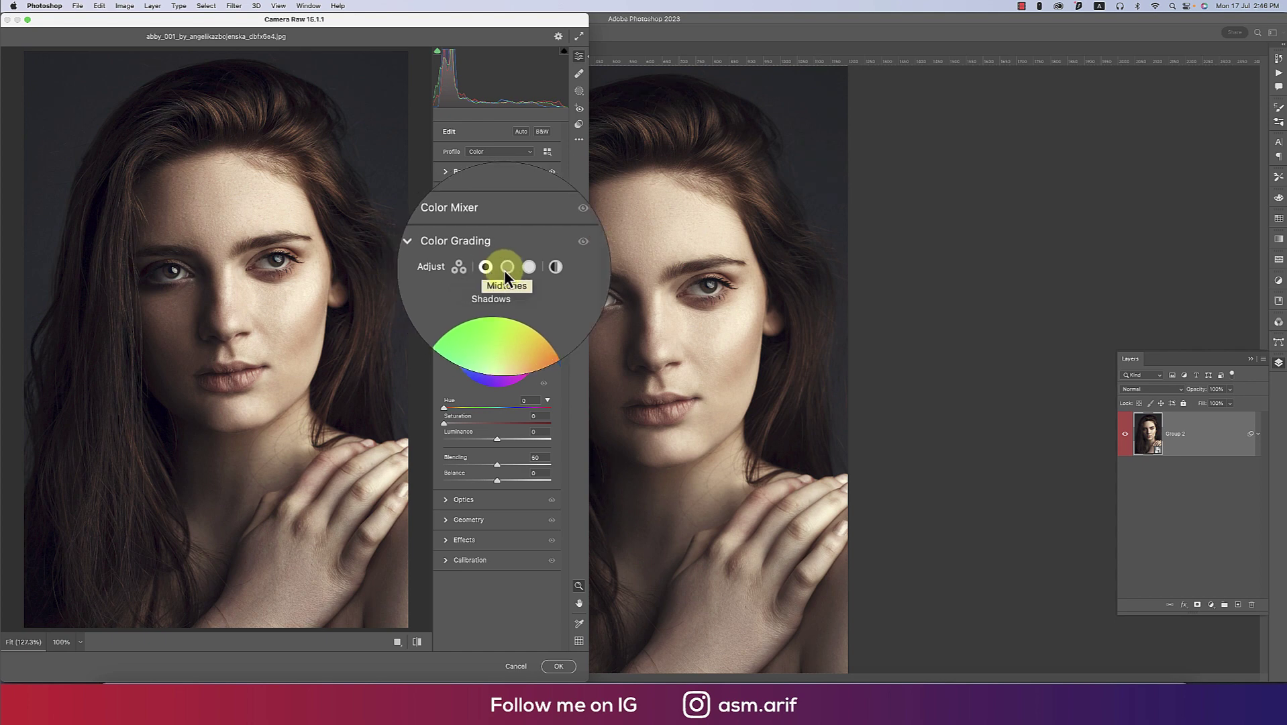
{"action": "left_click", "coordinate": [508, 269]}
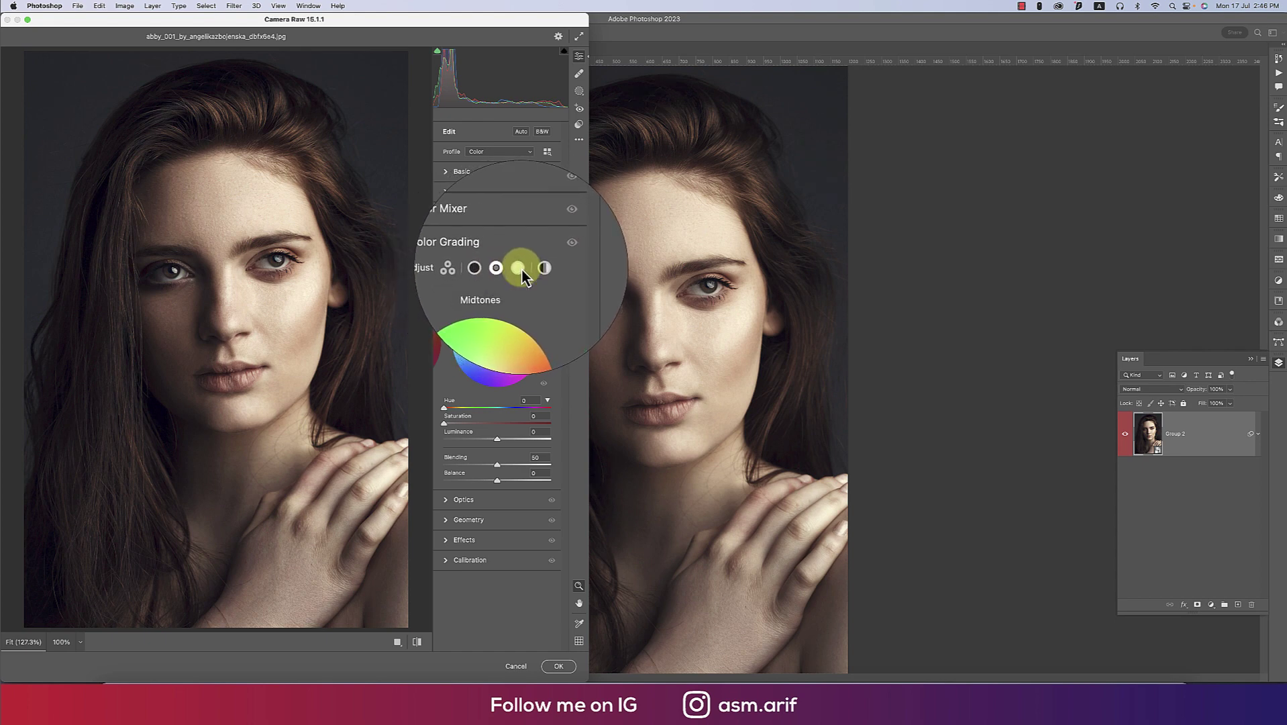
{"action": "left_click", "coordinate": [520, 268]}
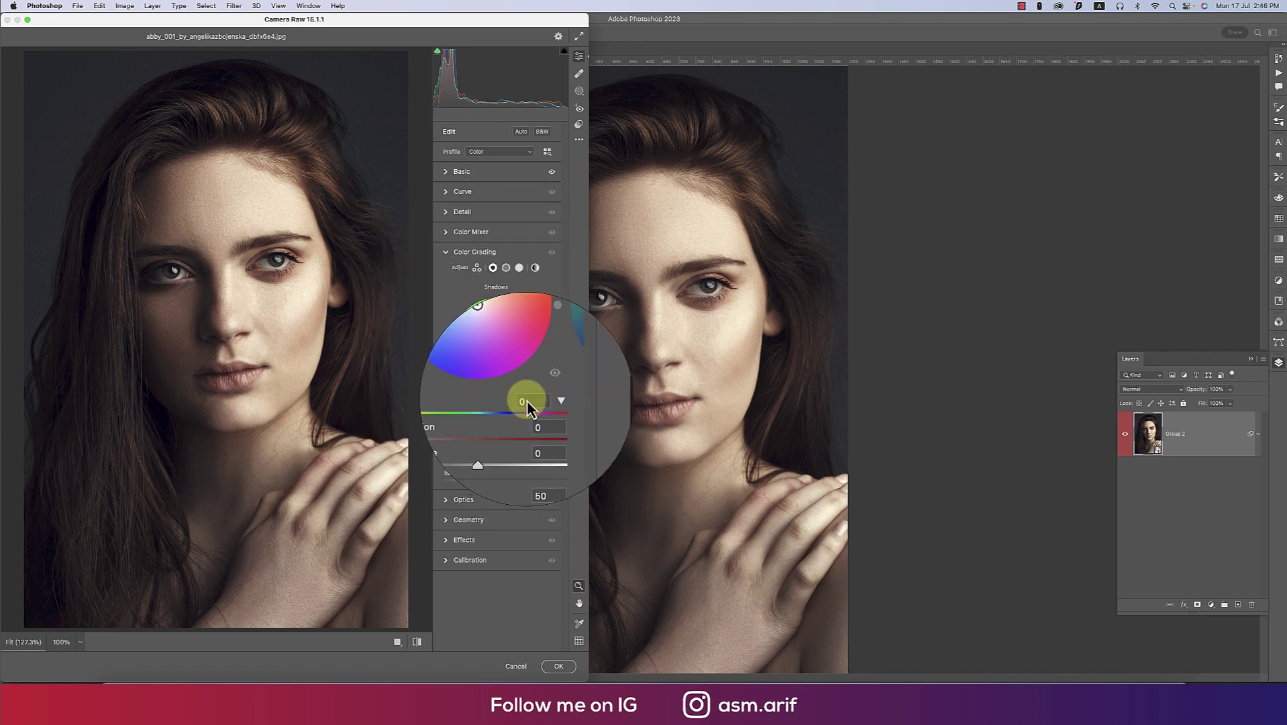
Tint the shadows green at Hue 131, Saturation 15, with Blending 58
{"action": "left_click", "coordinate": [539, 418]}
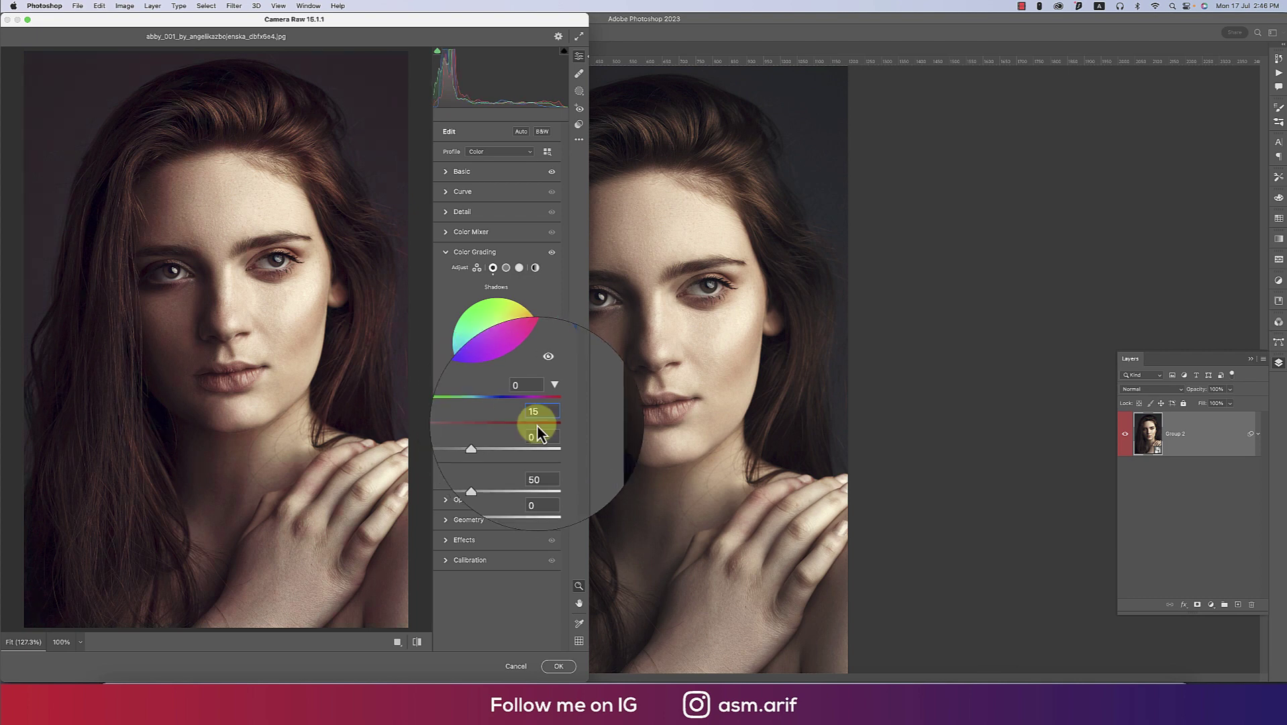
{"action": "mouse_move", "coordinate": [446, 408]}
{"action": "left_mouse_down"}
{"action": "mouse_move", "coordinate": [523, 409]}
{"action": "mouse_move", "coordinate": [473, 412]}
{"action": "left_mouse_up"}
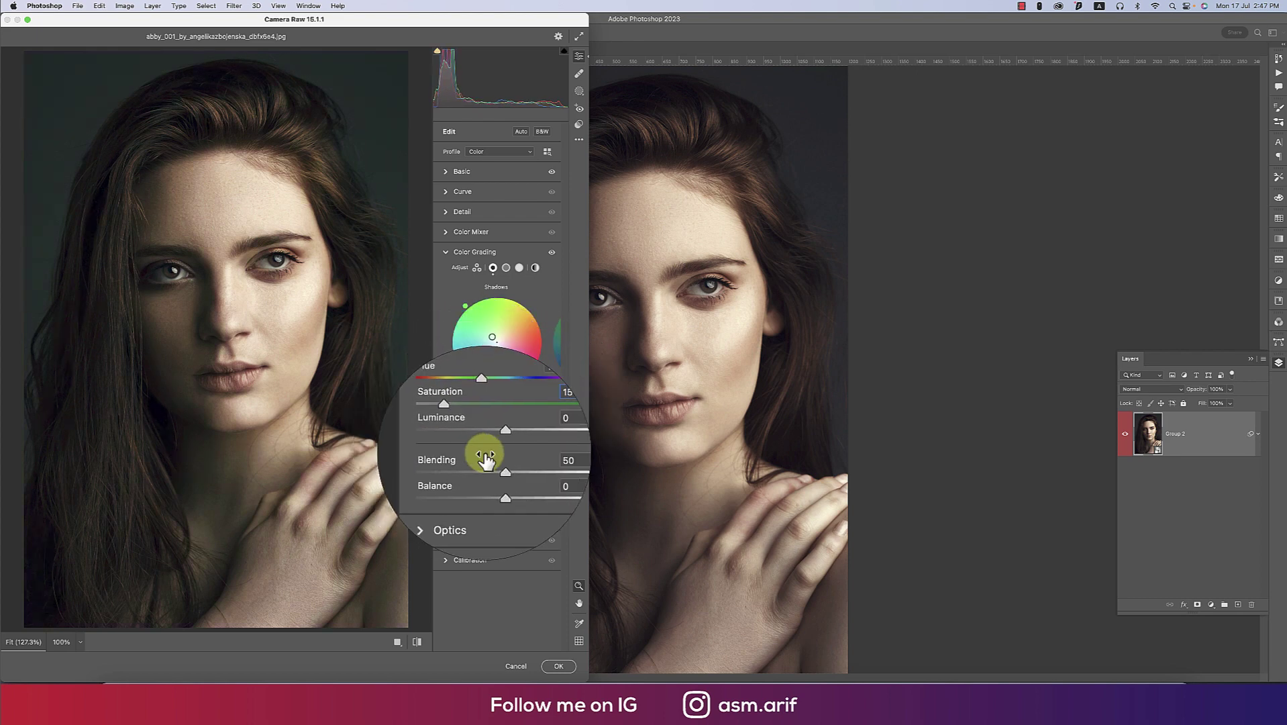
{"action": "left_click_drag", "start_coordinate": [499, 441], "coordinate": [503, 488]}
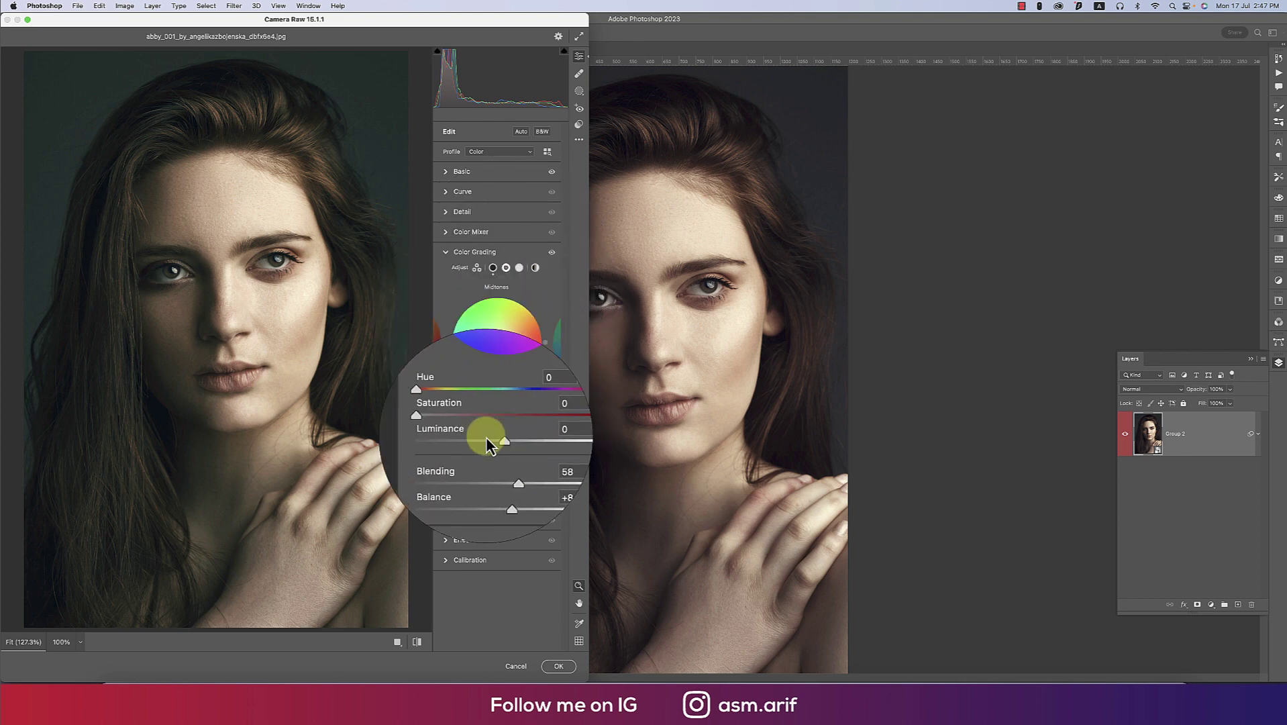
Tint the midtones yellow at Hue 61, Saturation 15, with Balance +42
{"action": "left_click", "coordinate": [521, 419]}
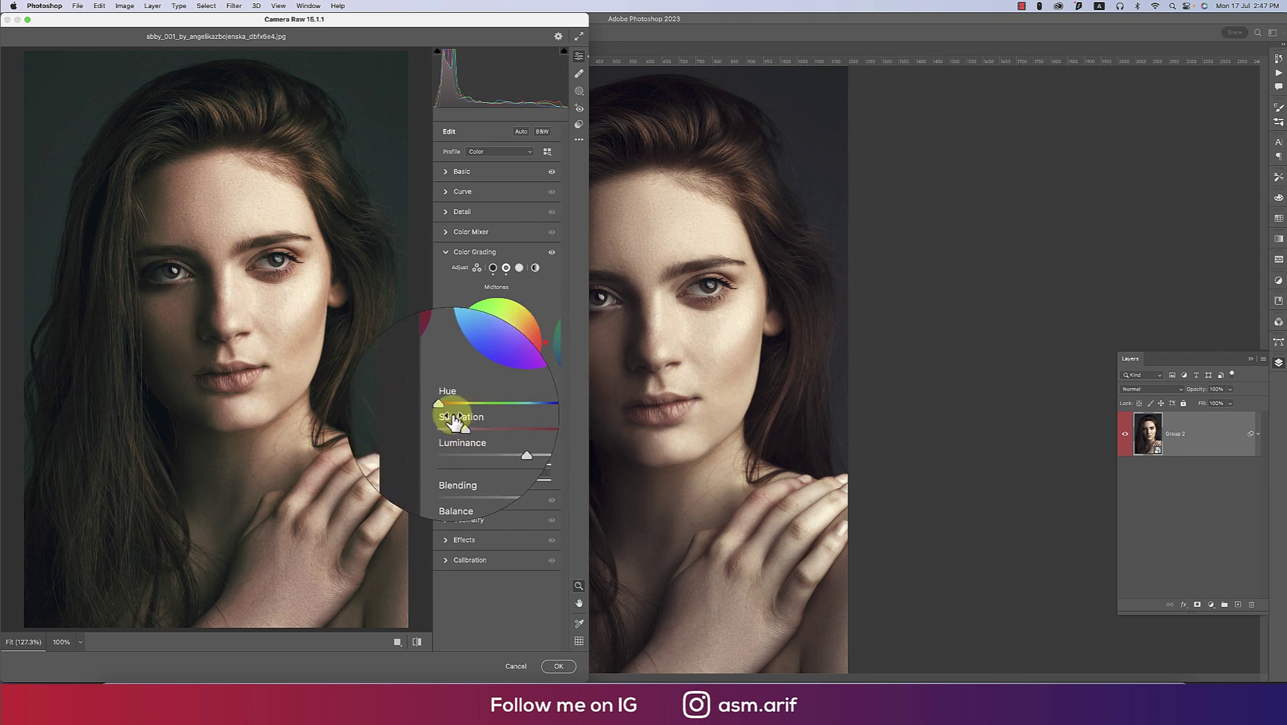
{"action": "left_click_drag", "start_coordinate": [447, 411], "coordinate": [464, 412]}
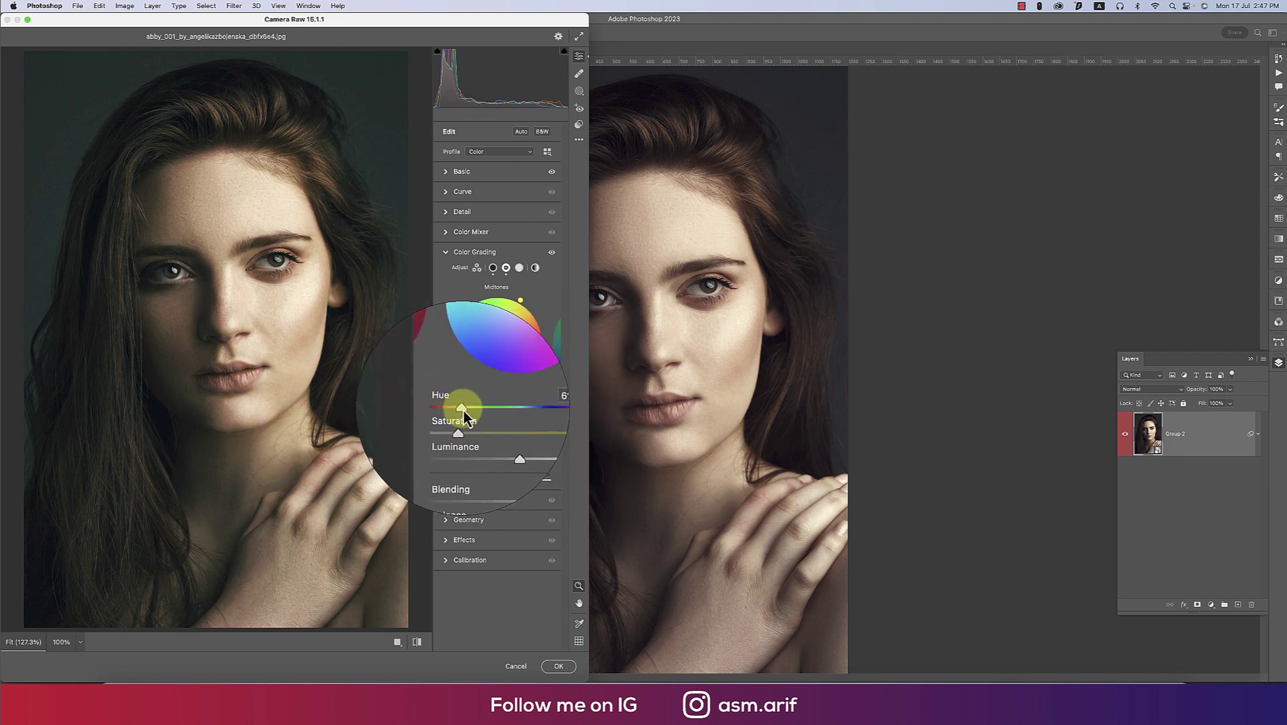
{"action": "left_click_drag", "start_coordinate": [503, 484], "coordinate": [524, 480]}
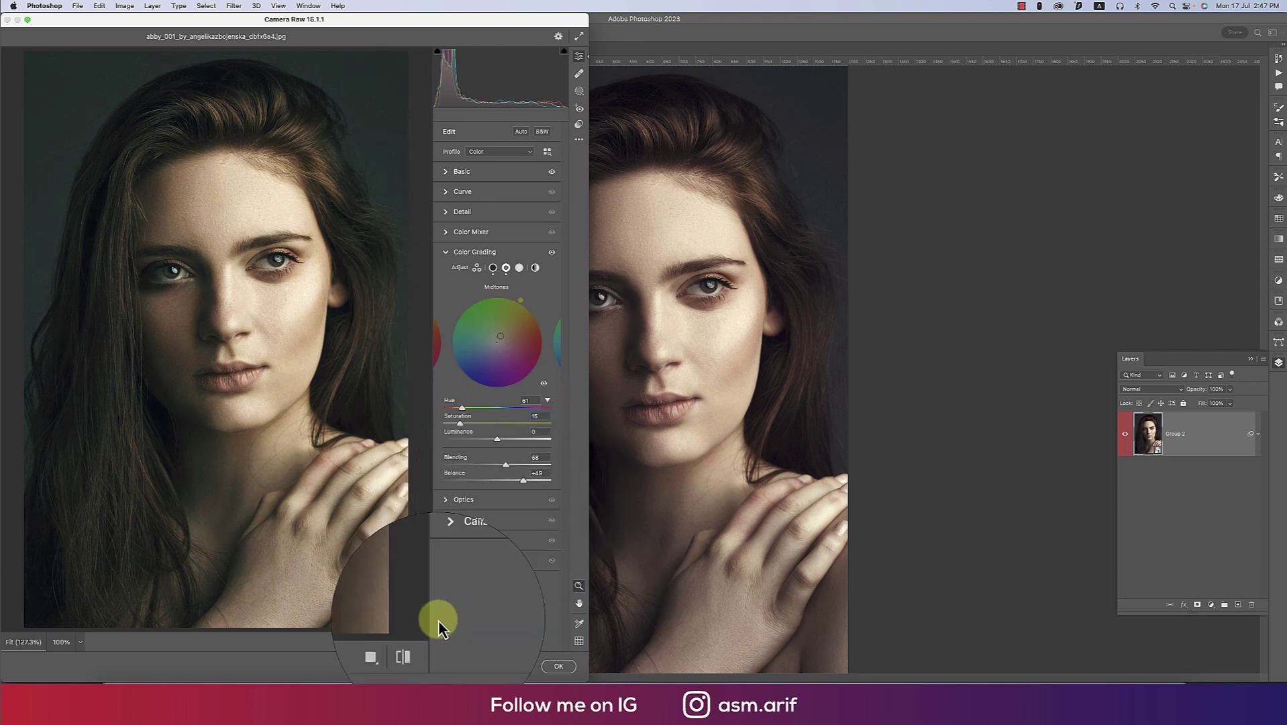
Toggle the before/after view to compare the grade, ending on the graded version
{"action": "left_click", "coordinate": [418, 647]}
{"action": "left_click", "coordinate": [418, 647]}
{"action": "left_click", "coordinate": [418, 647]}
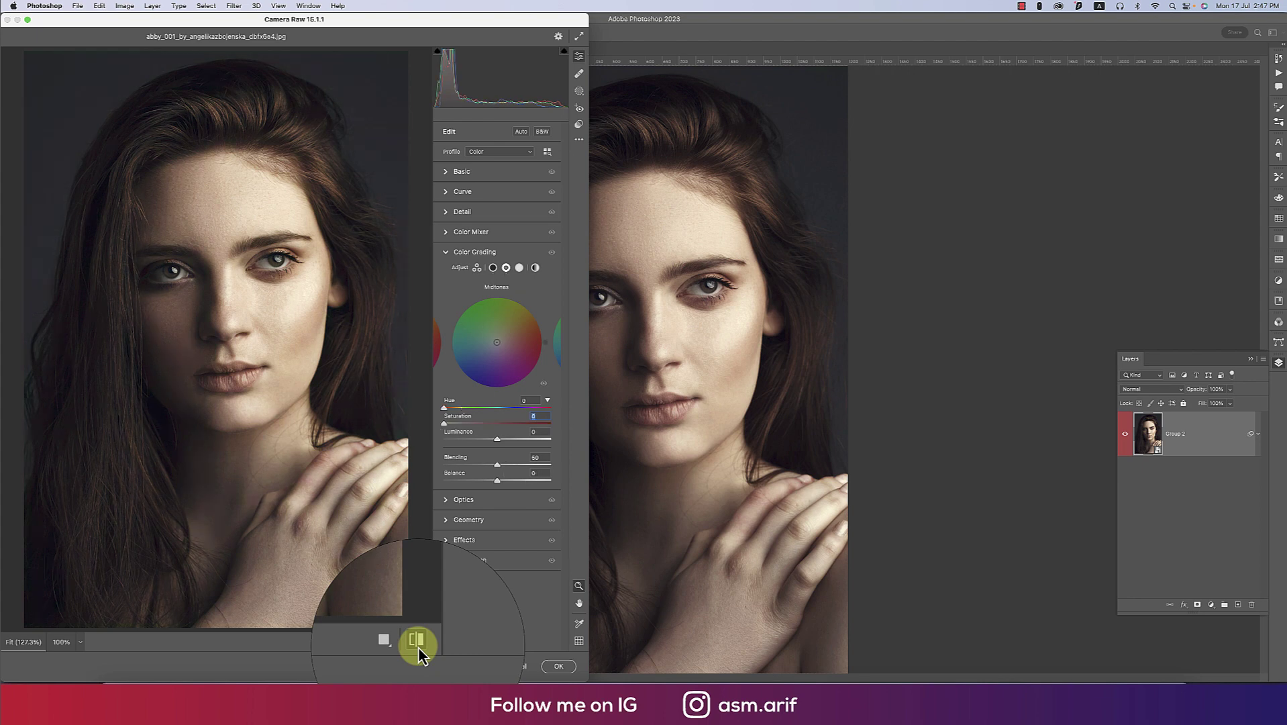
{"action": "left_click", "coordinate": [418, 647]}
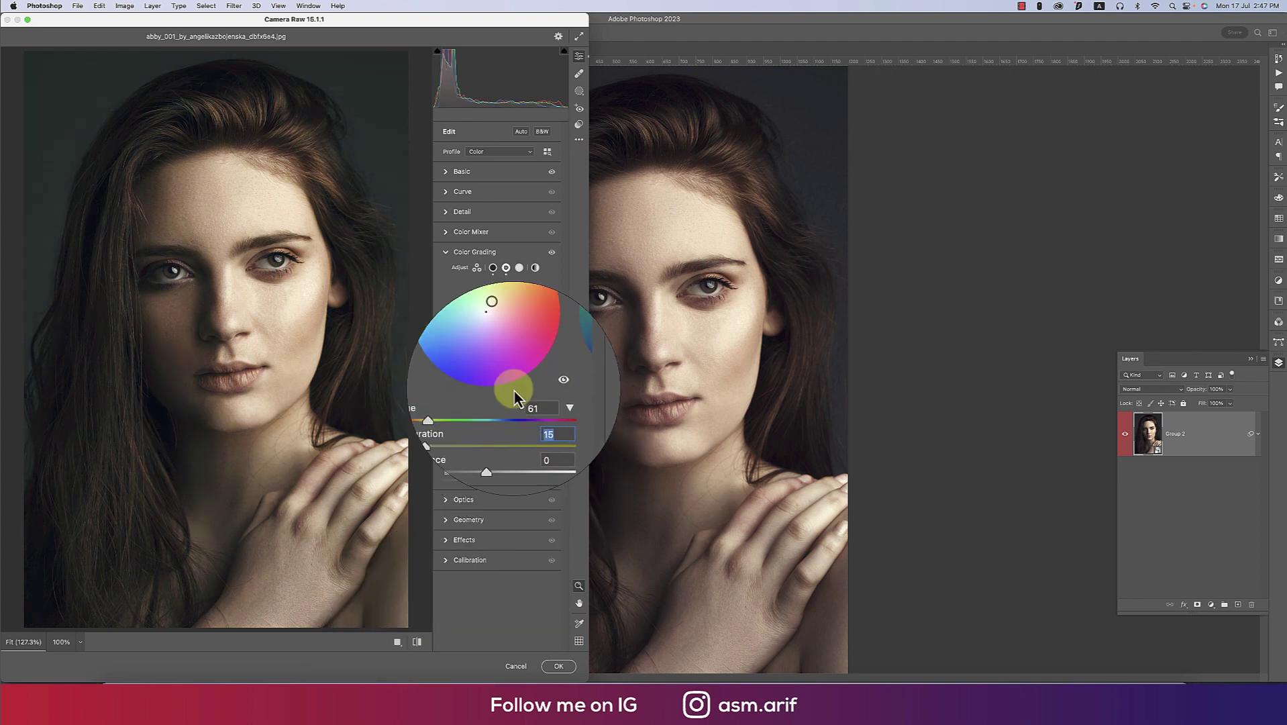
Grade the highlights warm yellow at Hue 58, Saturation 15, Blending 31, and apply Camera Raw
{"action": "left_click", "coordinate": [519, 268]}
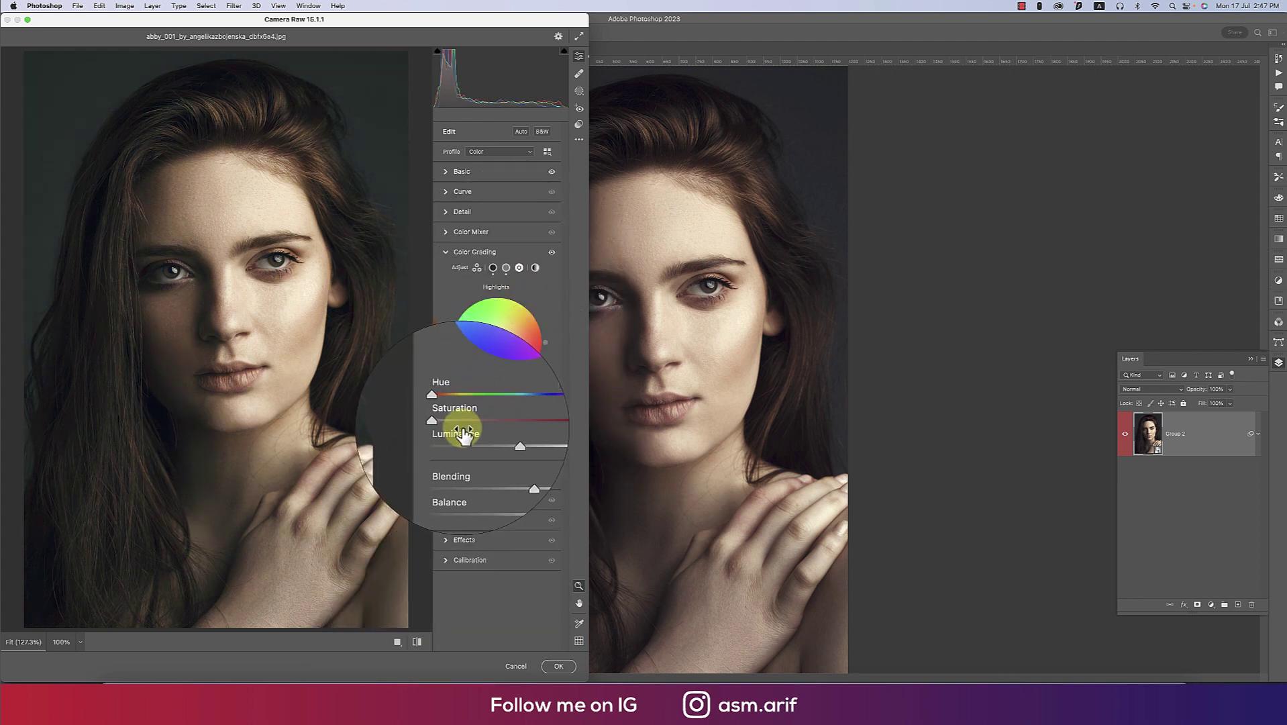
{"action": "type", "text": "15"}
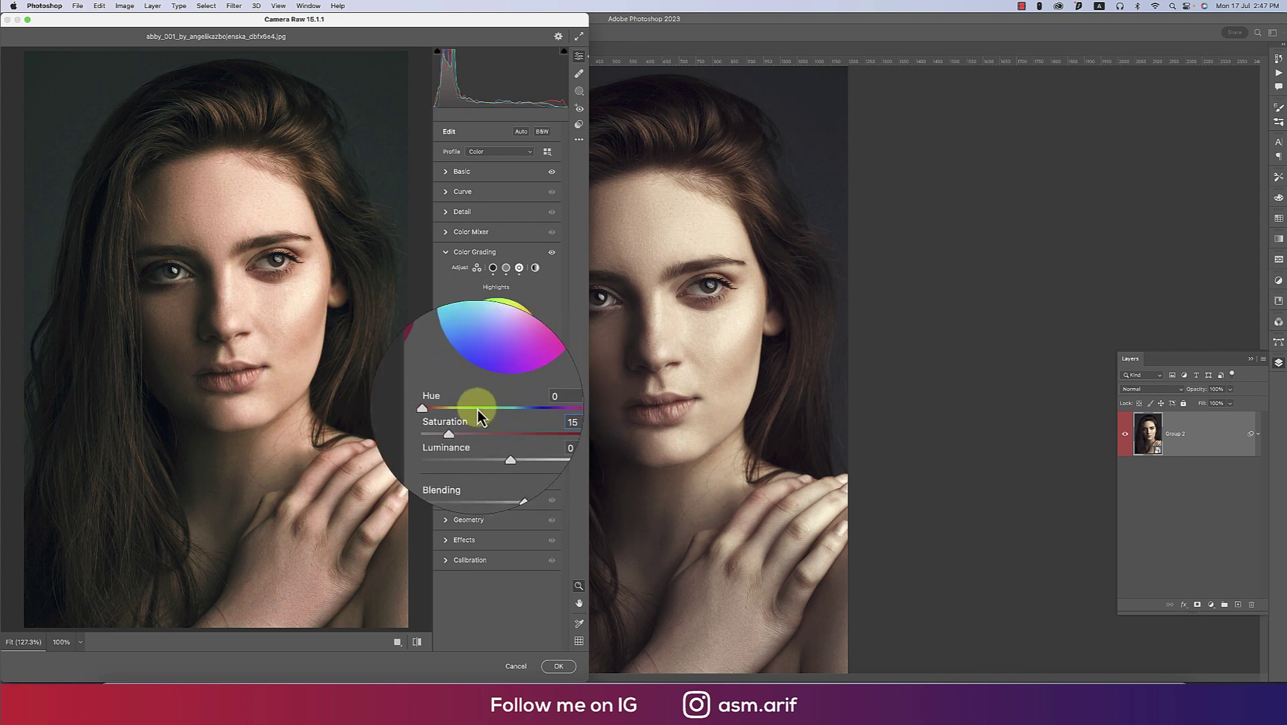
{"action": "mouse_move", "coordinate": [477, 408]}
{"action": "left_mouse_down"}
{"action": "mouse_move", "coordinate": [445, 405]}
{"action": "mouse_move", "coordinate": [481, 414]}
{"action": "mouse_move", "coordinate": [458, 411]}
{"action": "left_mouse_up"}
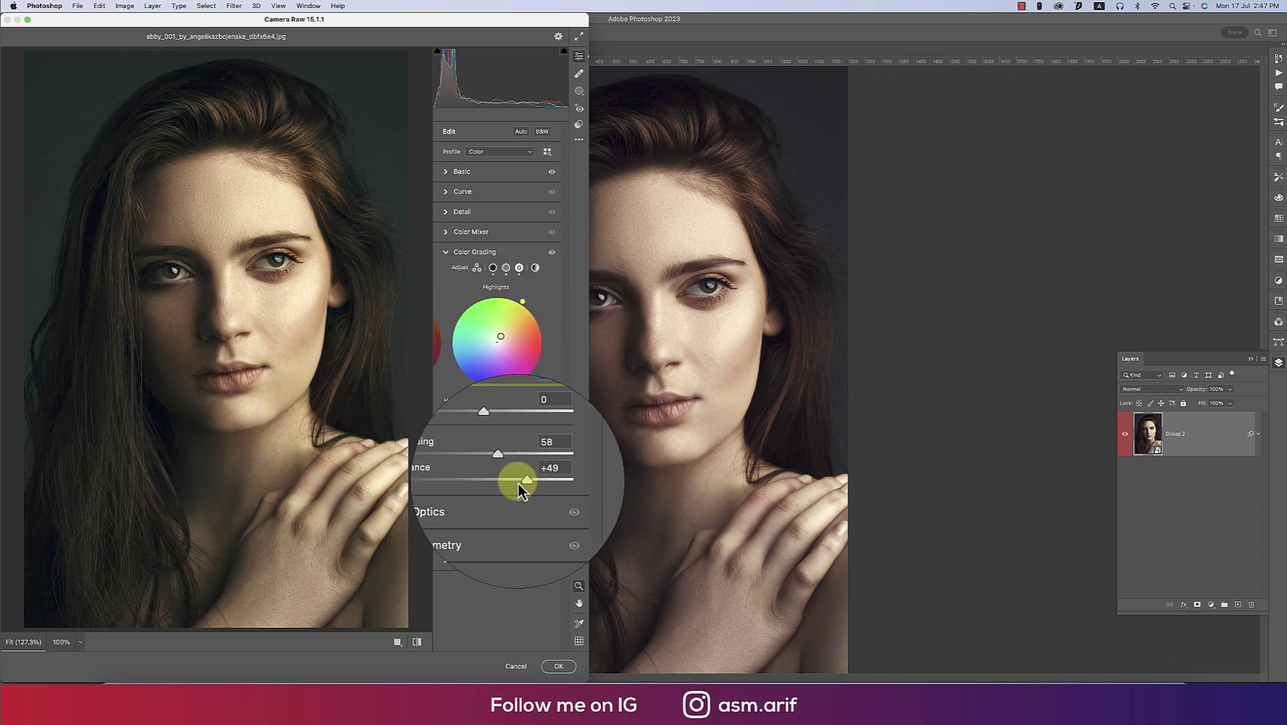
{"action": "left_click_drag", "start_coordinate": [509, 469], "coordinate": [480, 462]}
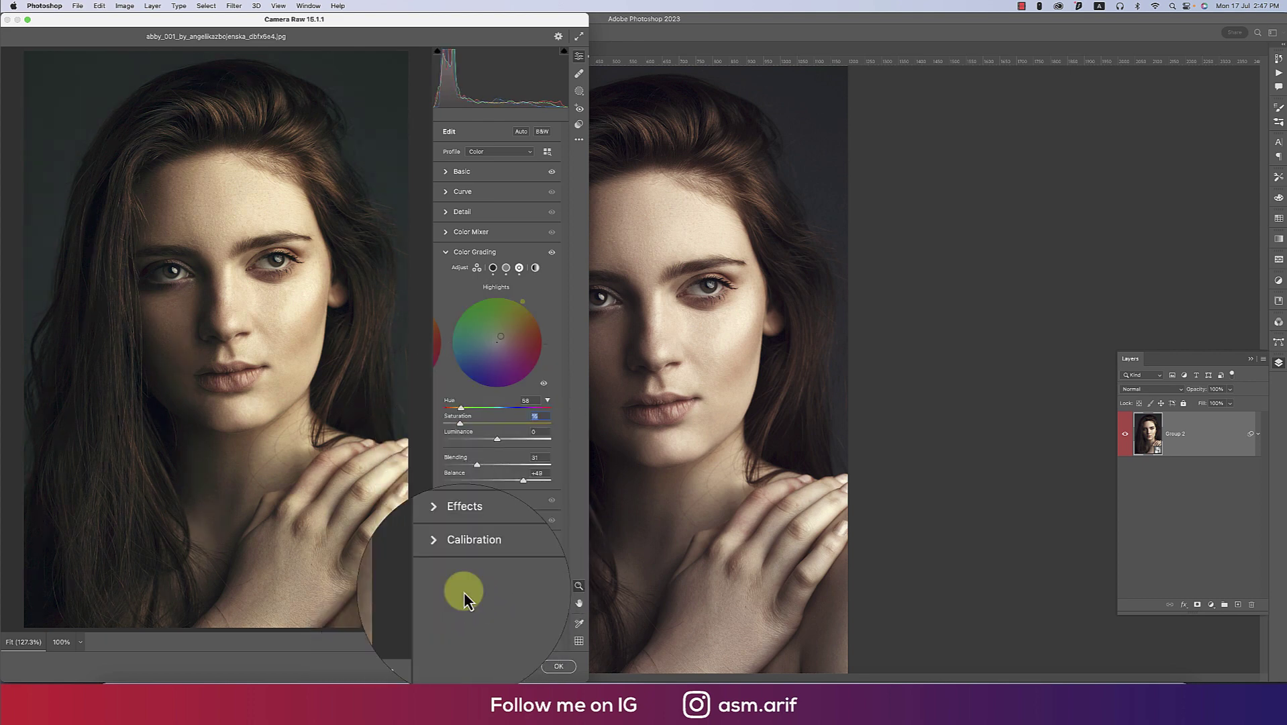
{"action": "left_click", "coordinate": [561, 666]}
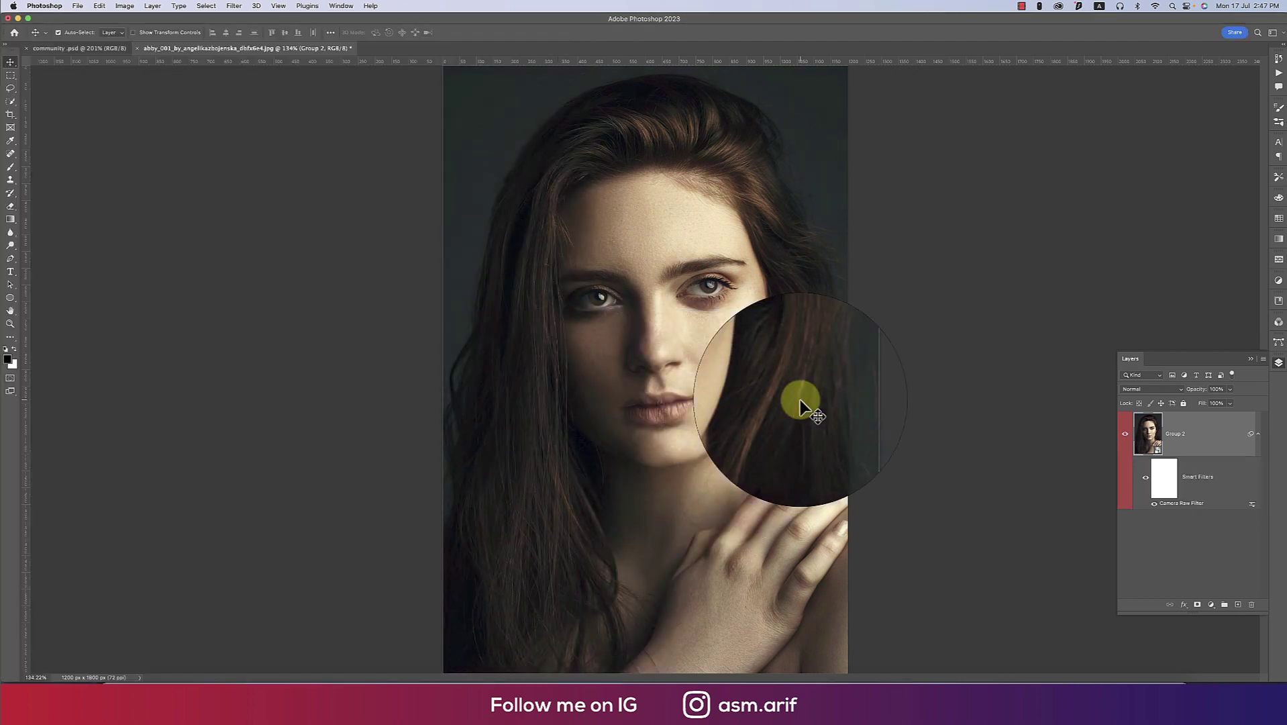